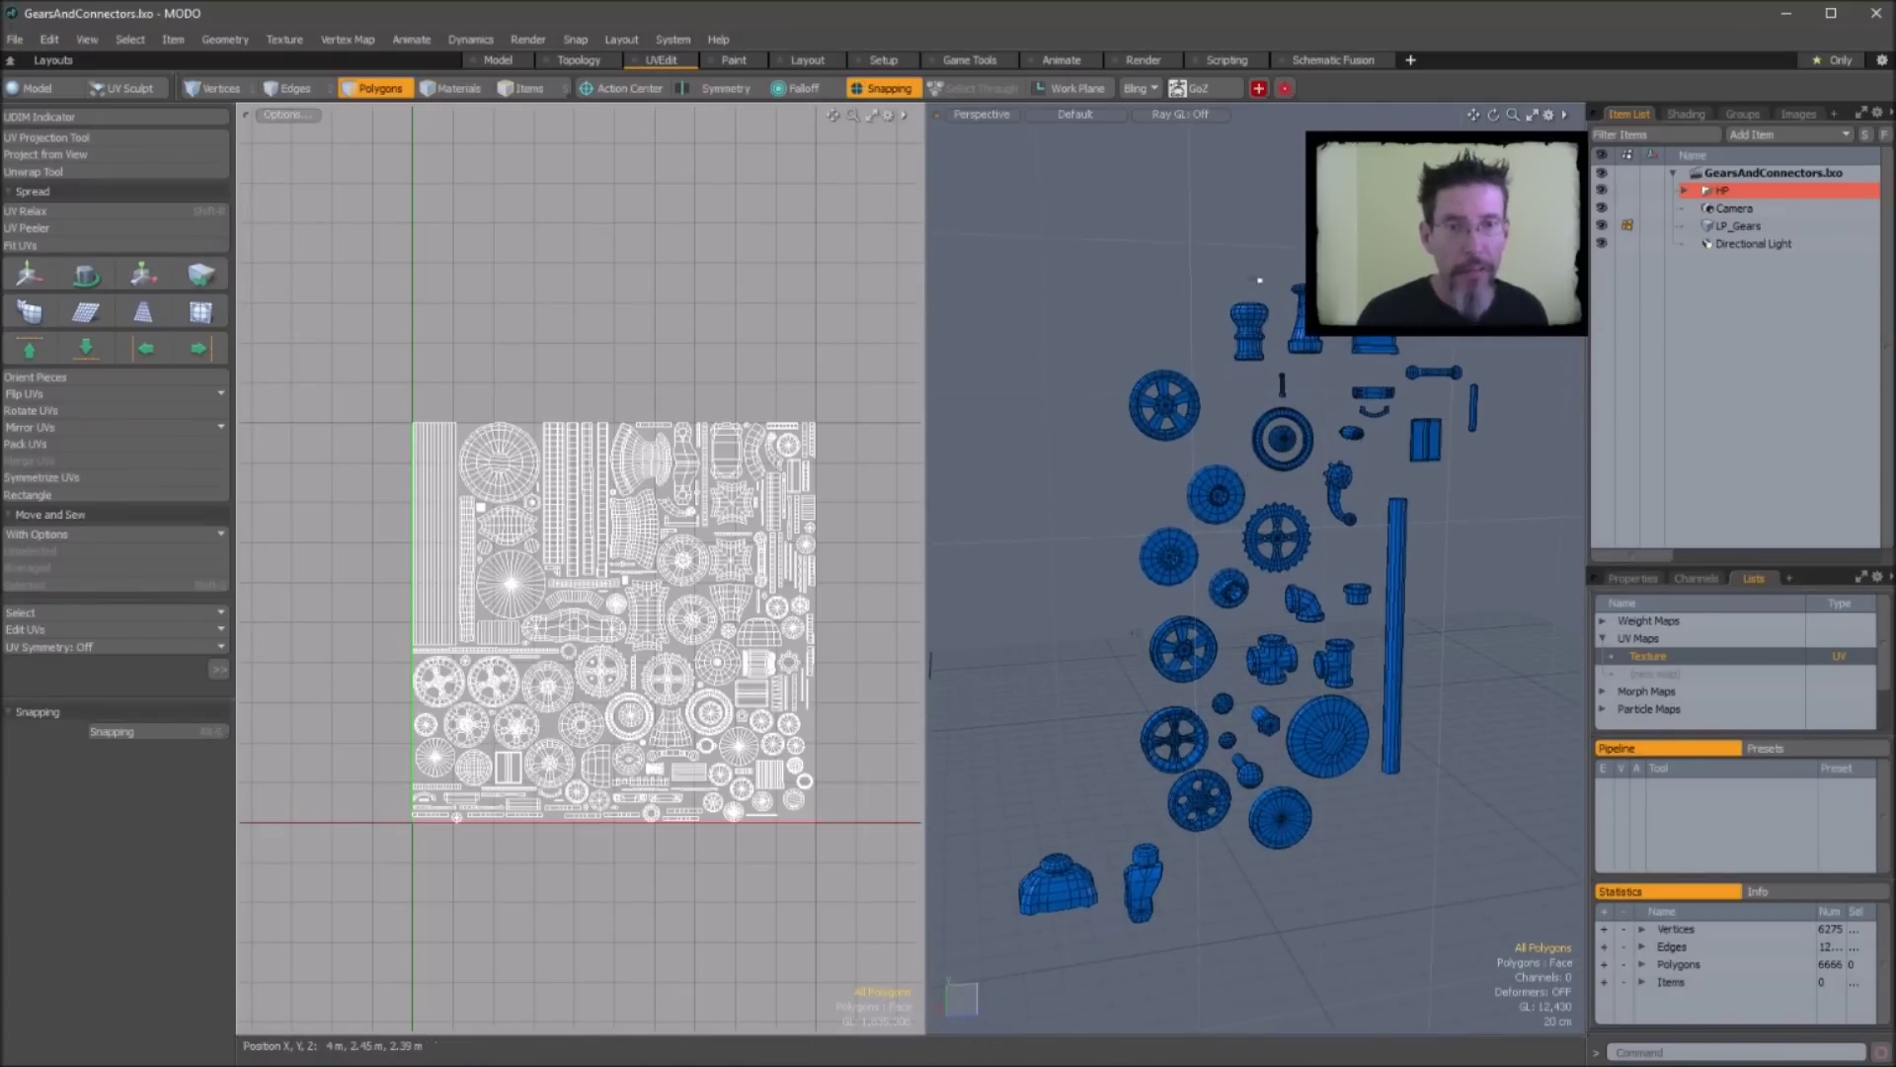
Examine the packed UV layout of the gear and connector meshes
mouse_move(1065, 288)
middle_down()
mouse_move(1274, 282)
mouse_move(1120, 224)
middle_up()
click(1116, 218)
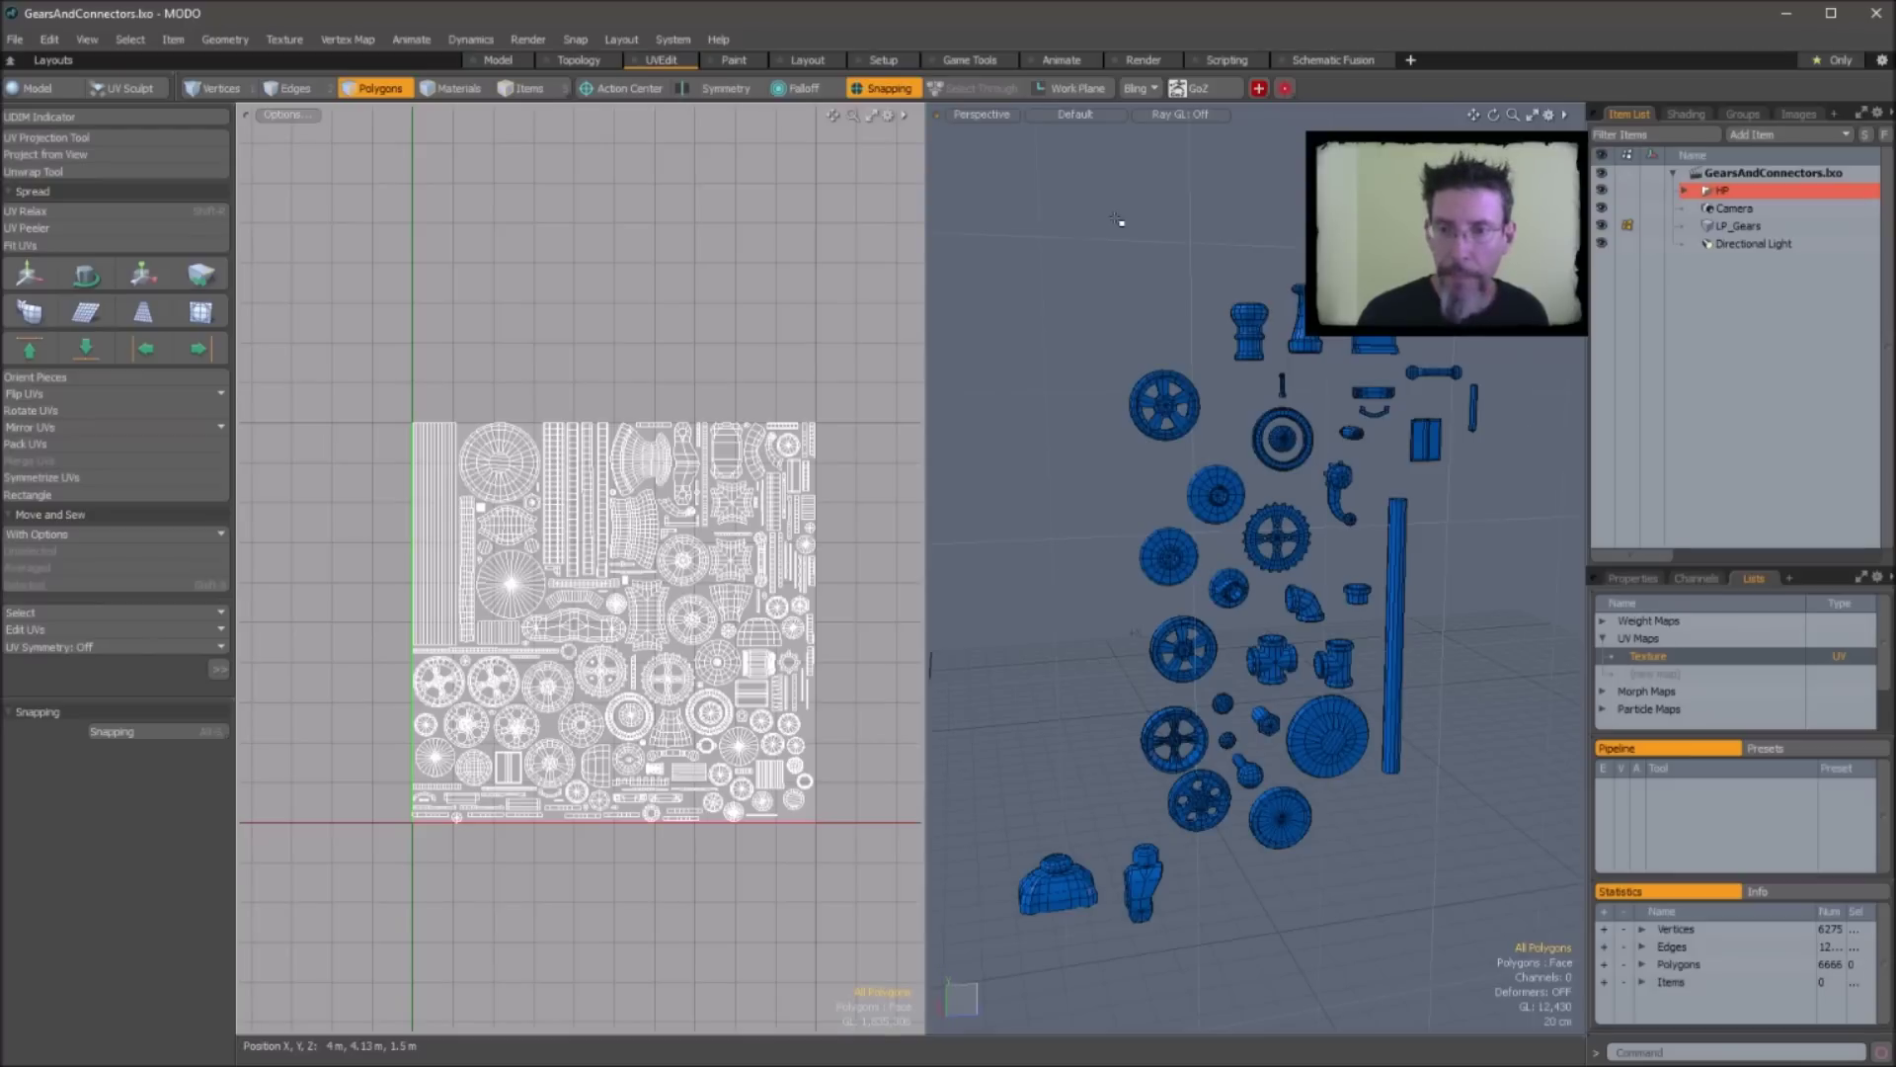
scroll(657, 625, up, 2)
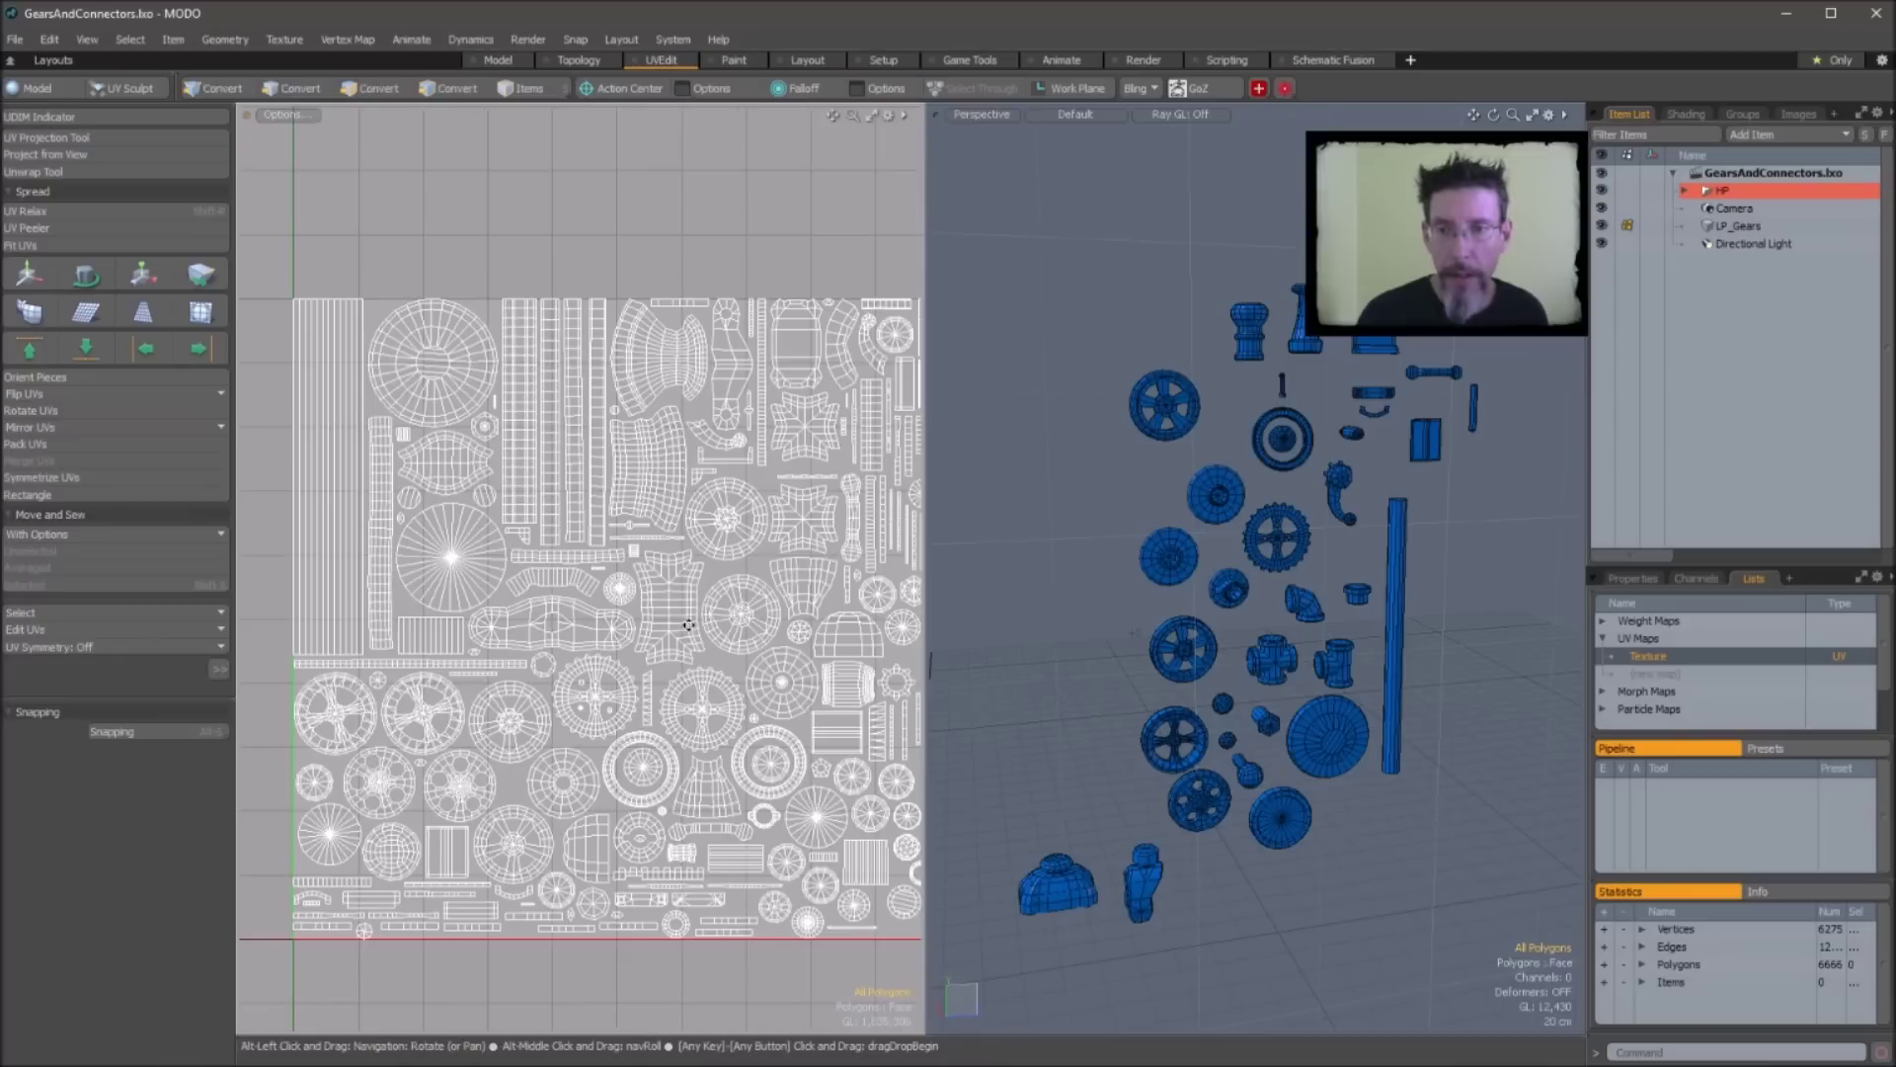
ctrl+alt+drag(657, 625, 713, 590)
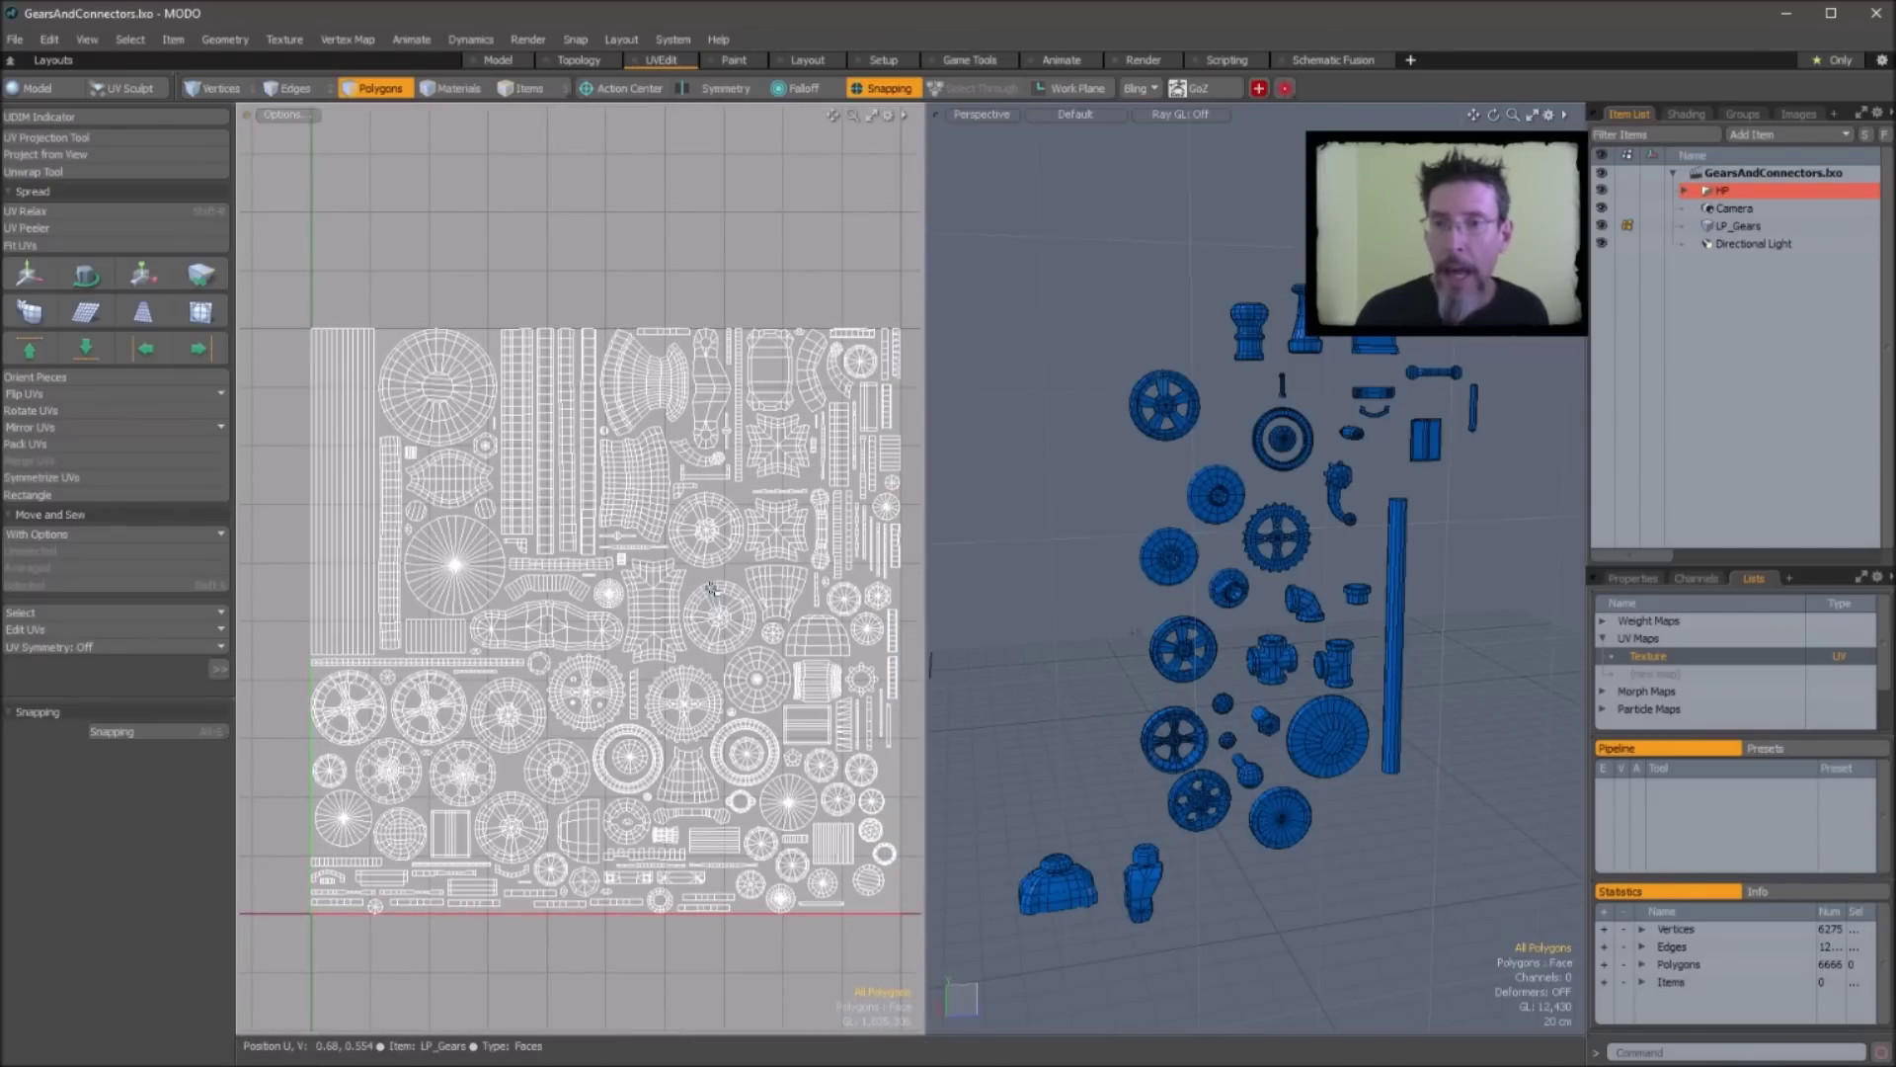
scroll(692, 534, down, 2)
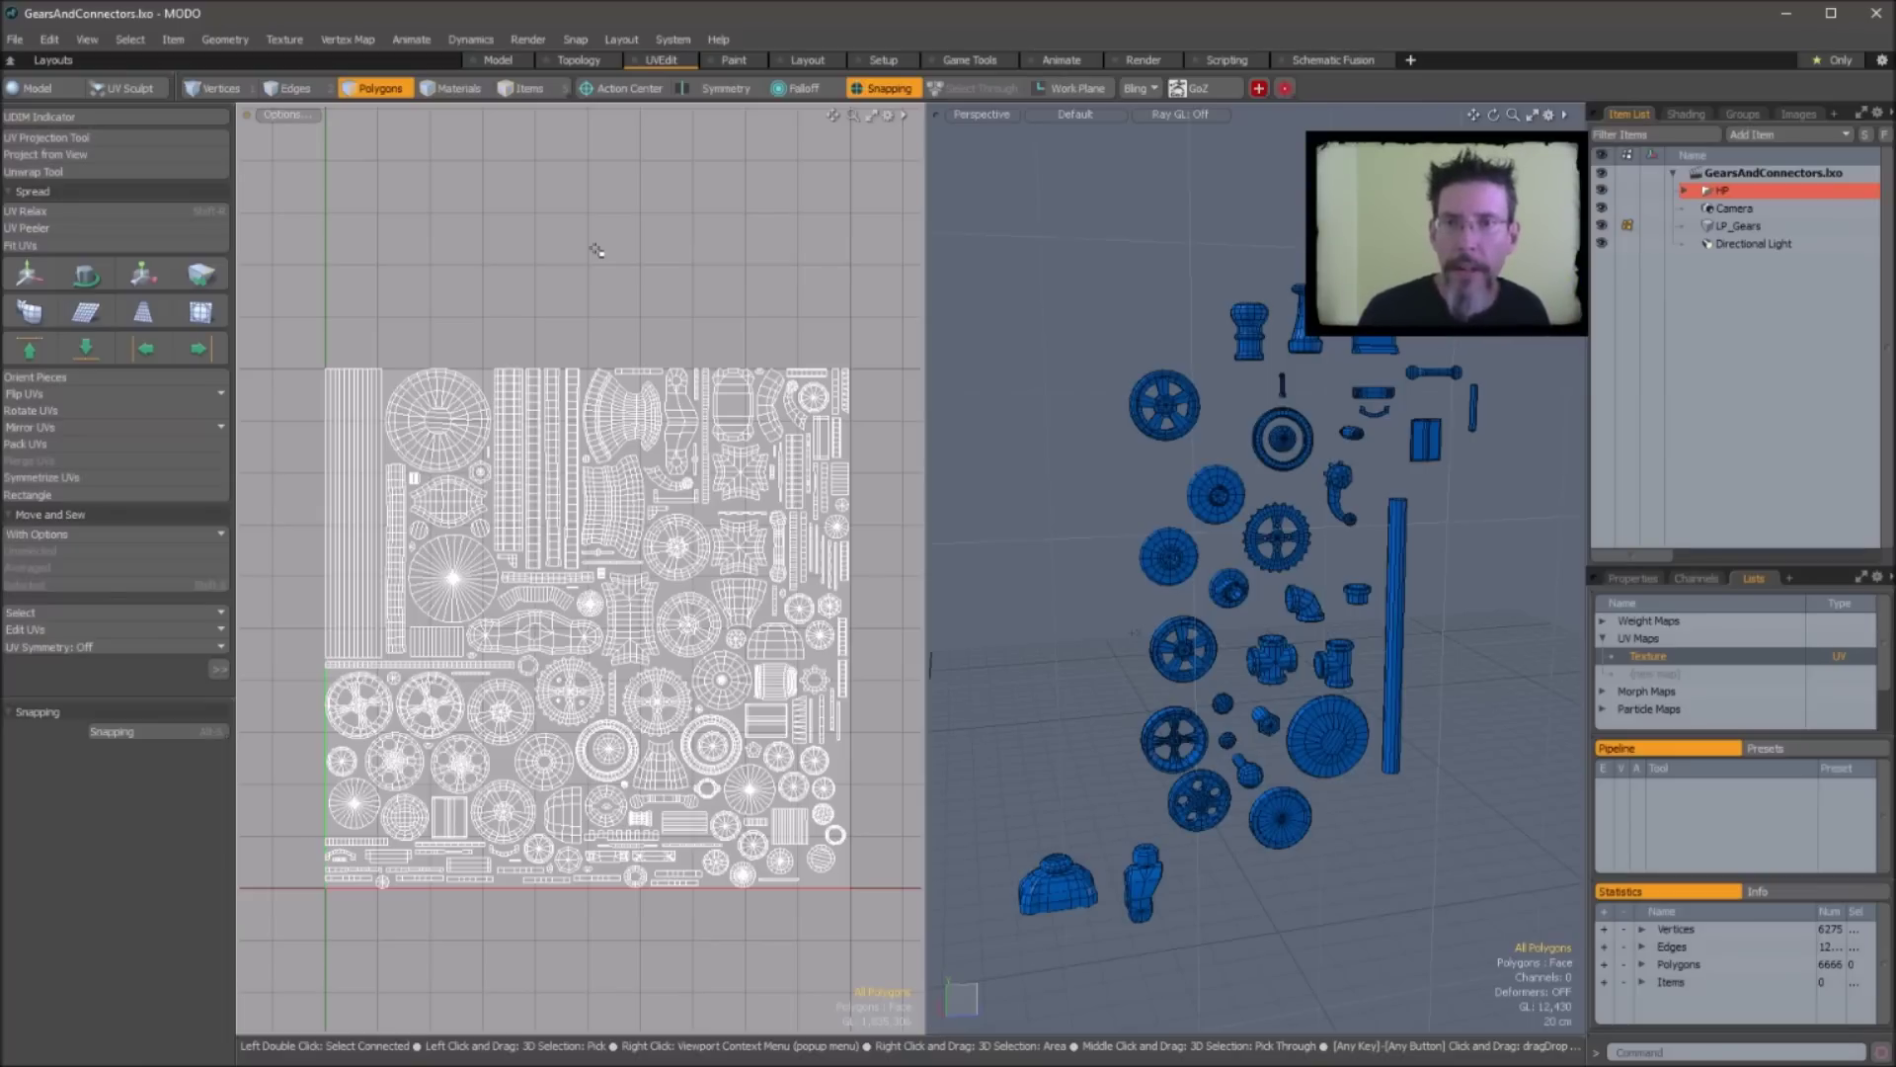
mouse_move(669, 603)
ctrl+alt+mouse_down()
mouse_move(773, 585)
mouse_move(647, 599)
ctrl+alt+mouse_up()
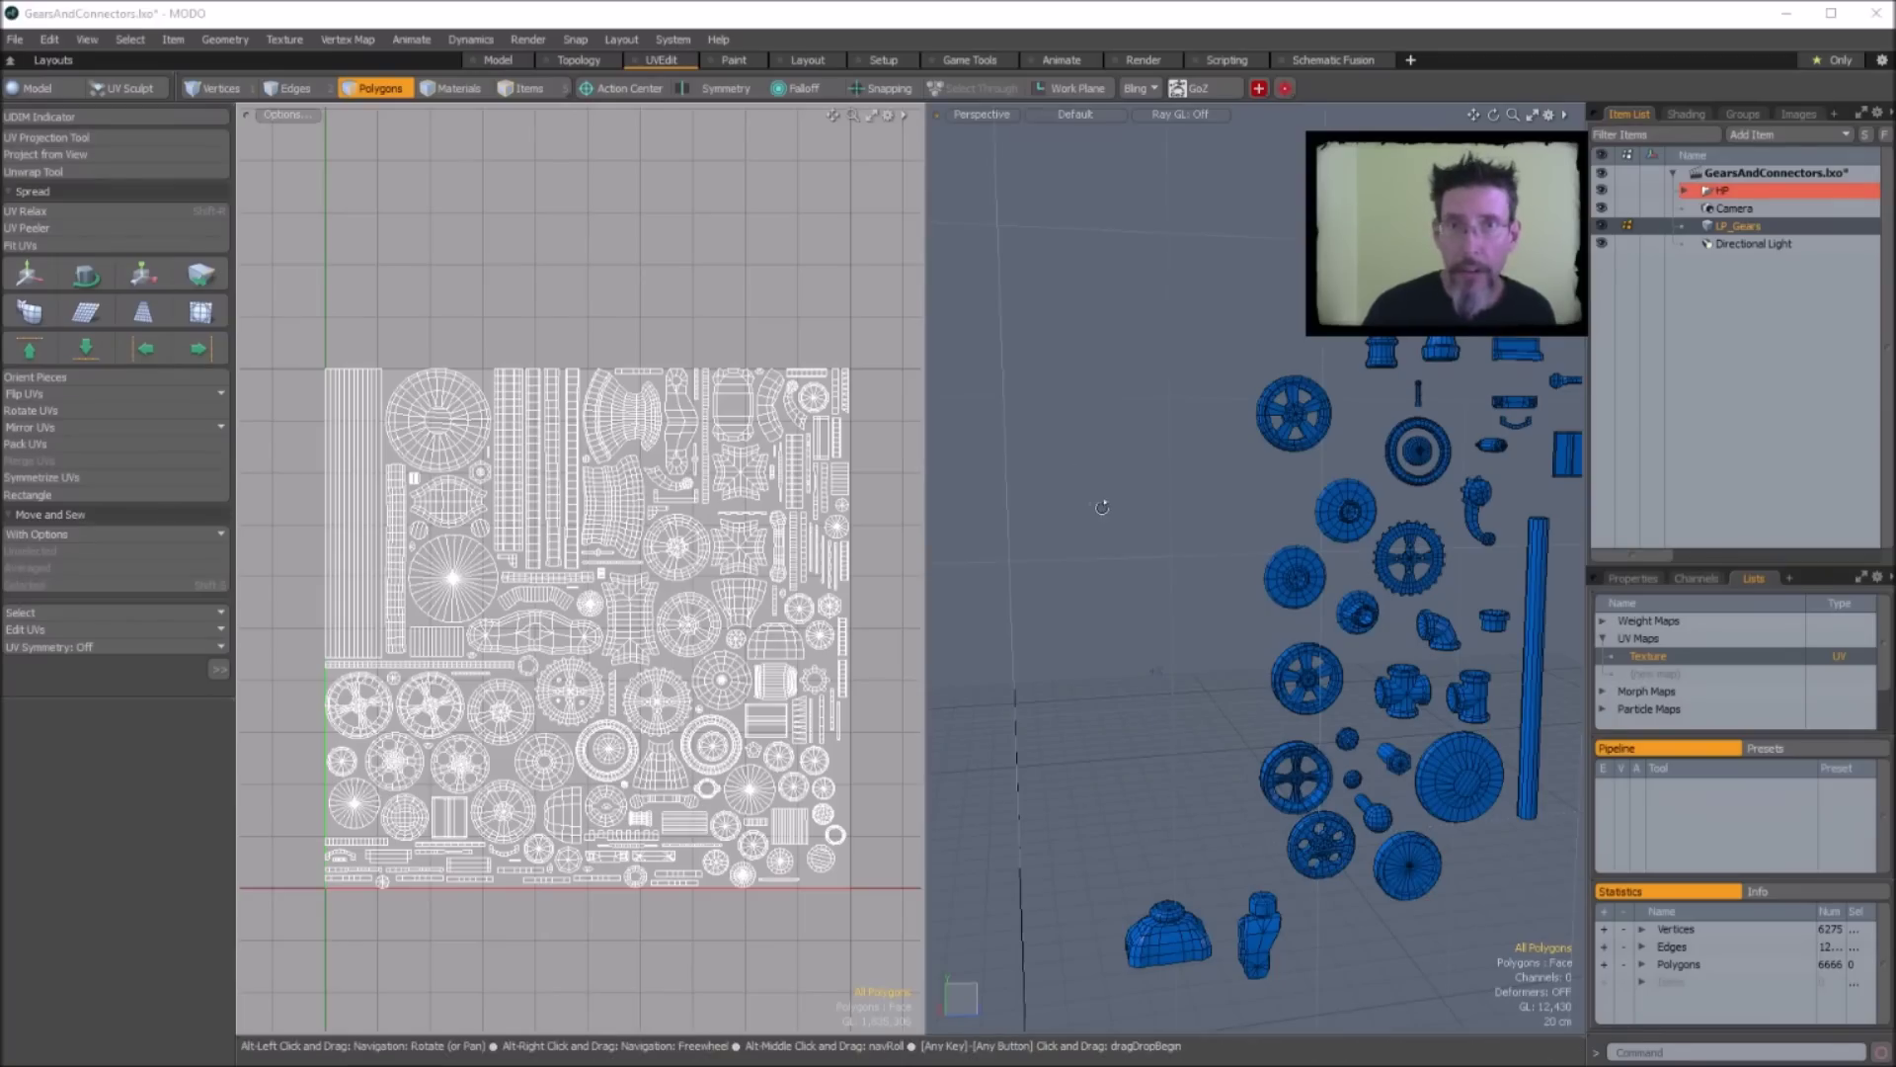
Add a flat cube primitive of about 83 by 80 cm beside the gear meshes and drop the tool
alt+drag(1071, 457, 1157, 547)
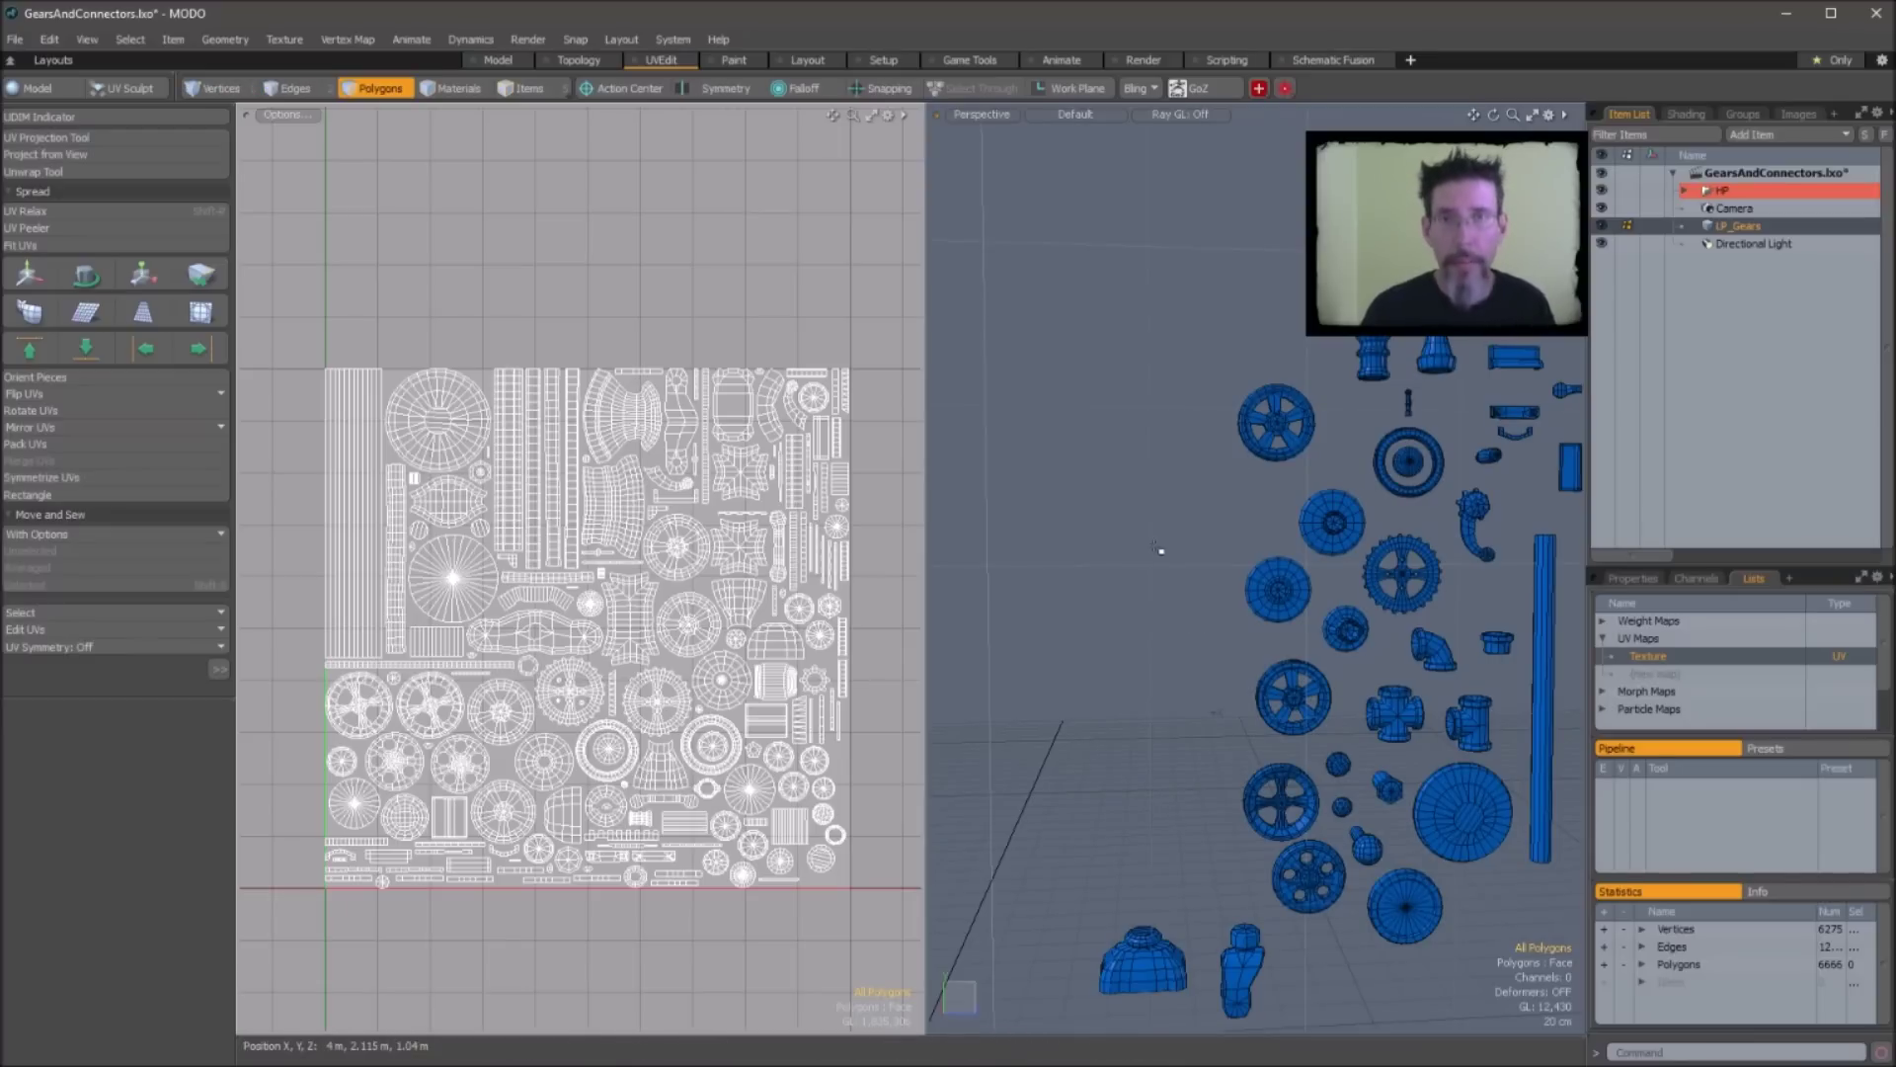
alt+drag(1157, 548, 1155, 546)
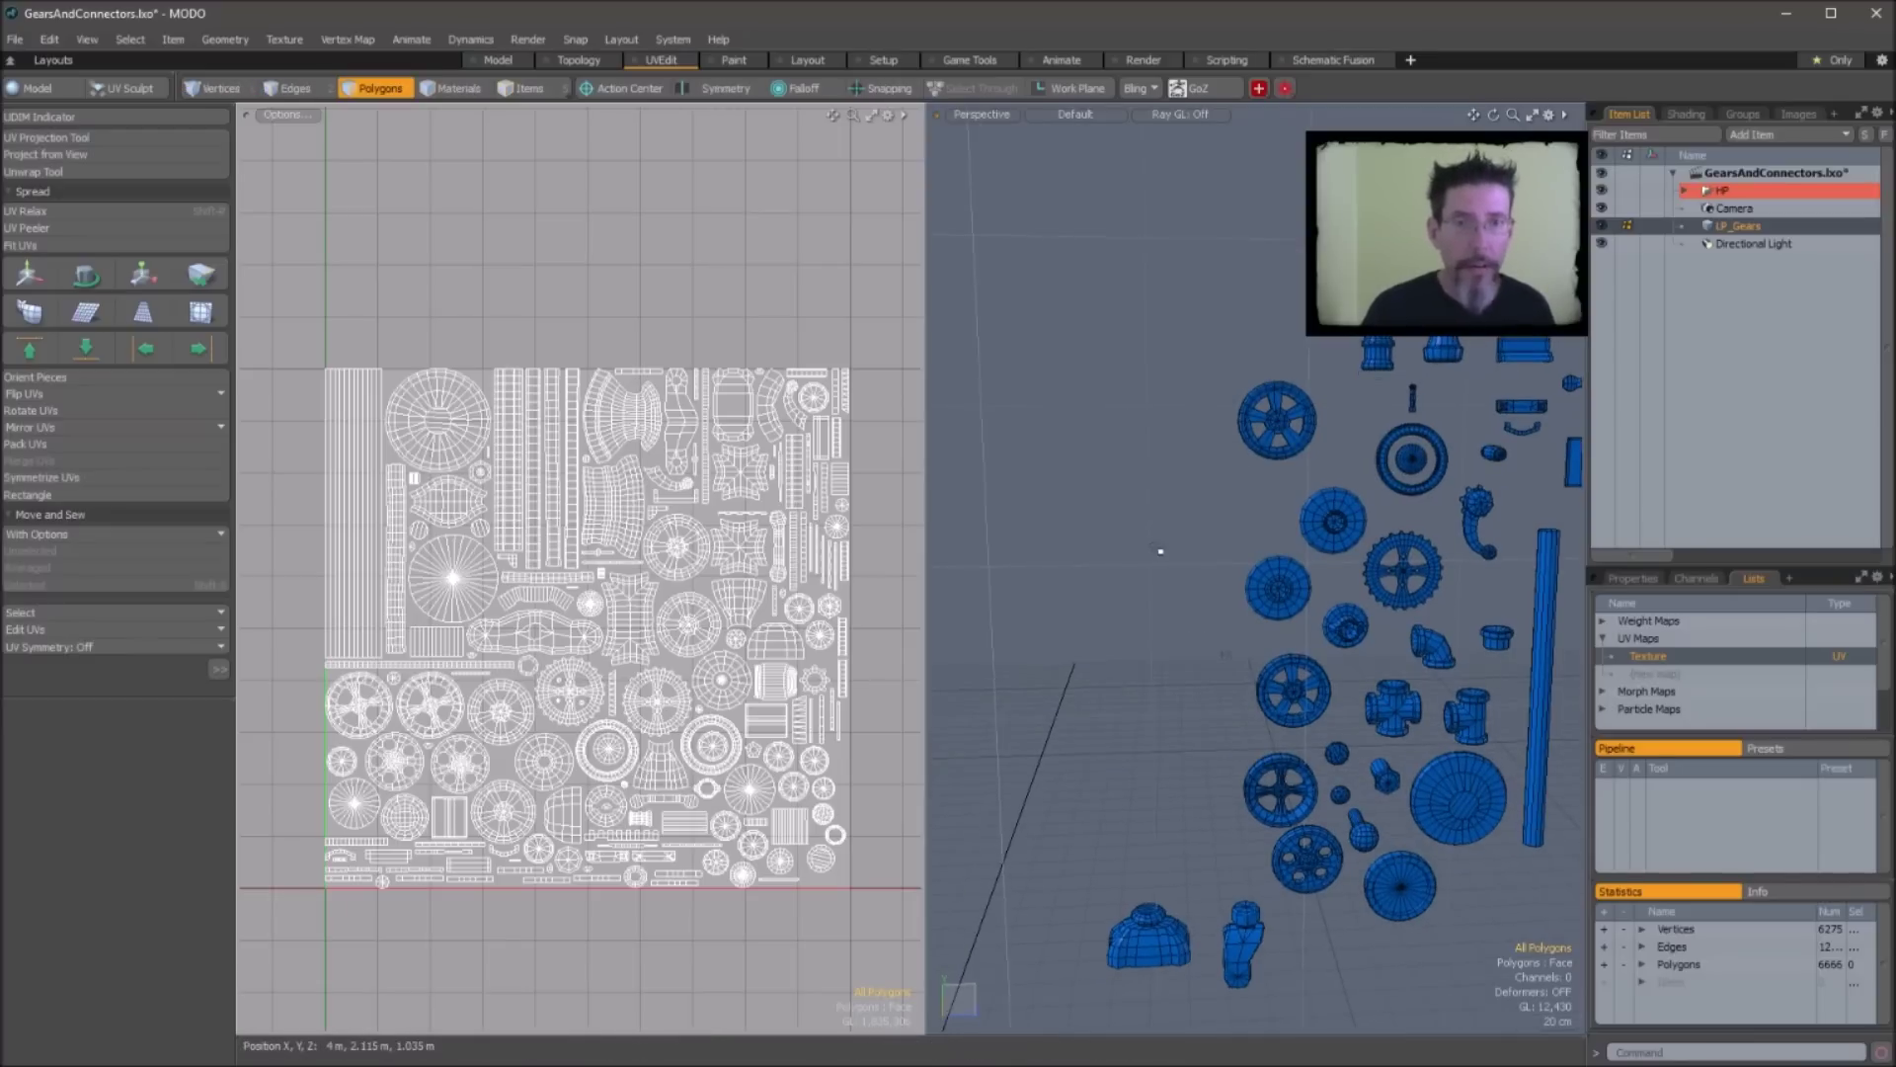
key(F2)
click(326, 416)
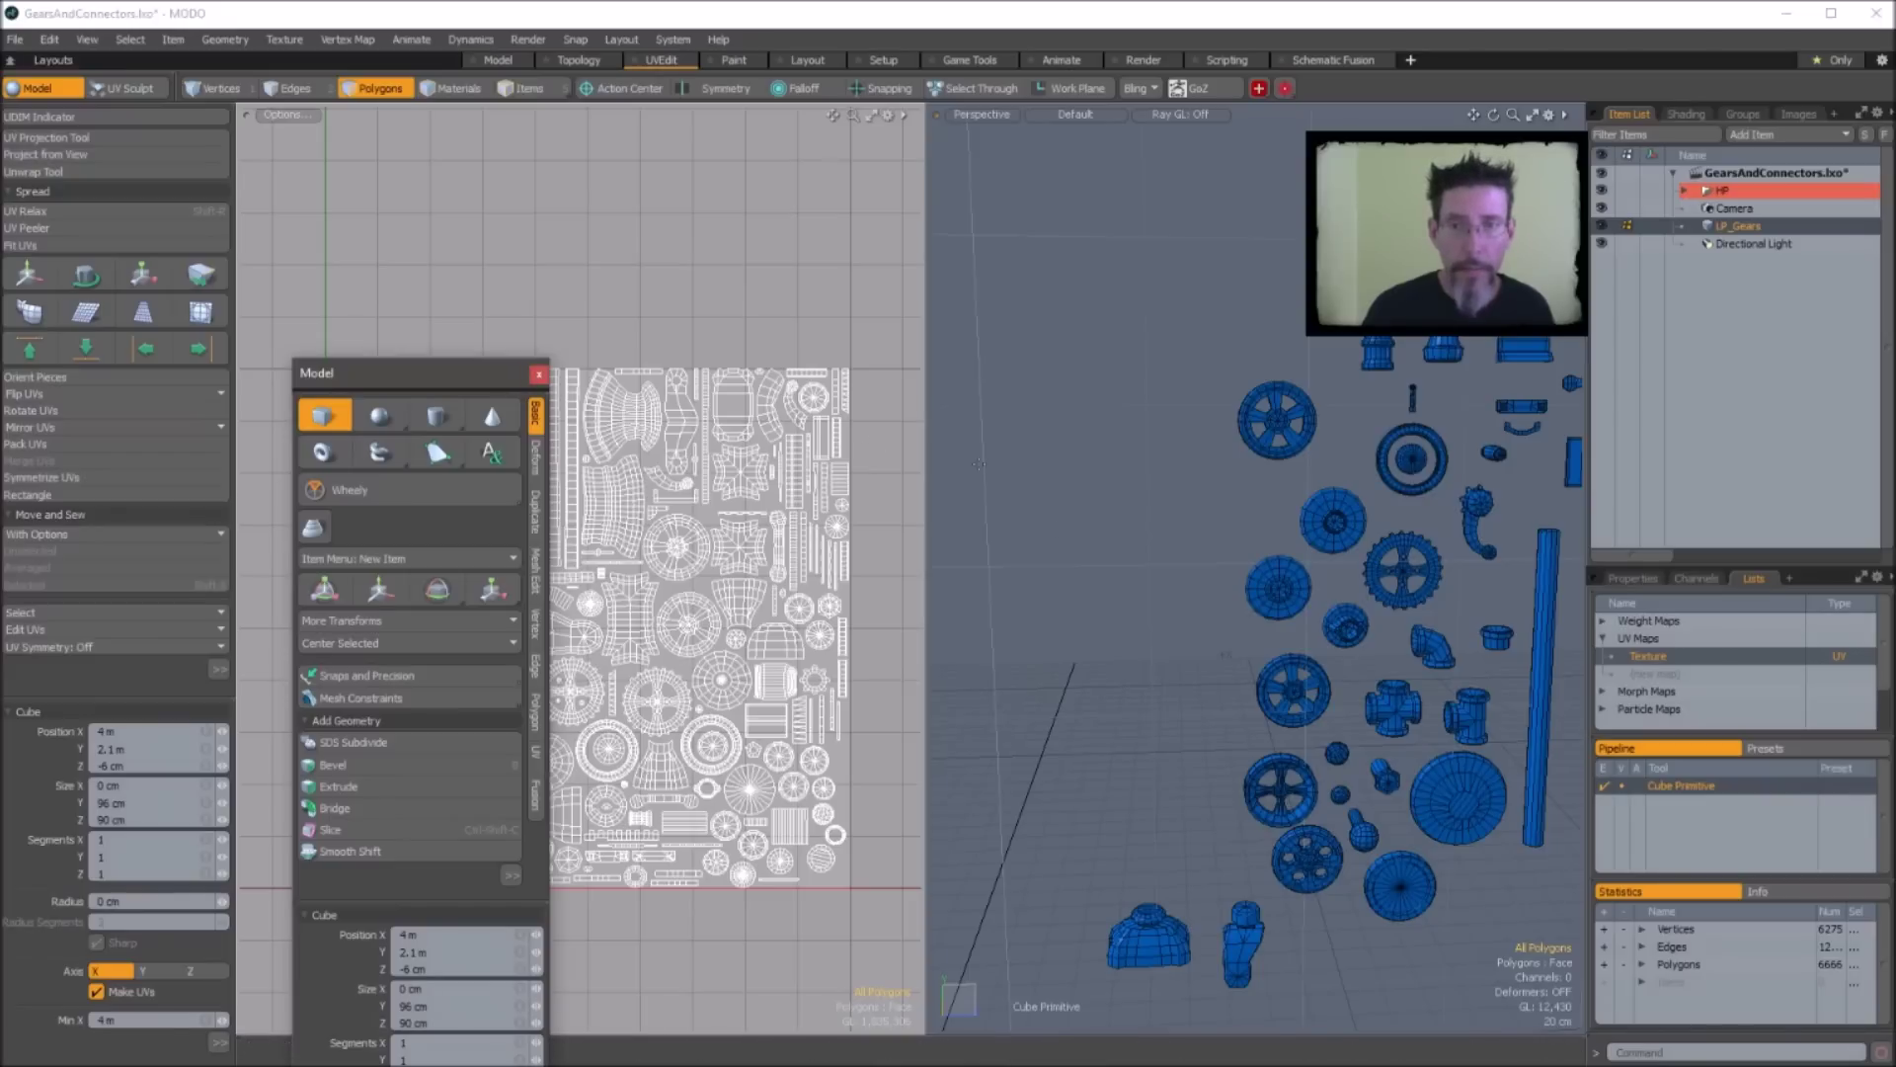
drag(1019, 492, 1149, 619)
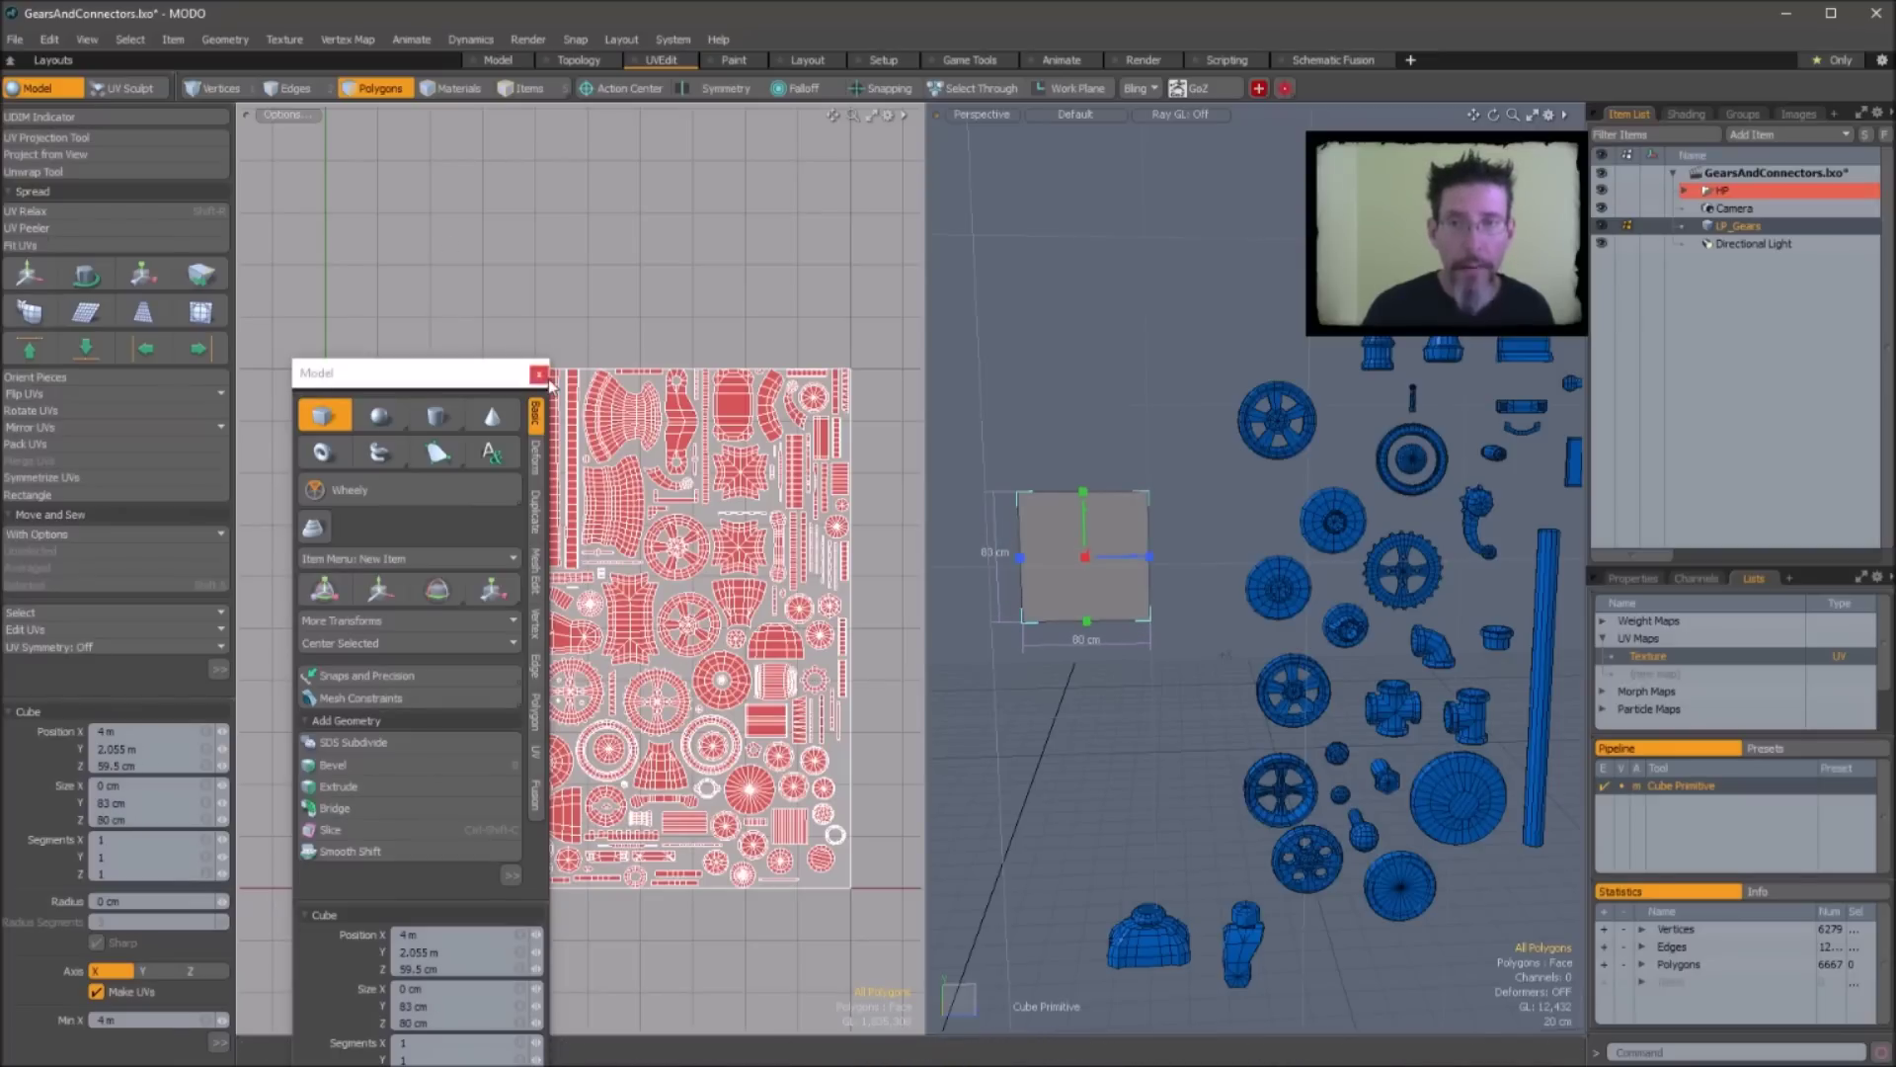
click(539, 375)
key(space)
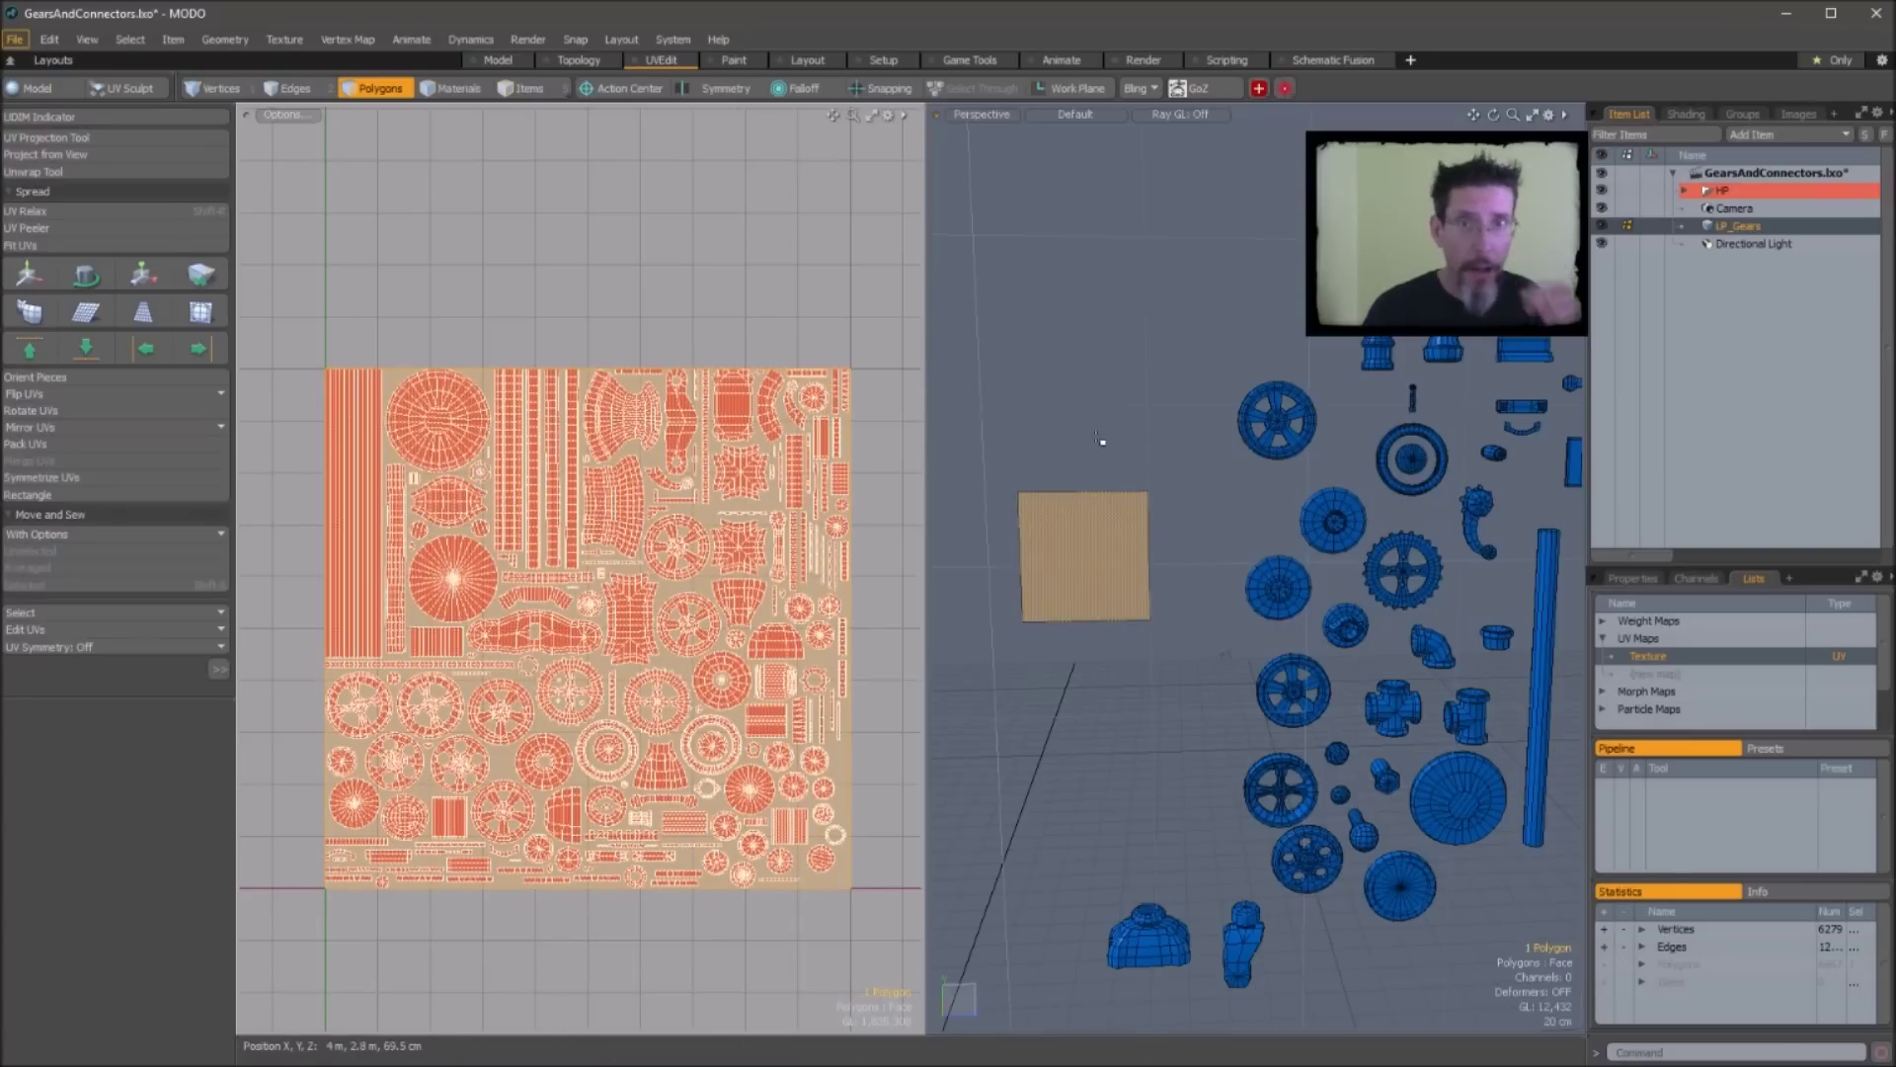
Deselect the square plane and repack all UV islands with Pack - Ignore Stacking
key(alt)
alt+drag(1112, 438, 1215, 484)
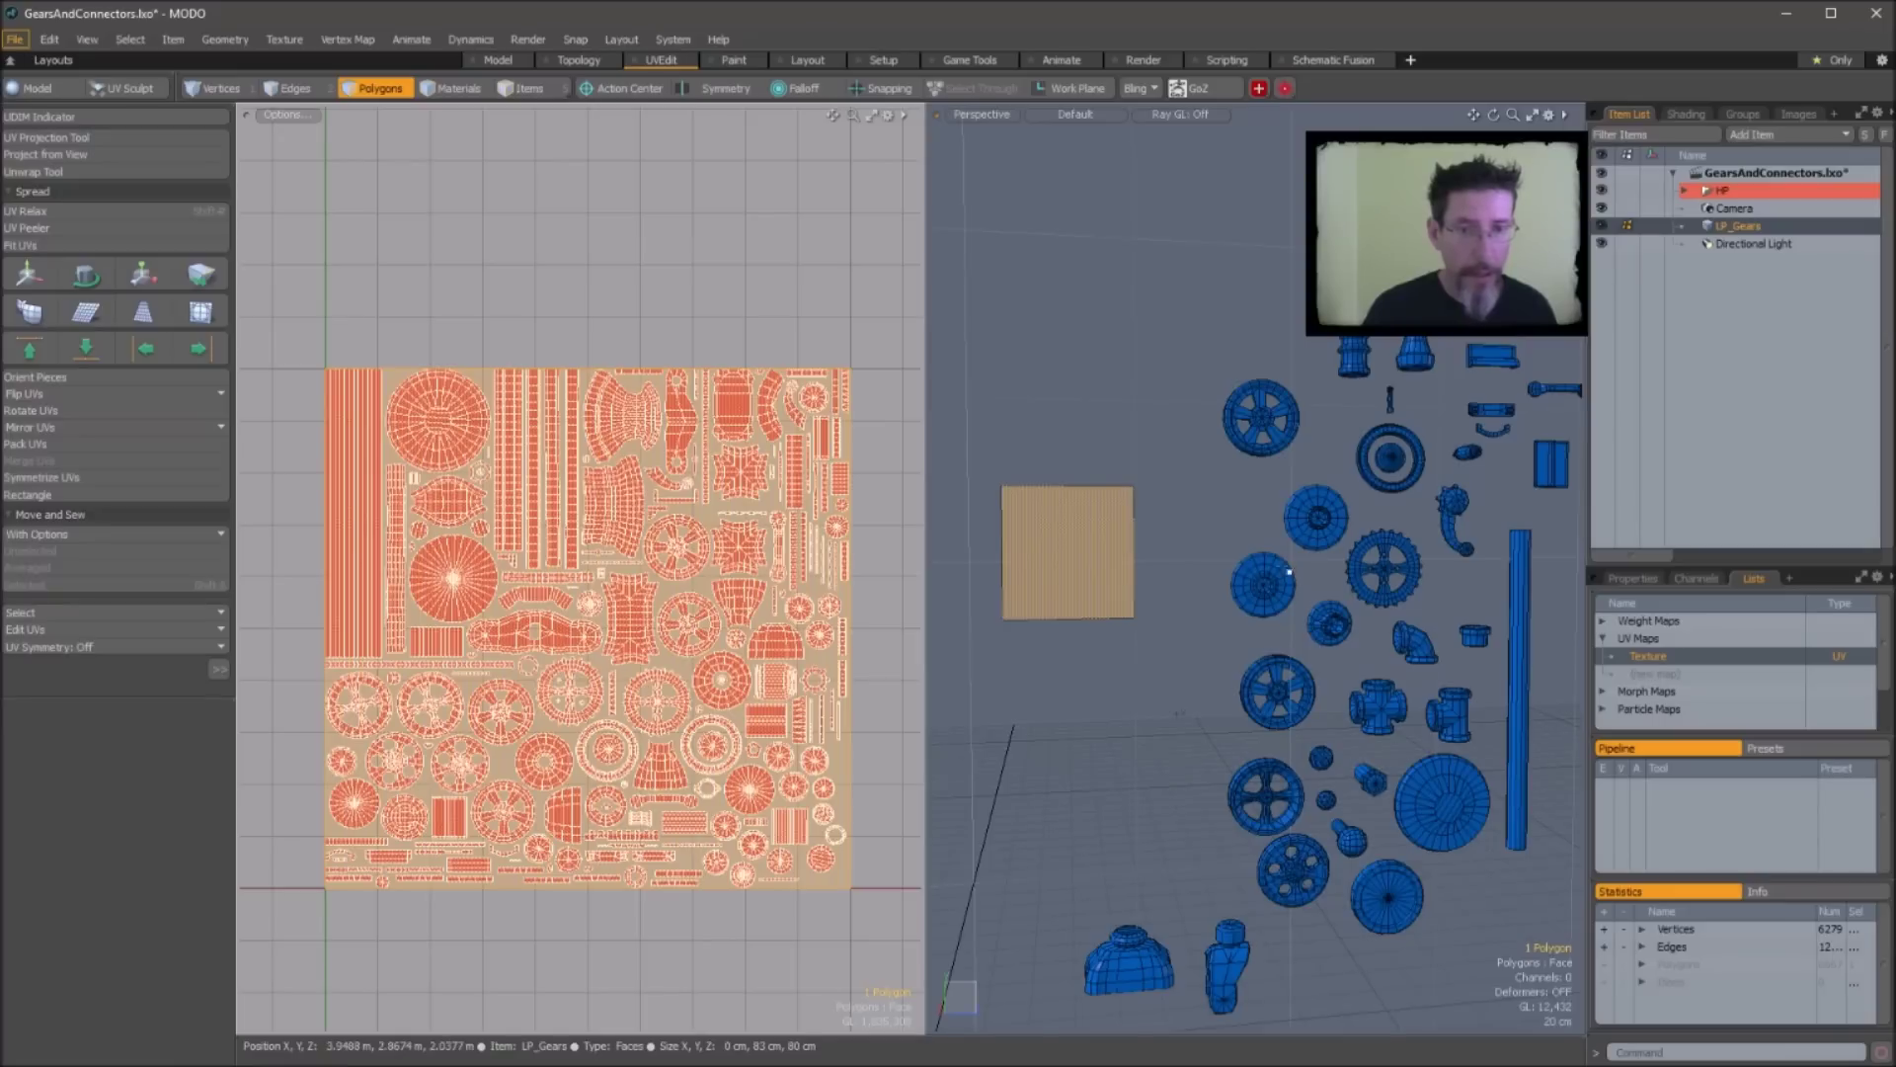
alt+drag(1423, 922, 1343, 652)
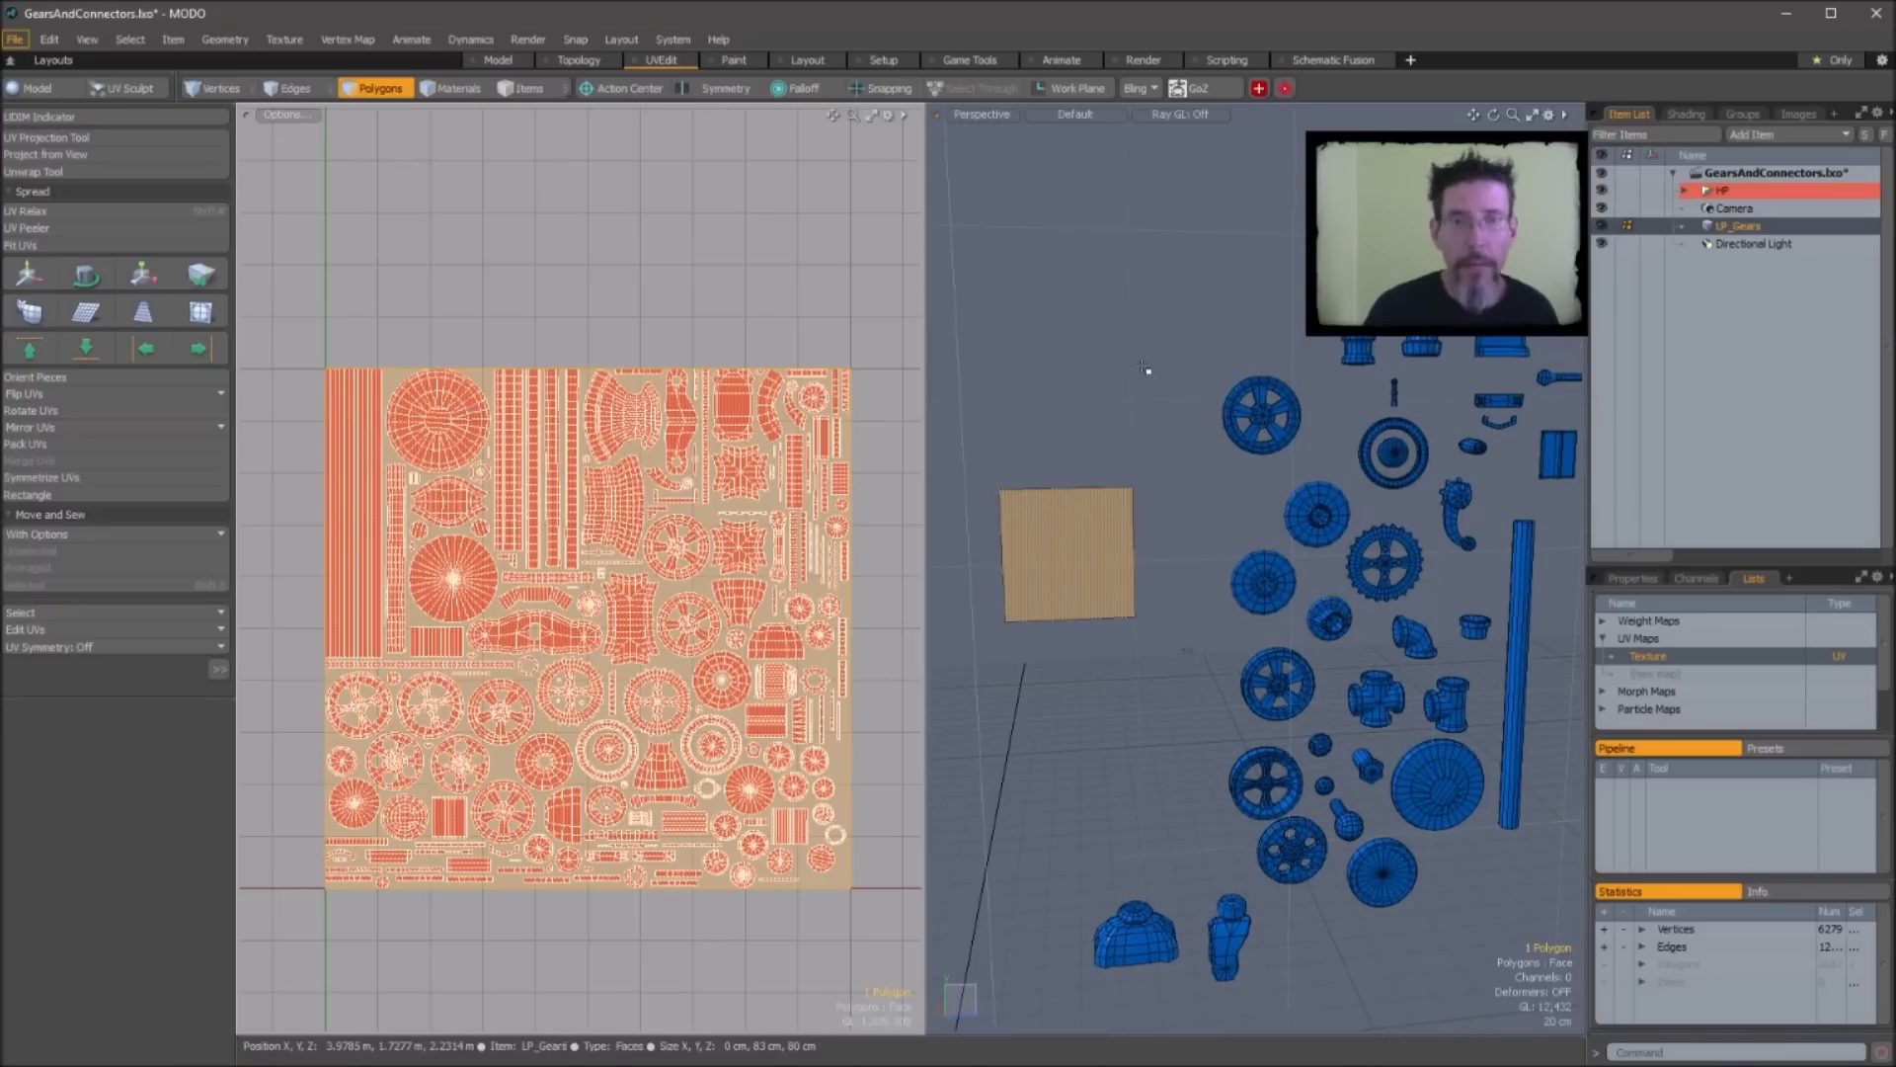
click(999, 382)
alt+shift+drag(758, 355, 739, 318)
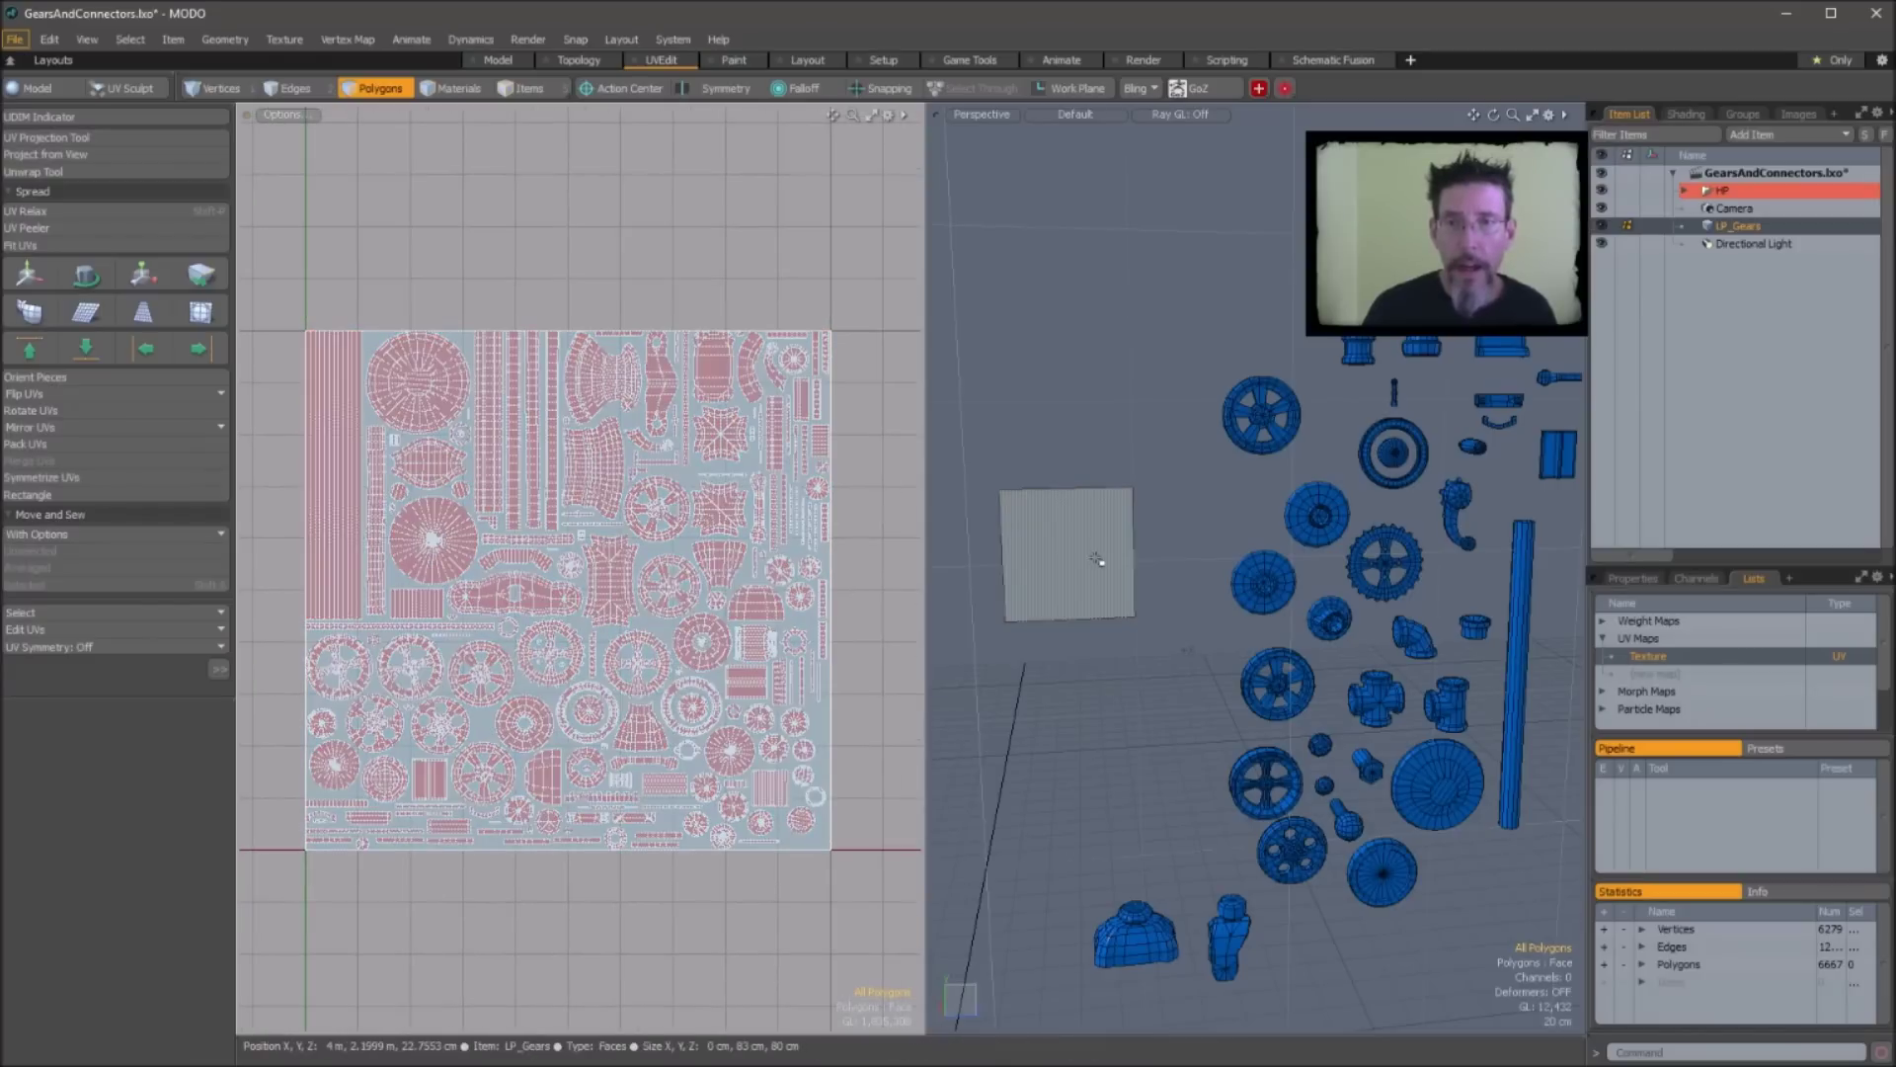
key(u)
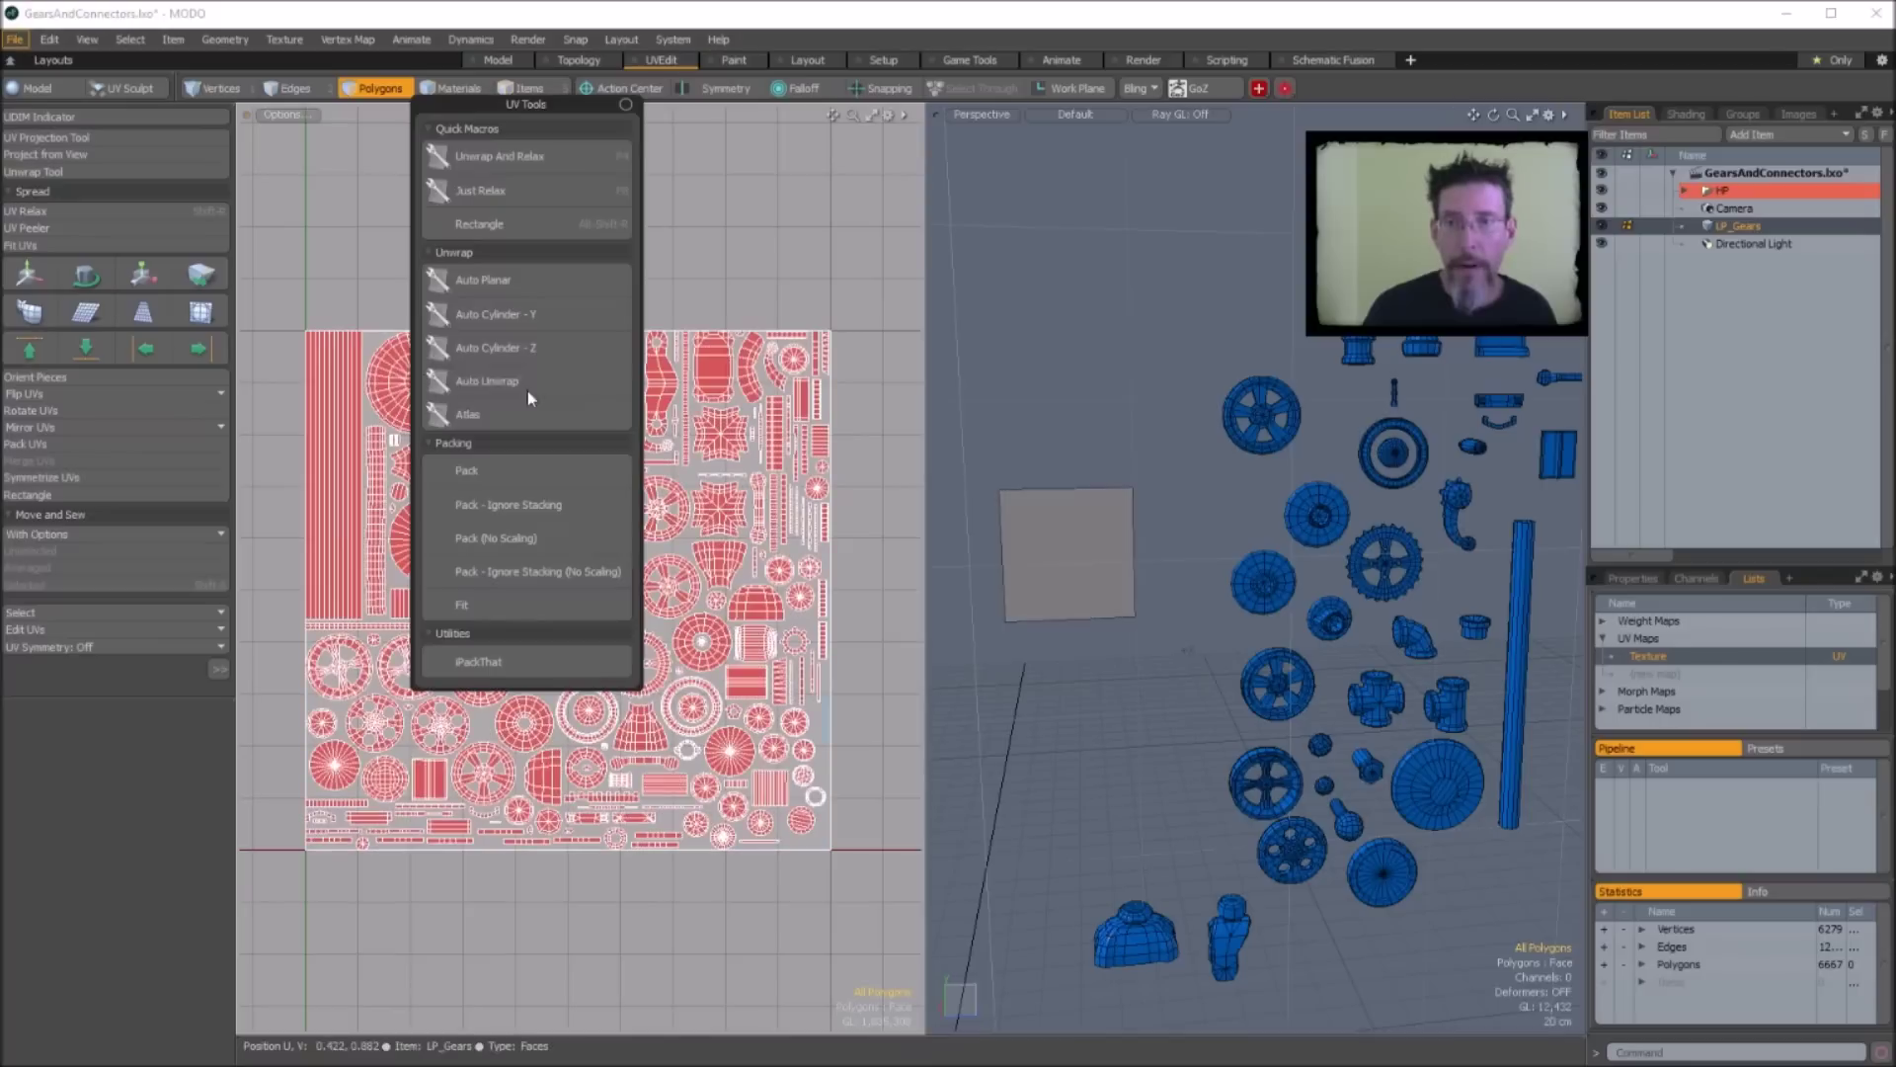
click(619, 503)
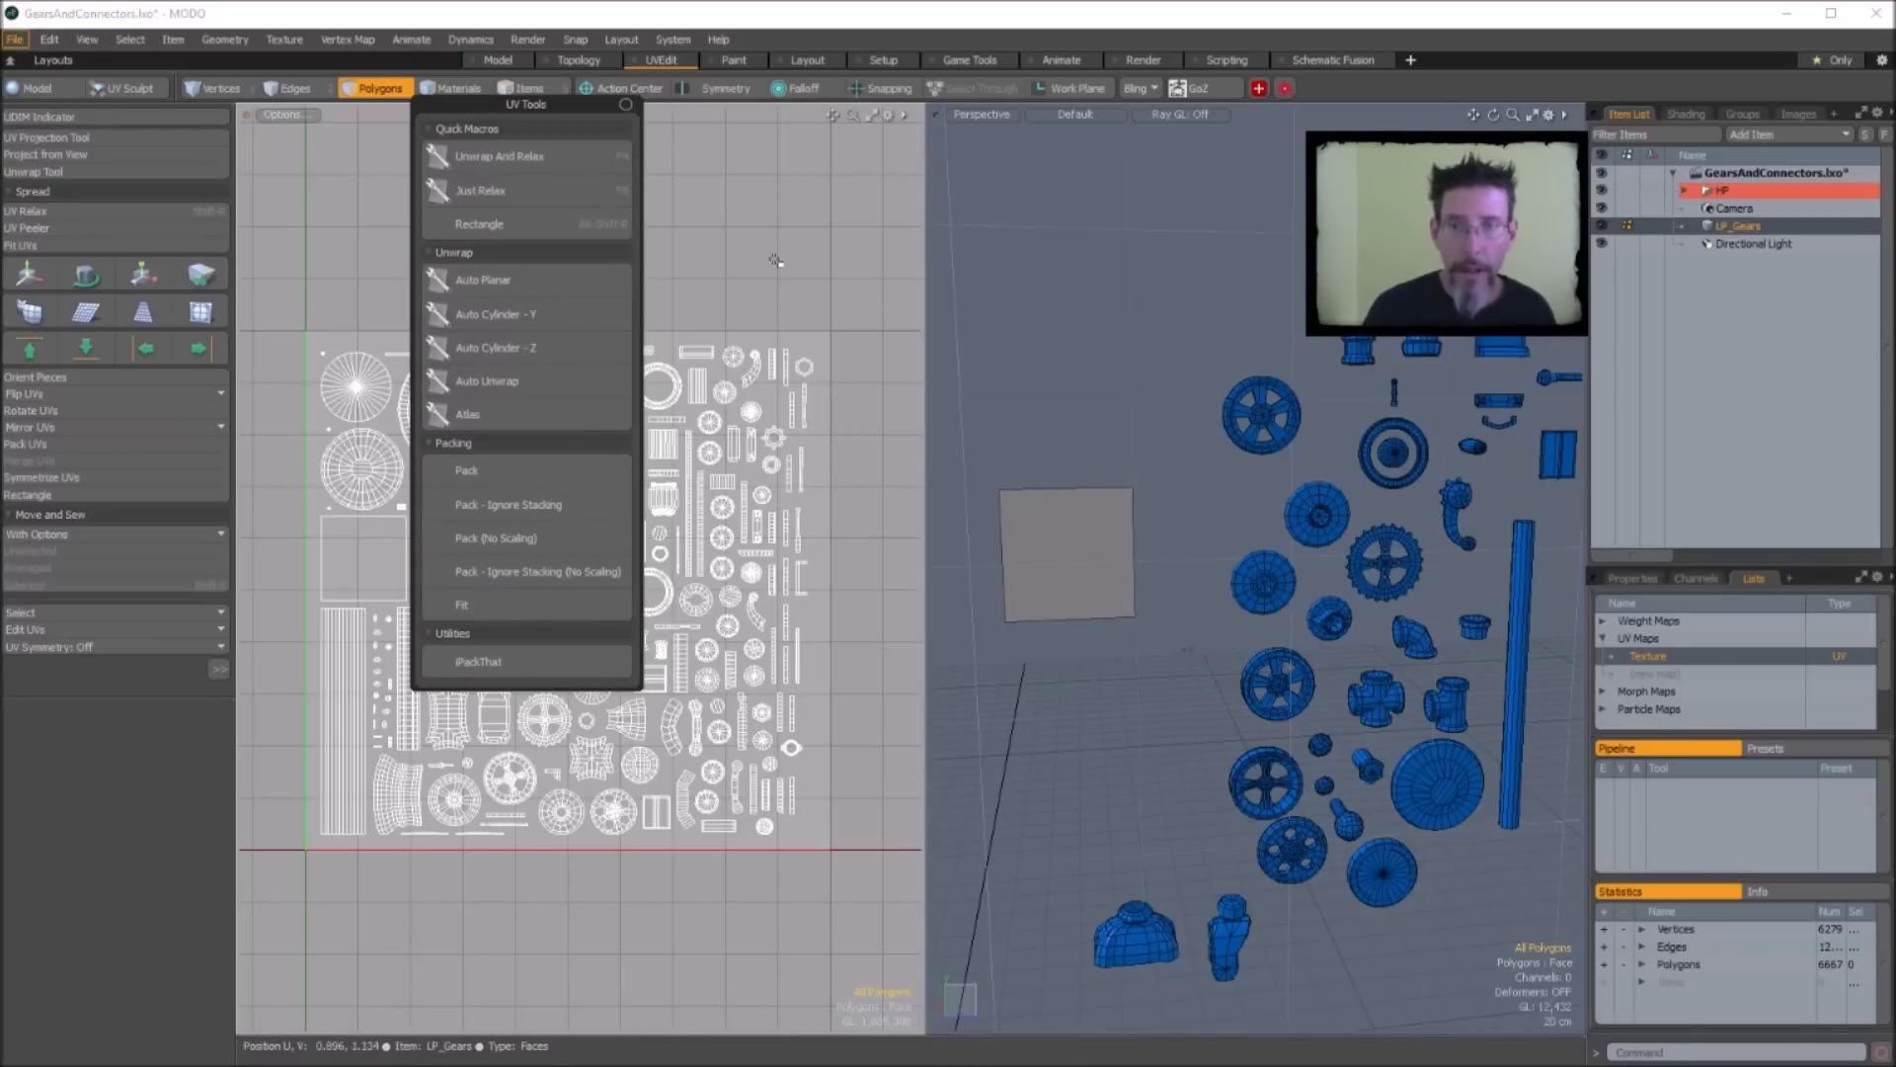
Identify the square plane's island in the packed UV layout and delete the plane polygon
scroll(444, 544, up, 3)
click(446, 542)
click(446, 542)
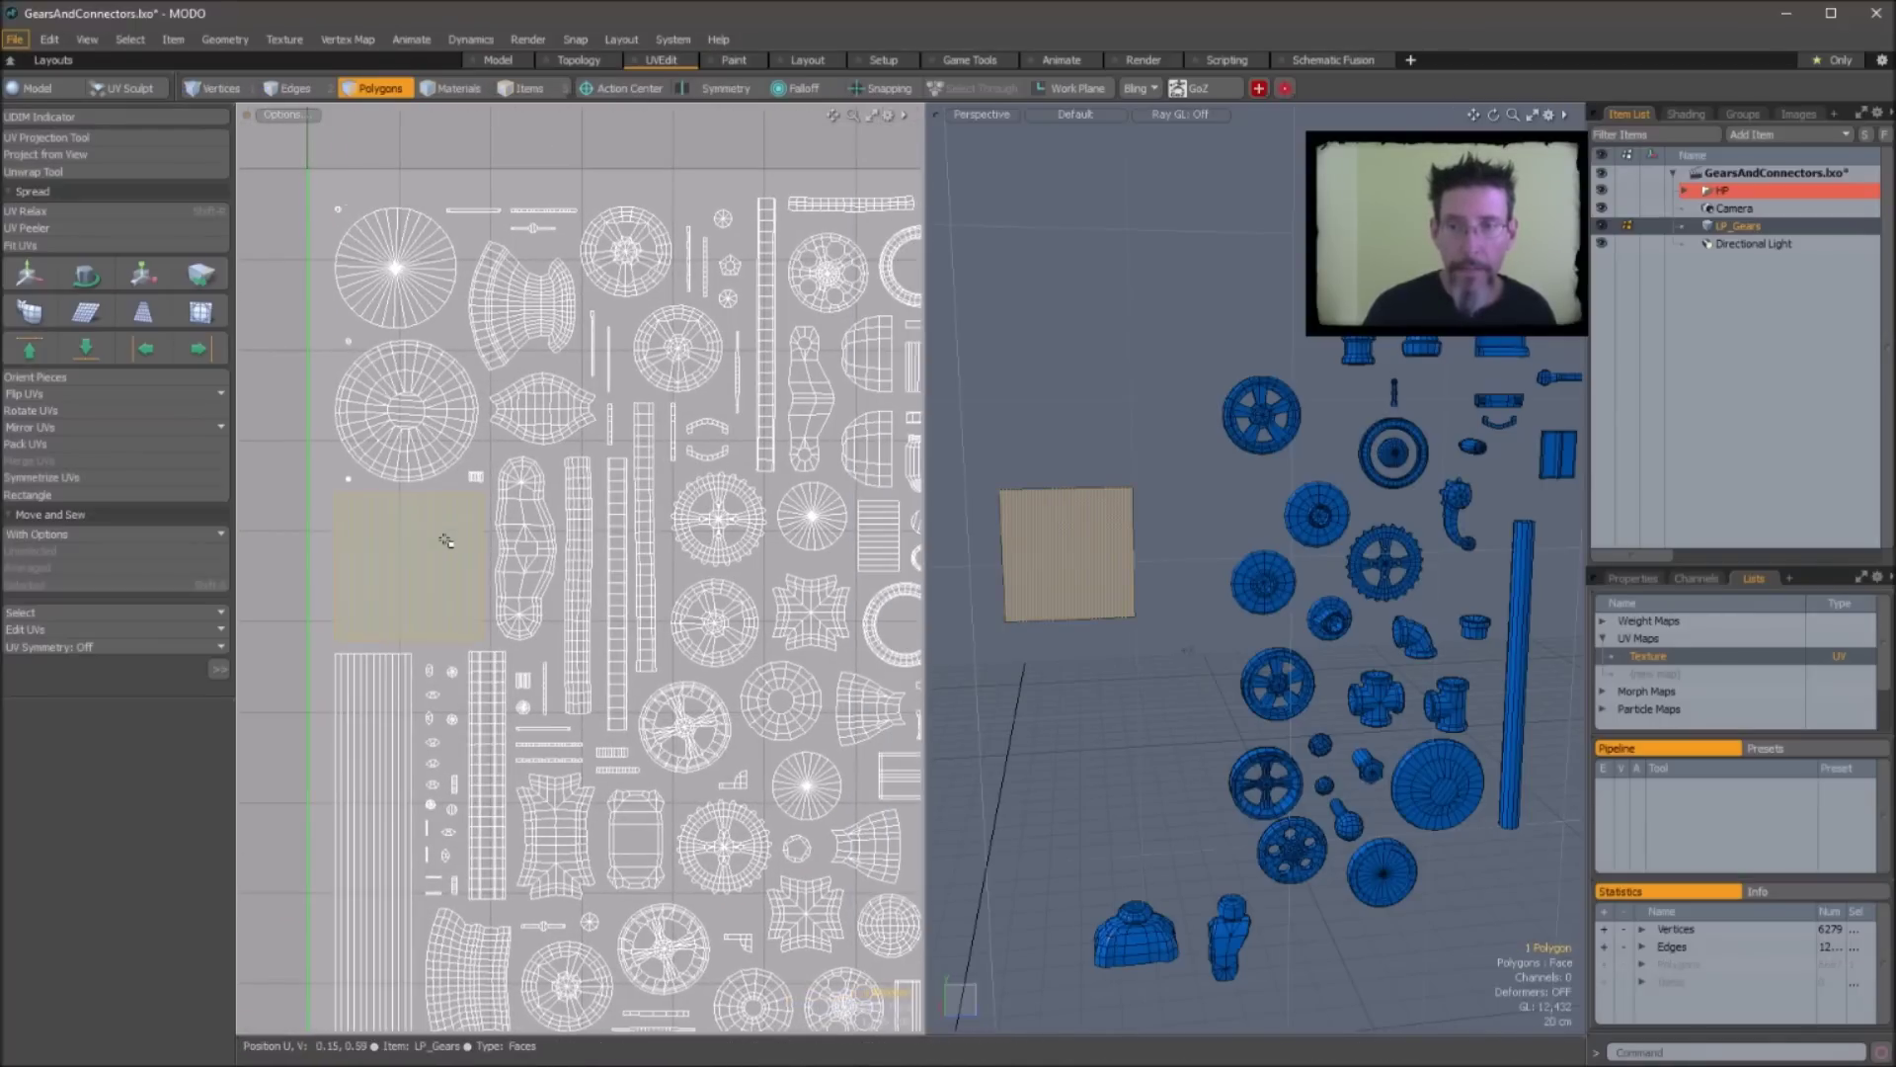
scroll(670, 192, down, 3)
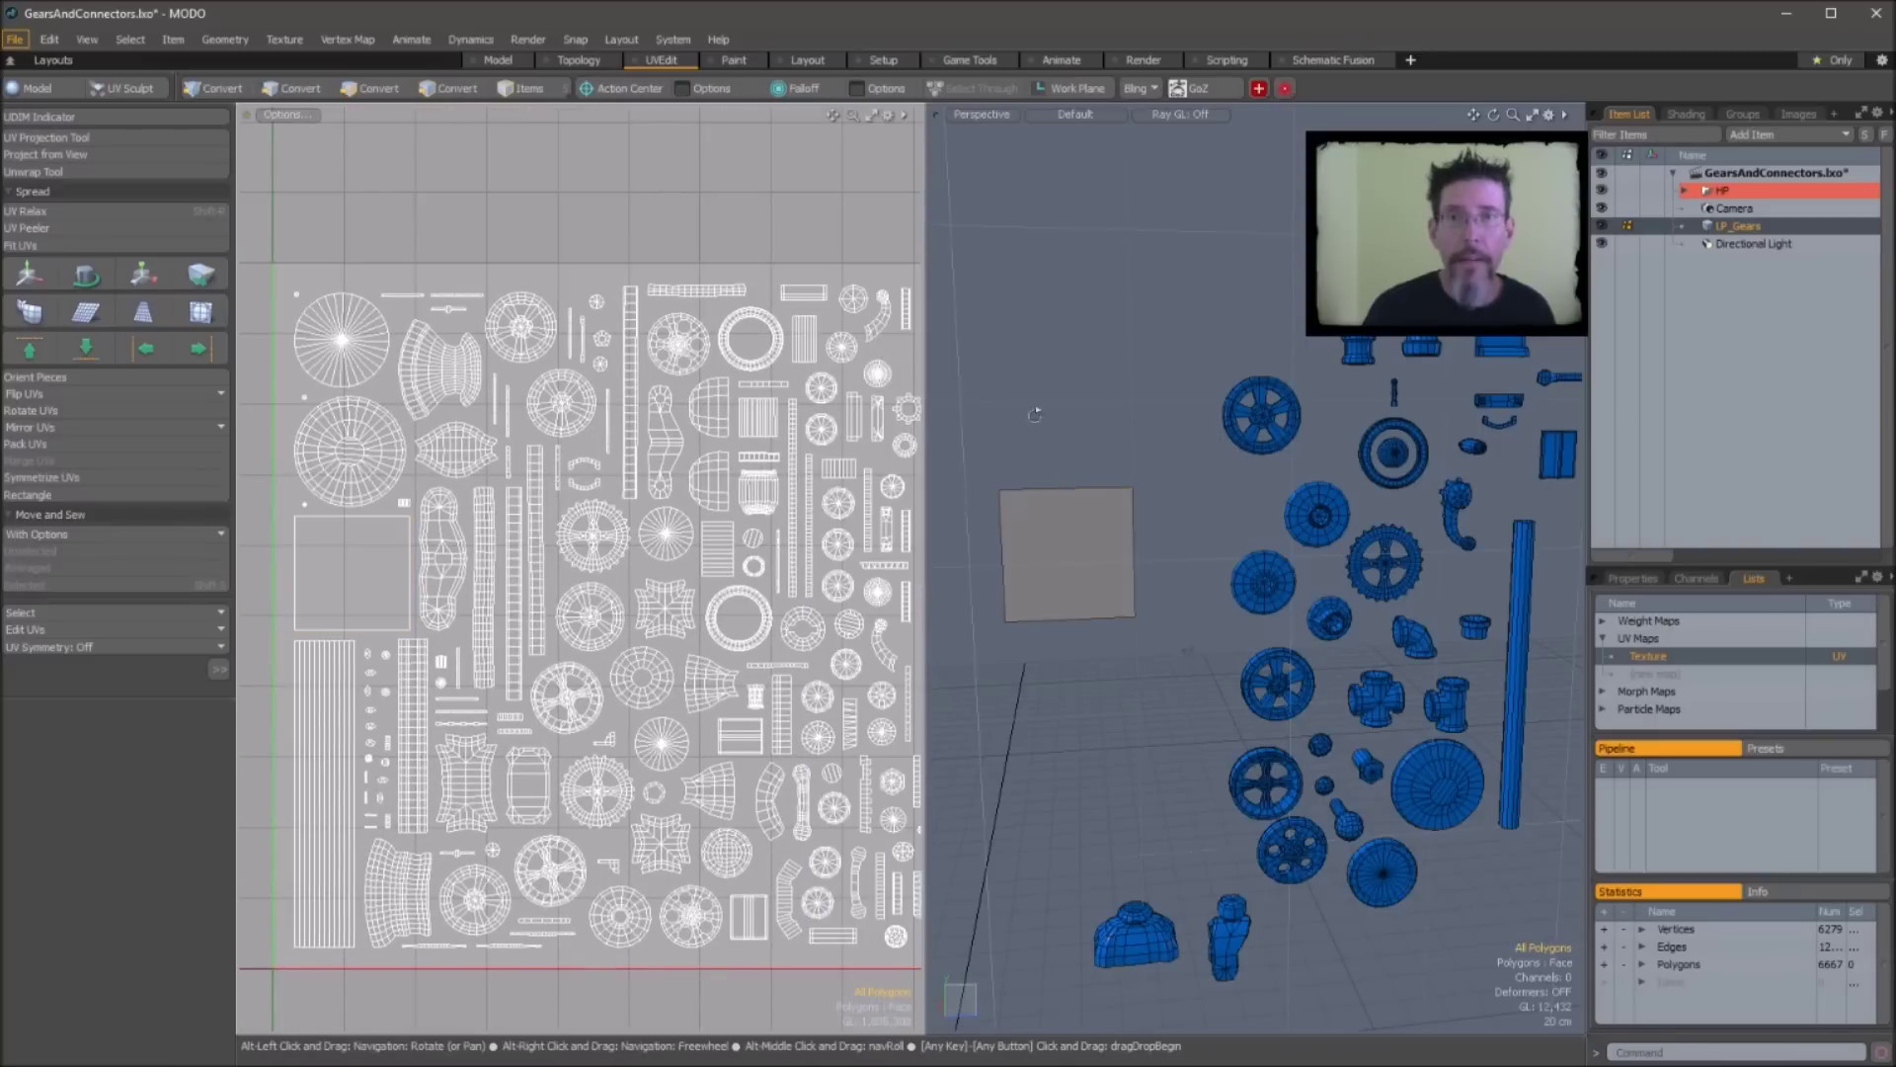
alt+drag(1033, 410, 1042, 406)
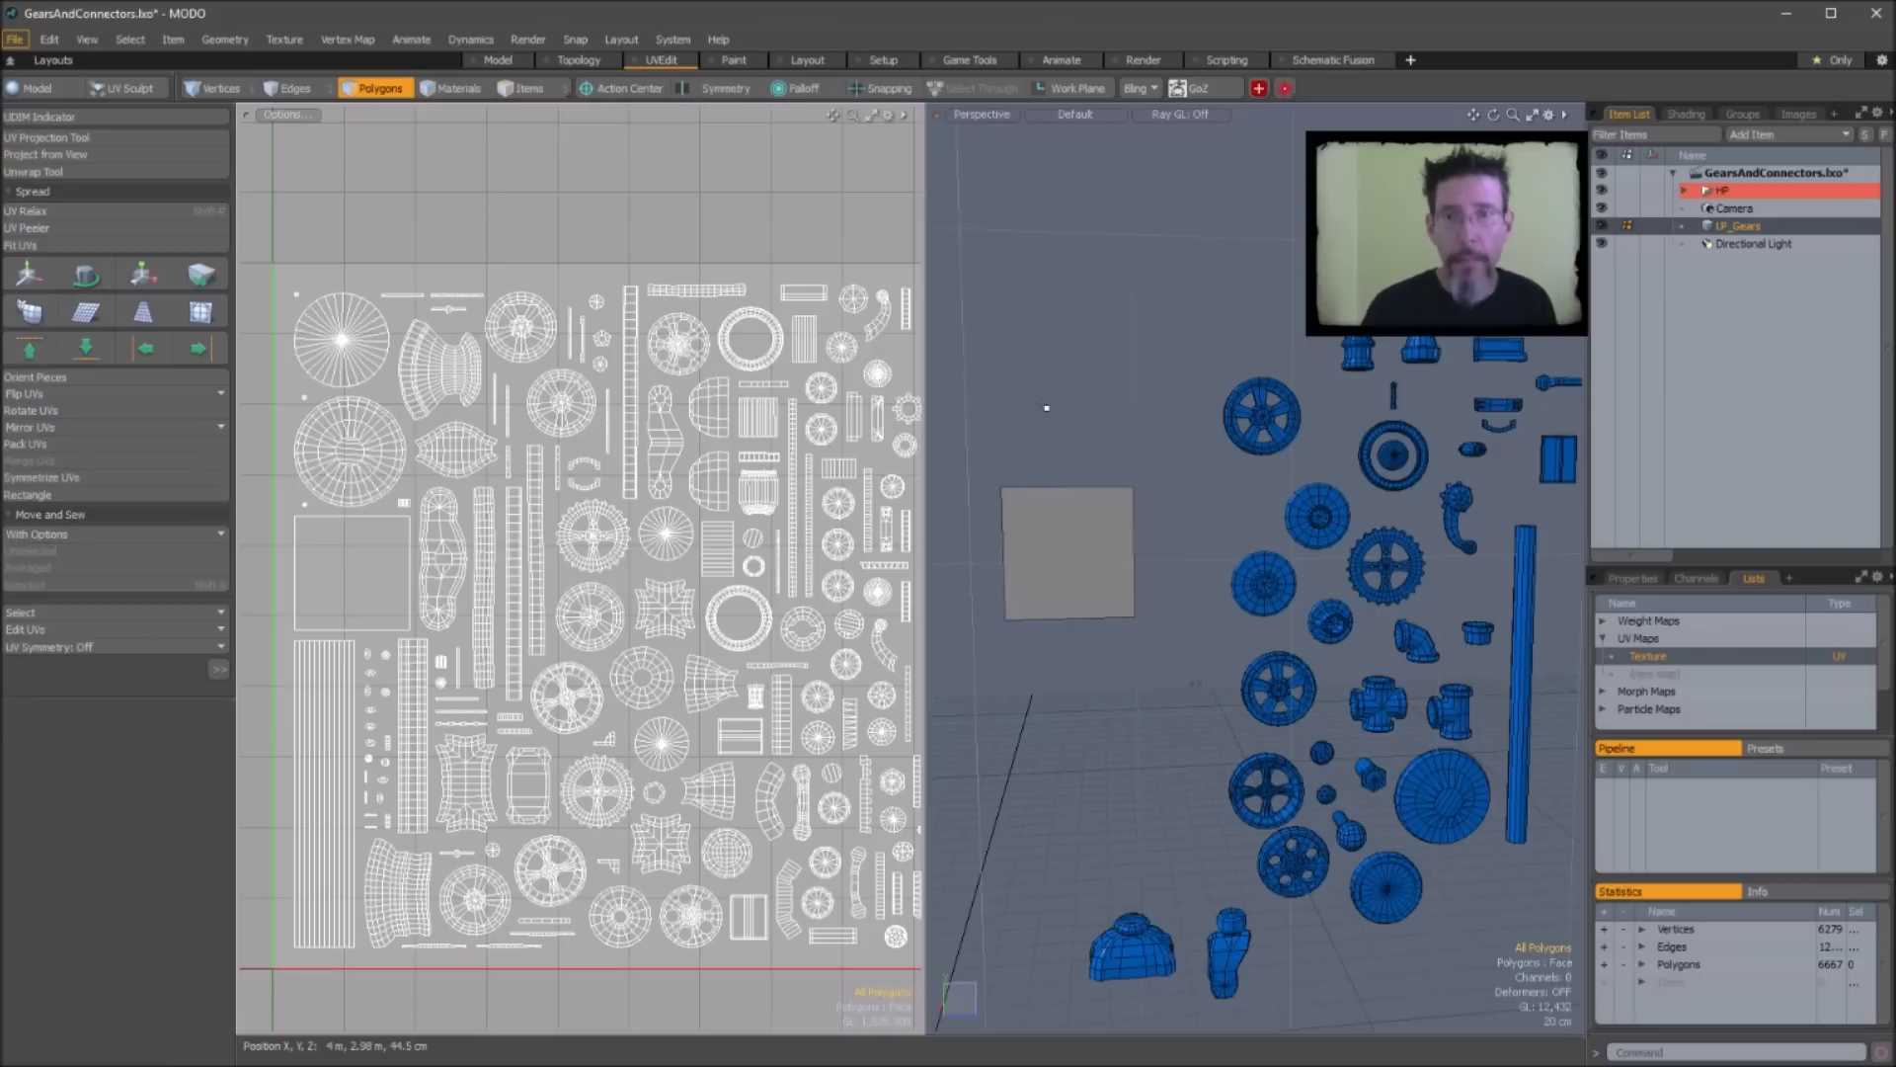
click(1047, 478)
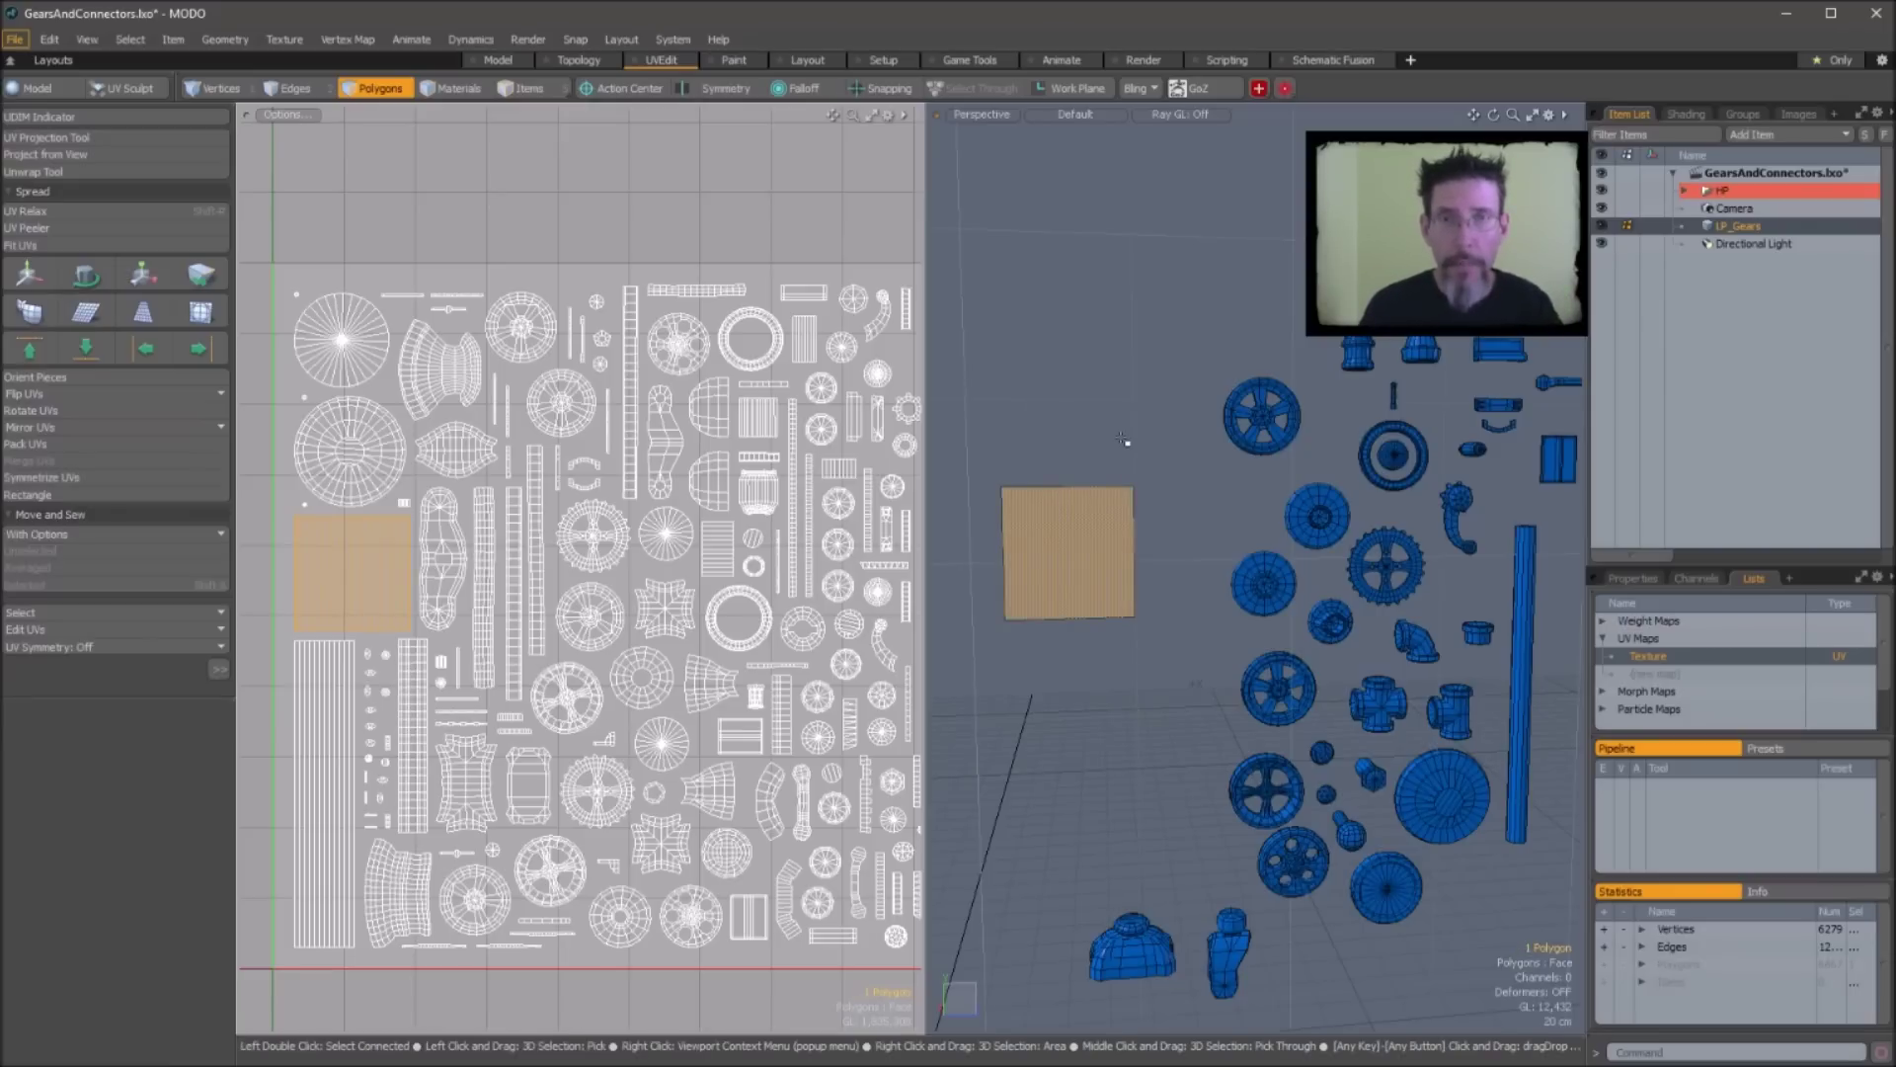
key(Delete)
Examine the empty area reserved among the packed UV islands
scroll(691, 534, down, 3)
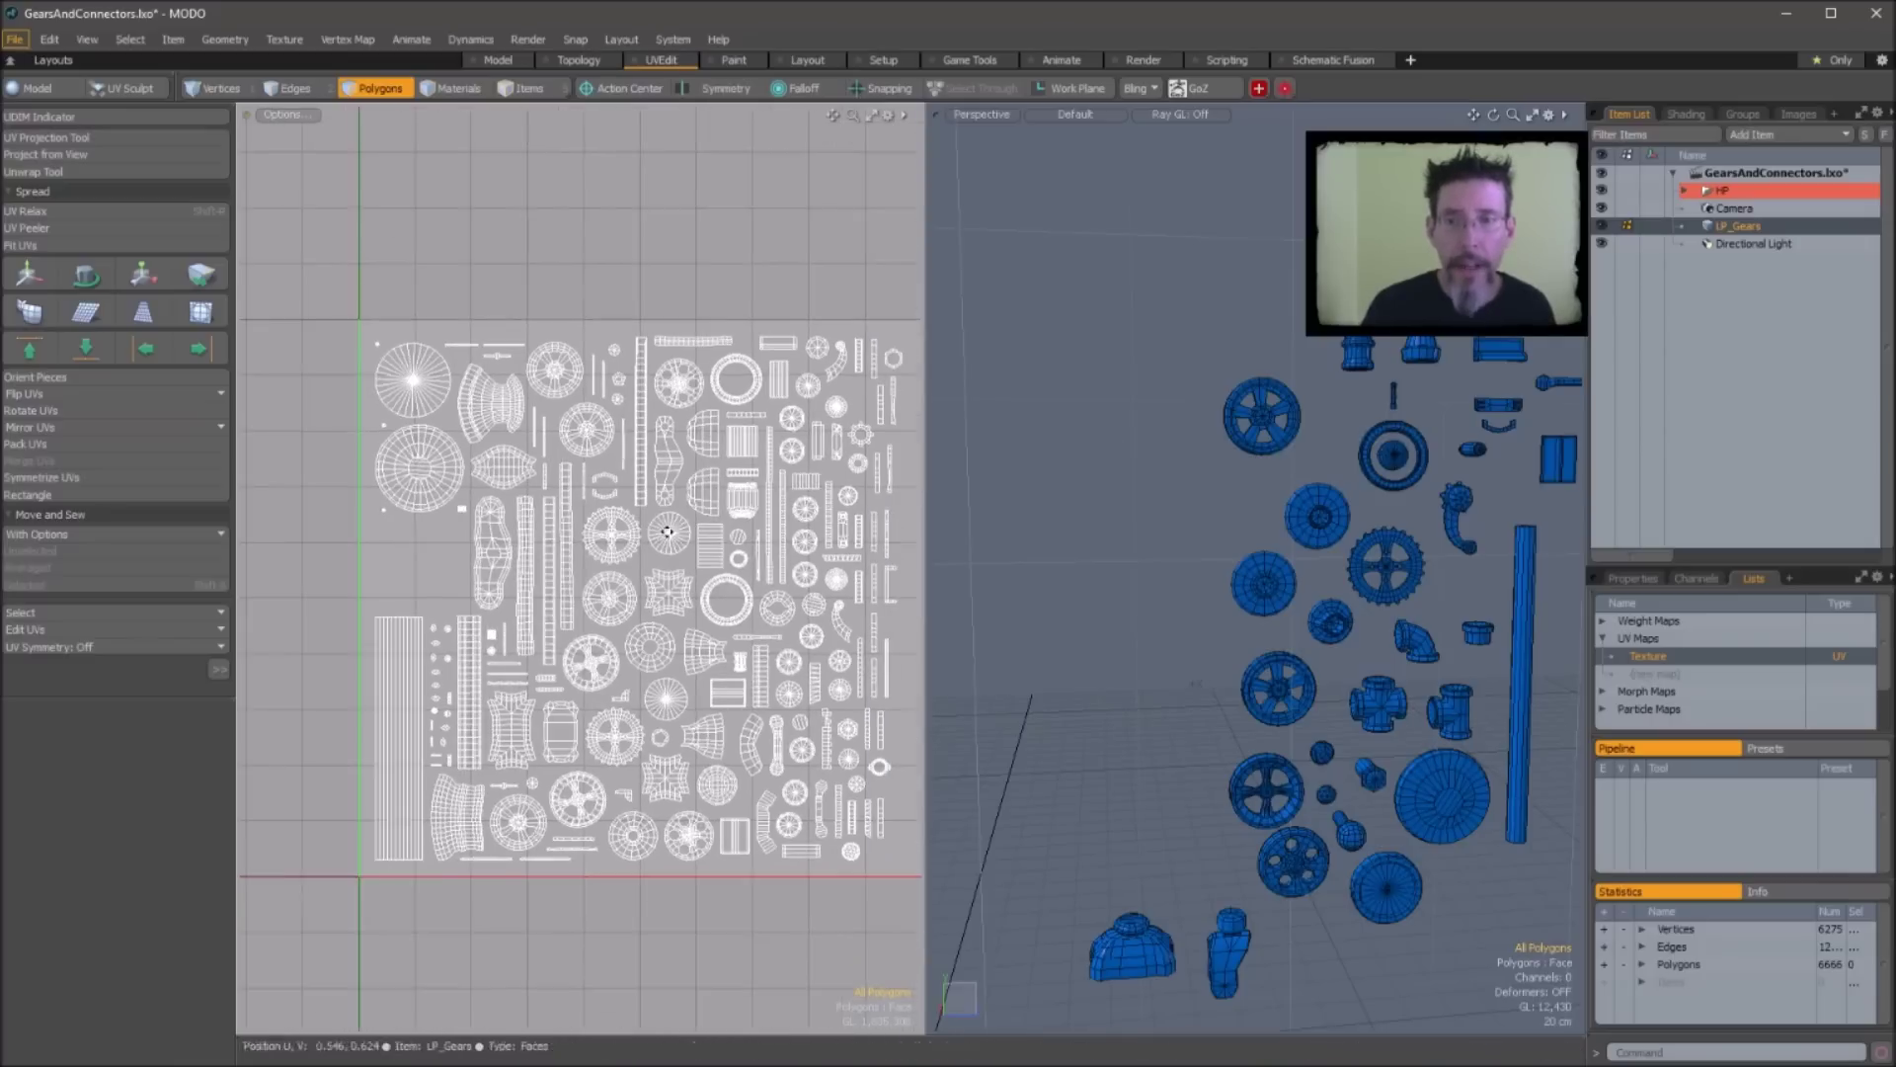
alt+drag(682, 533, 610, 564)
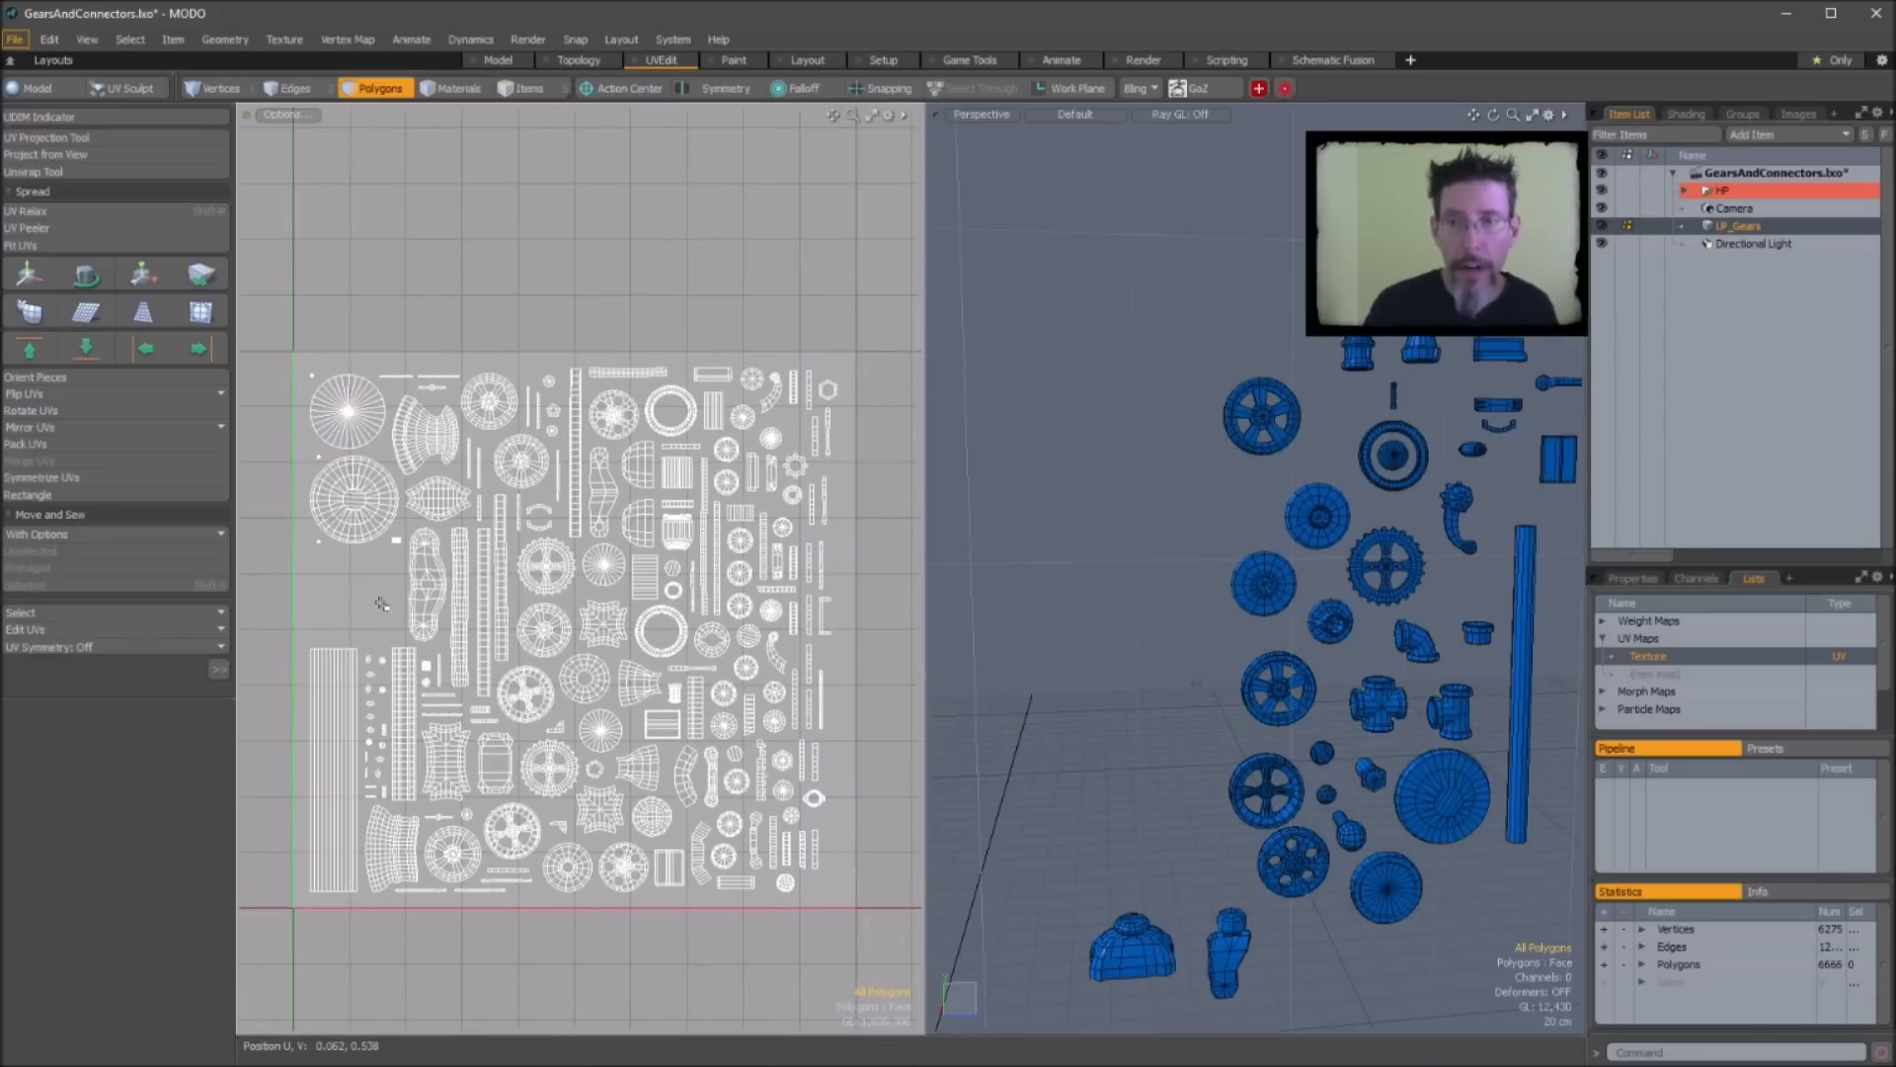
ctrl+alt+drag(360, 601, 535, 621)
alt+shift+drag(535, 621, 584, 622)
scroll(585, 622, down, 5)
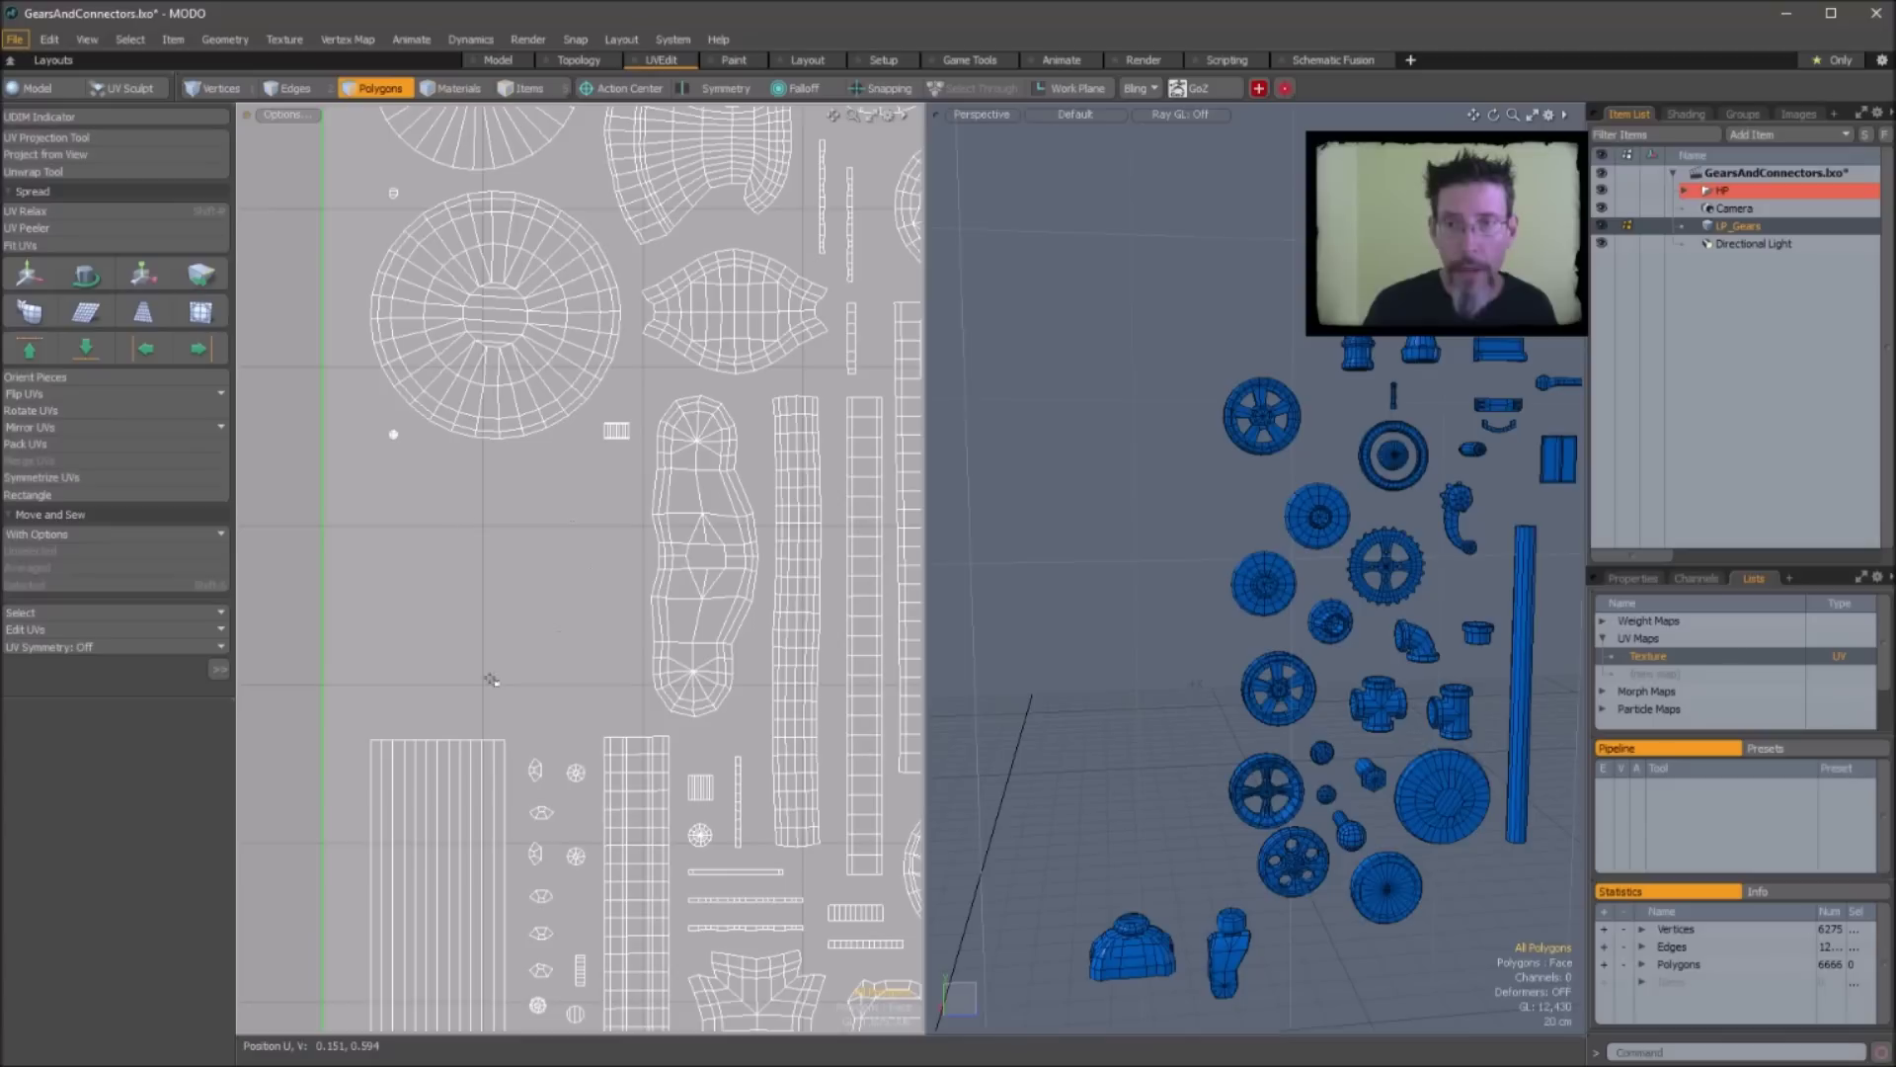
scroll(735, 495, up, 4)
scroll(735, 495, down, 3)
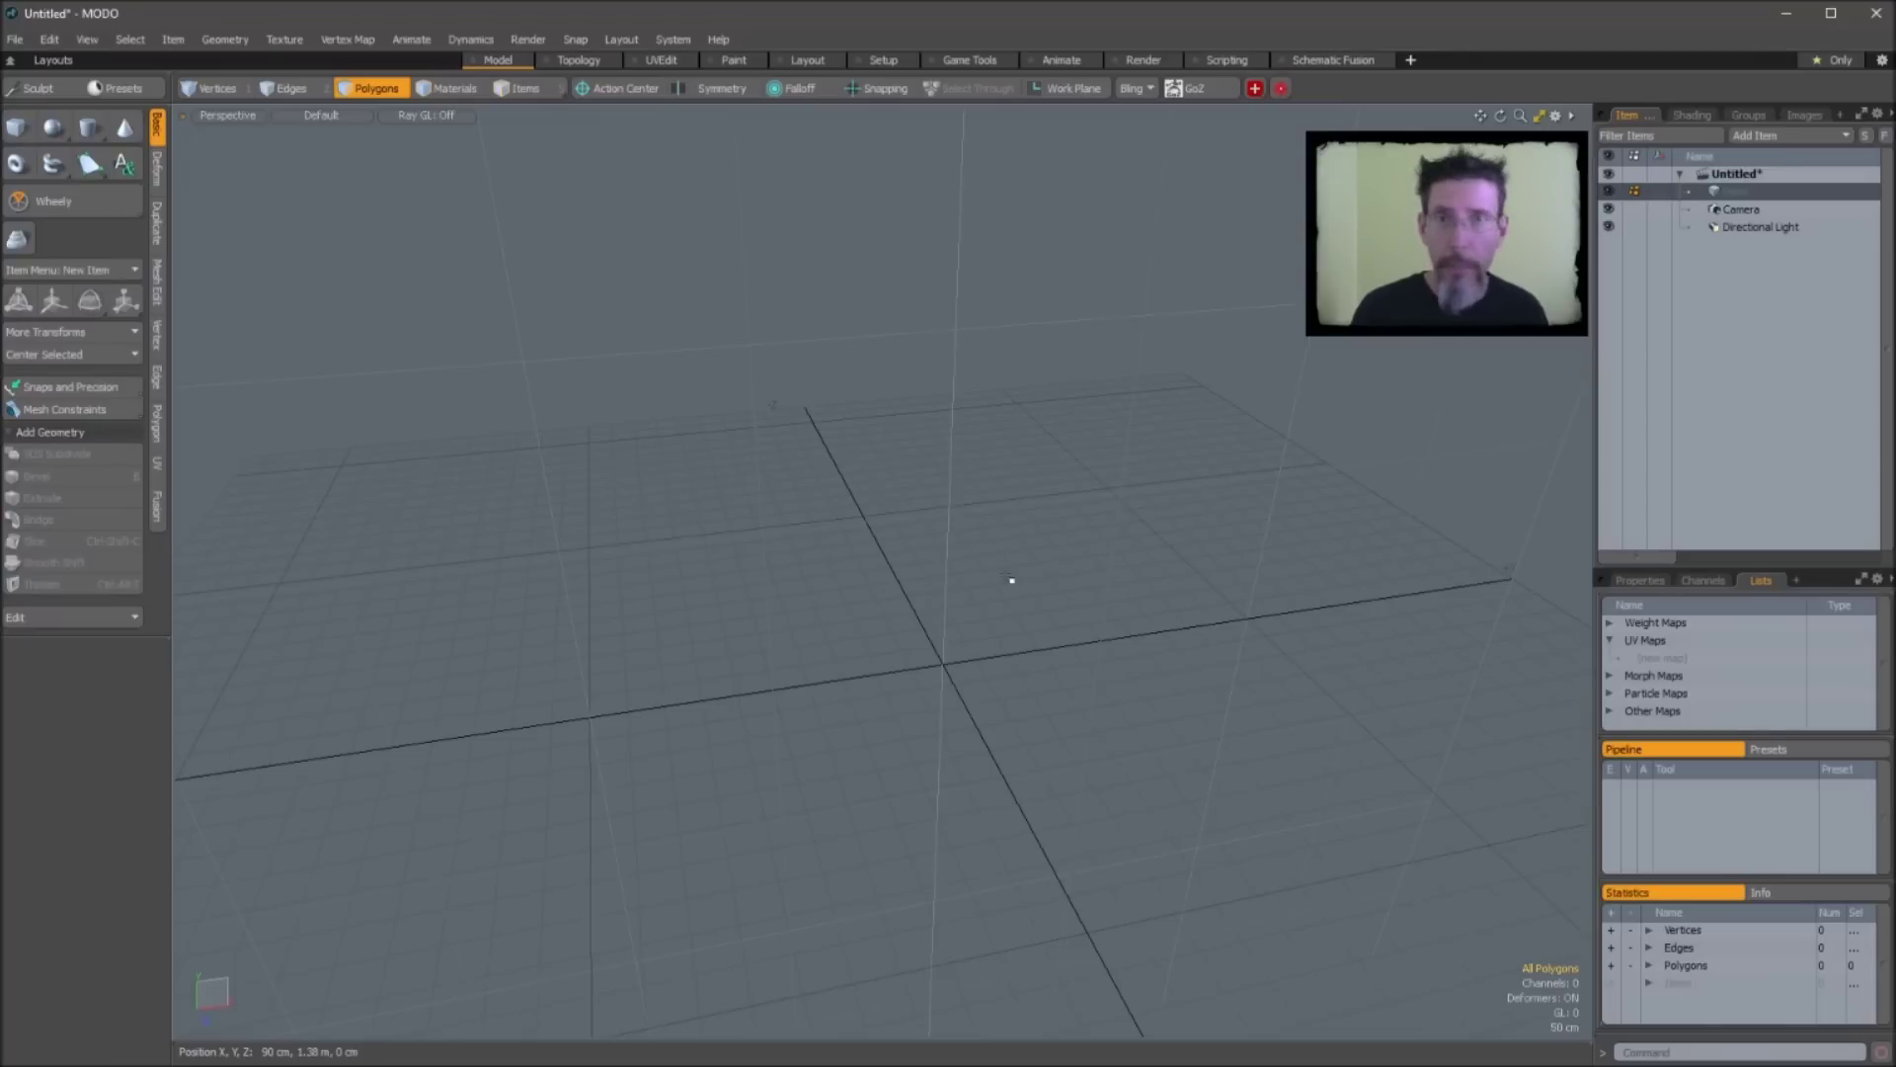
Create a spiraloid on the ground plane near the origin with a first radius of about 6.49 m
alt+drag(1012, 581, 1066, 645)
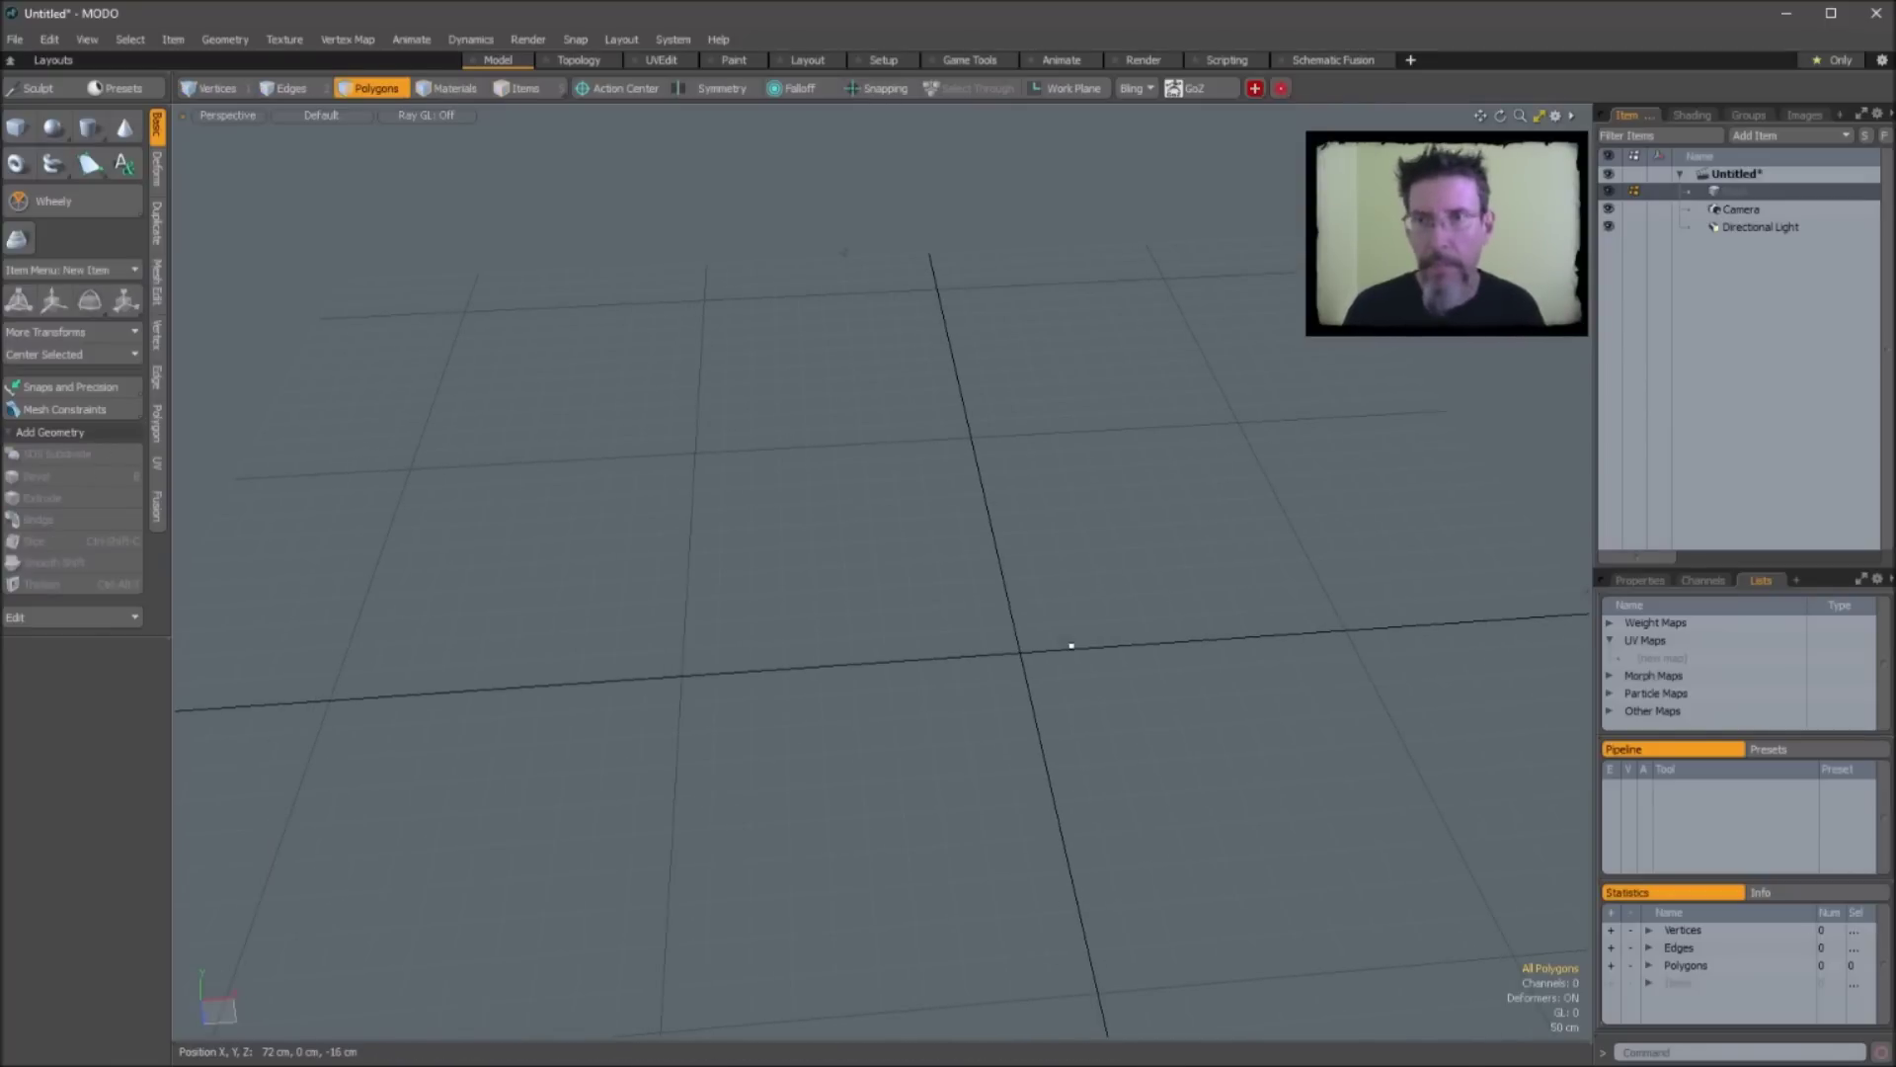
alt+drag(1071, 646, 1032, 567)
alt+drag(789, 411, 820, 435)
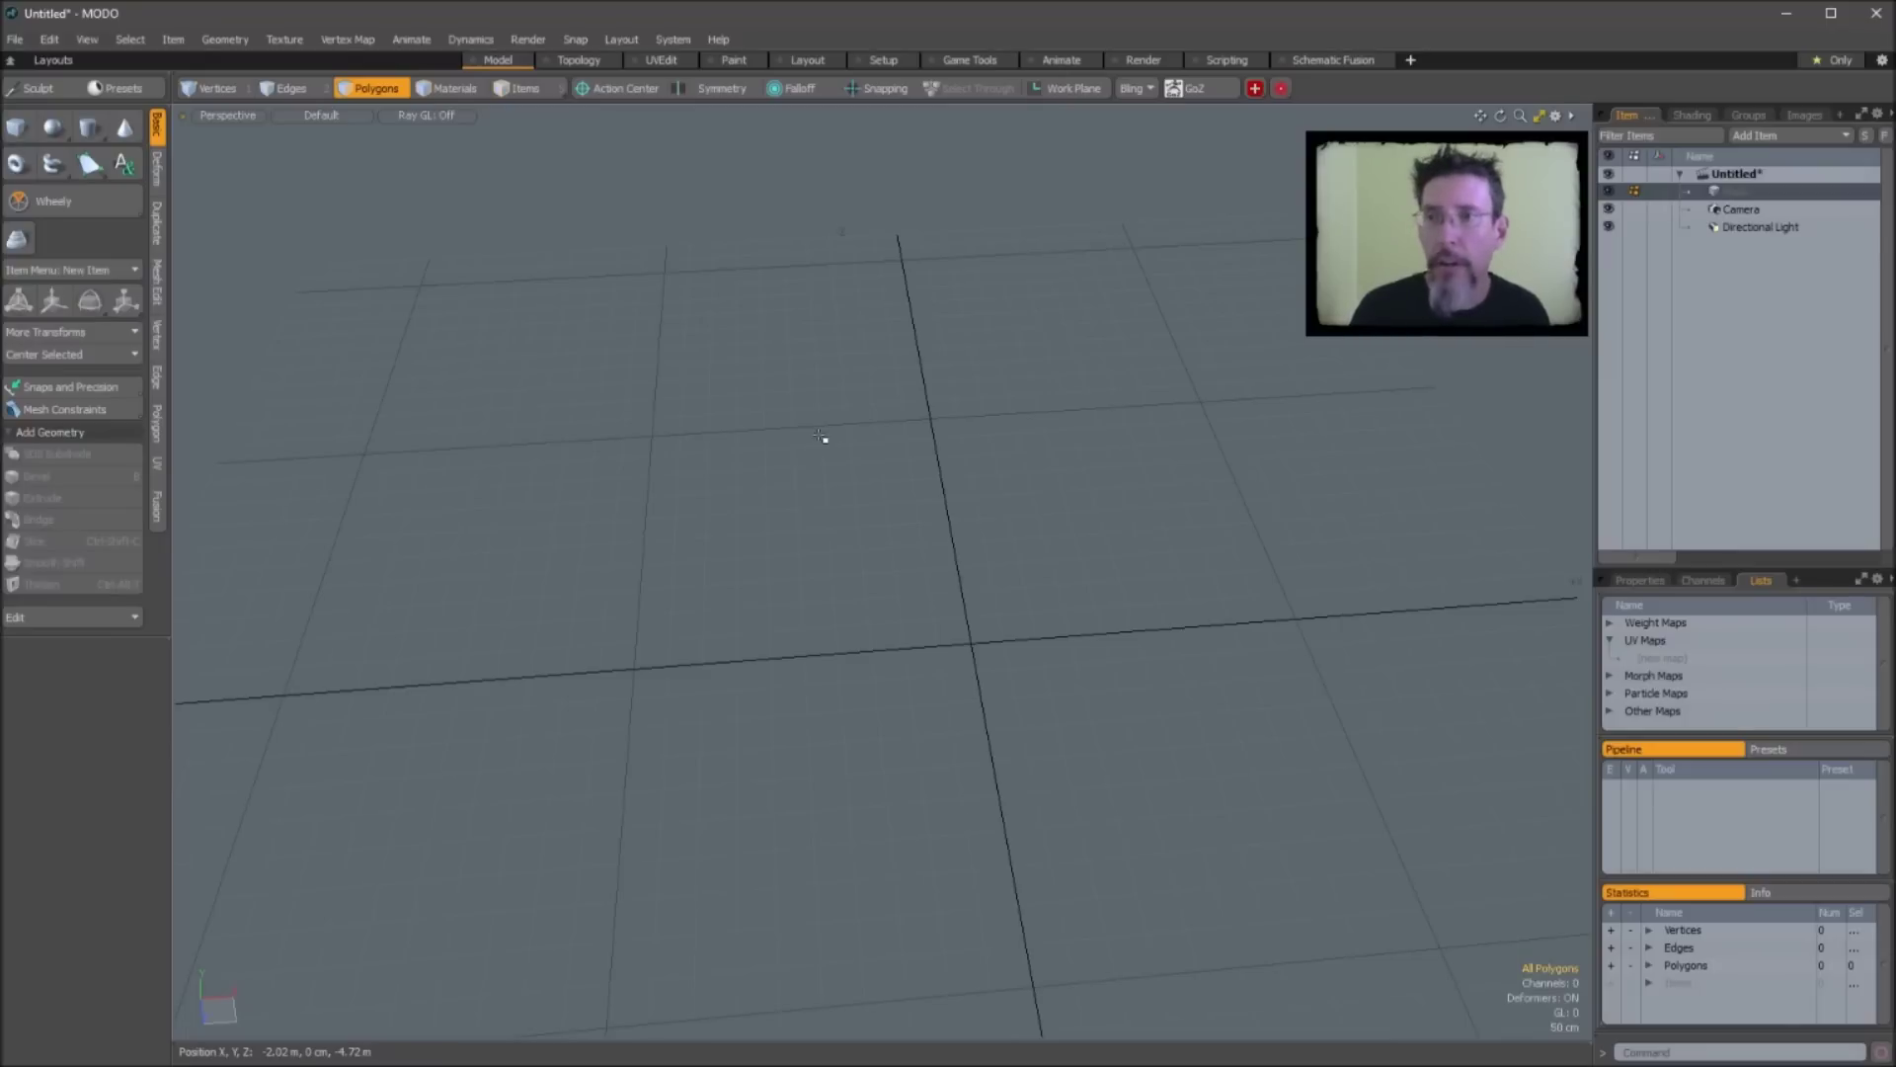
click(18, 240)
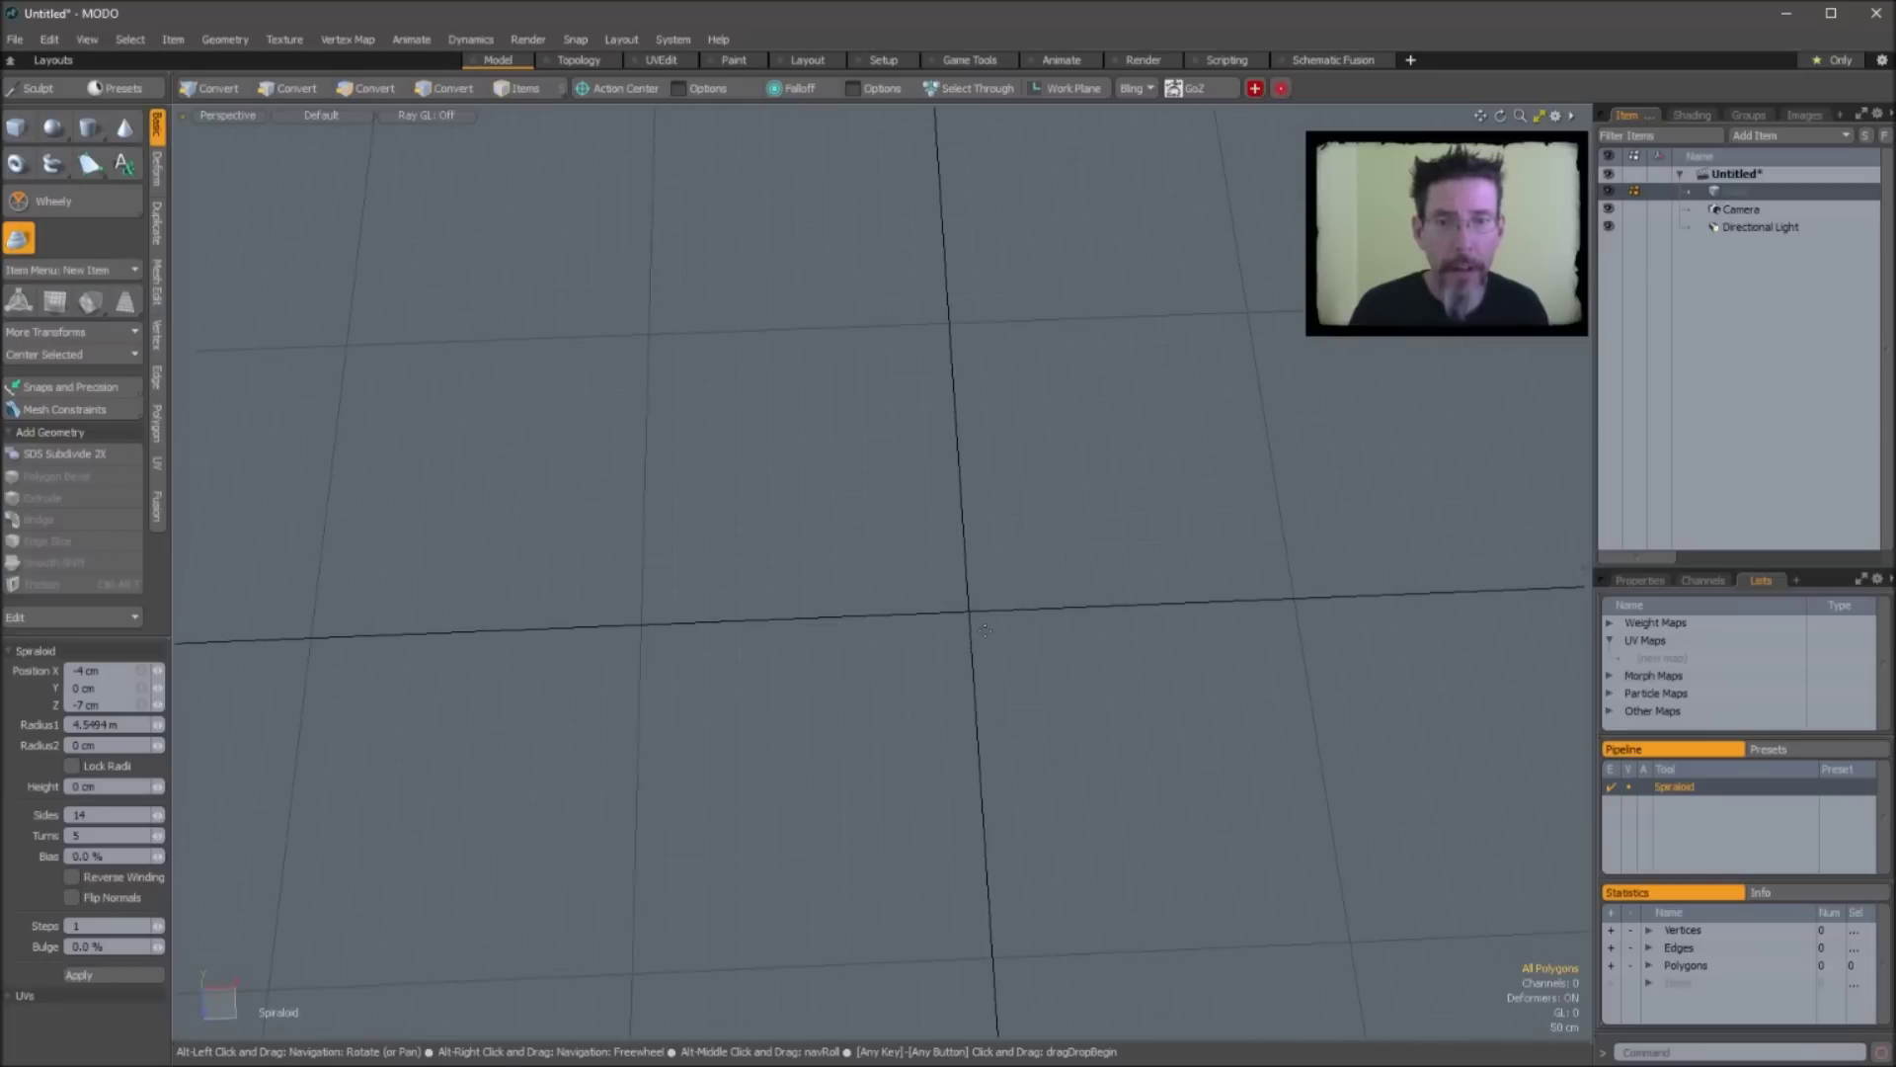
key(space)
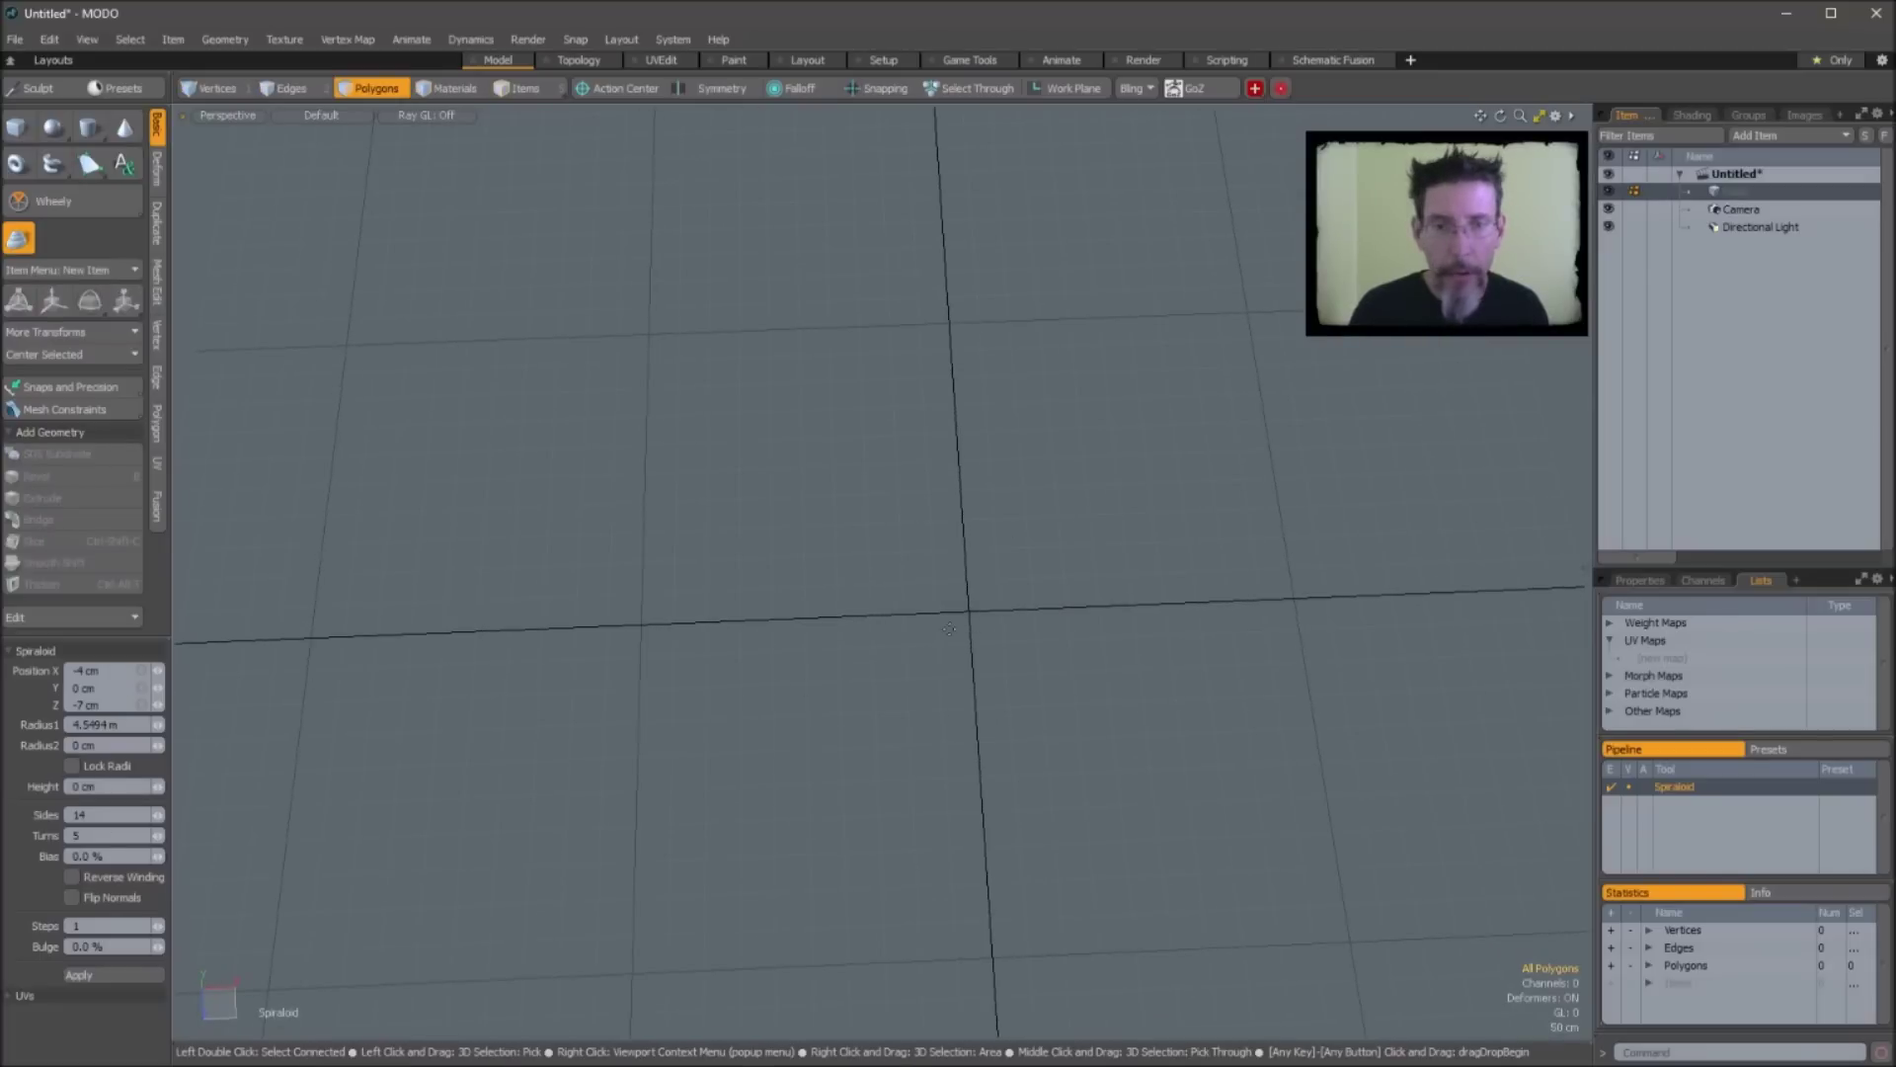
ctrl+drag(970, 615, 1333, 858)
alt+drag(1096, 642, 999, 650)
alt+drag(999, 650, 1097, 659)
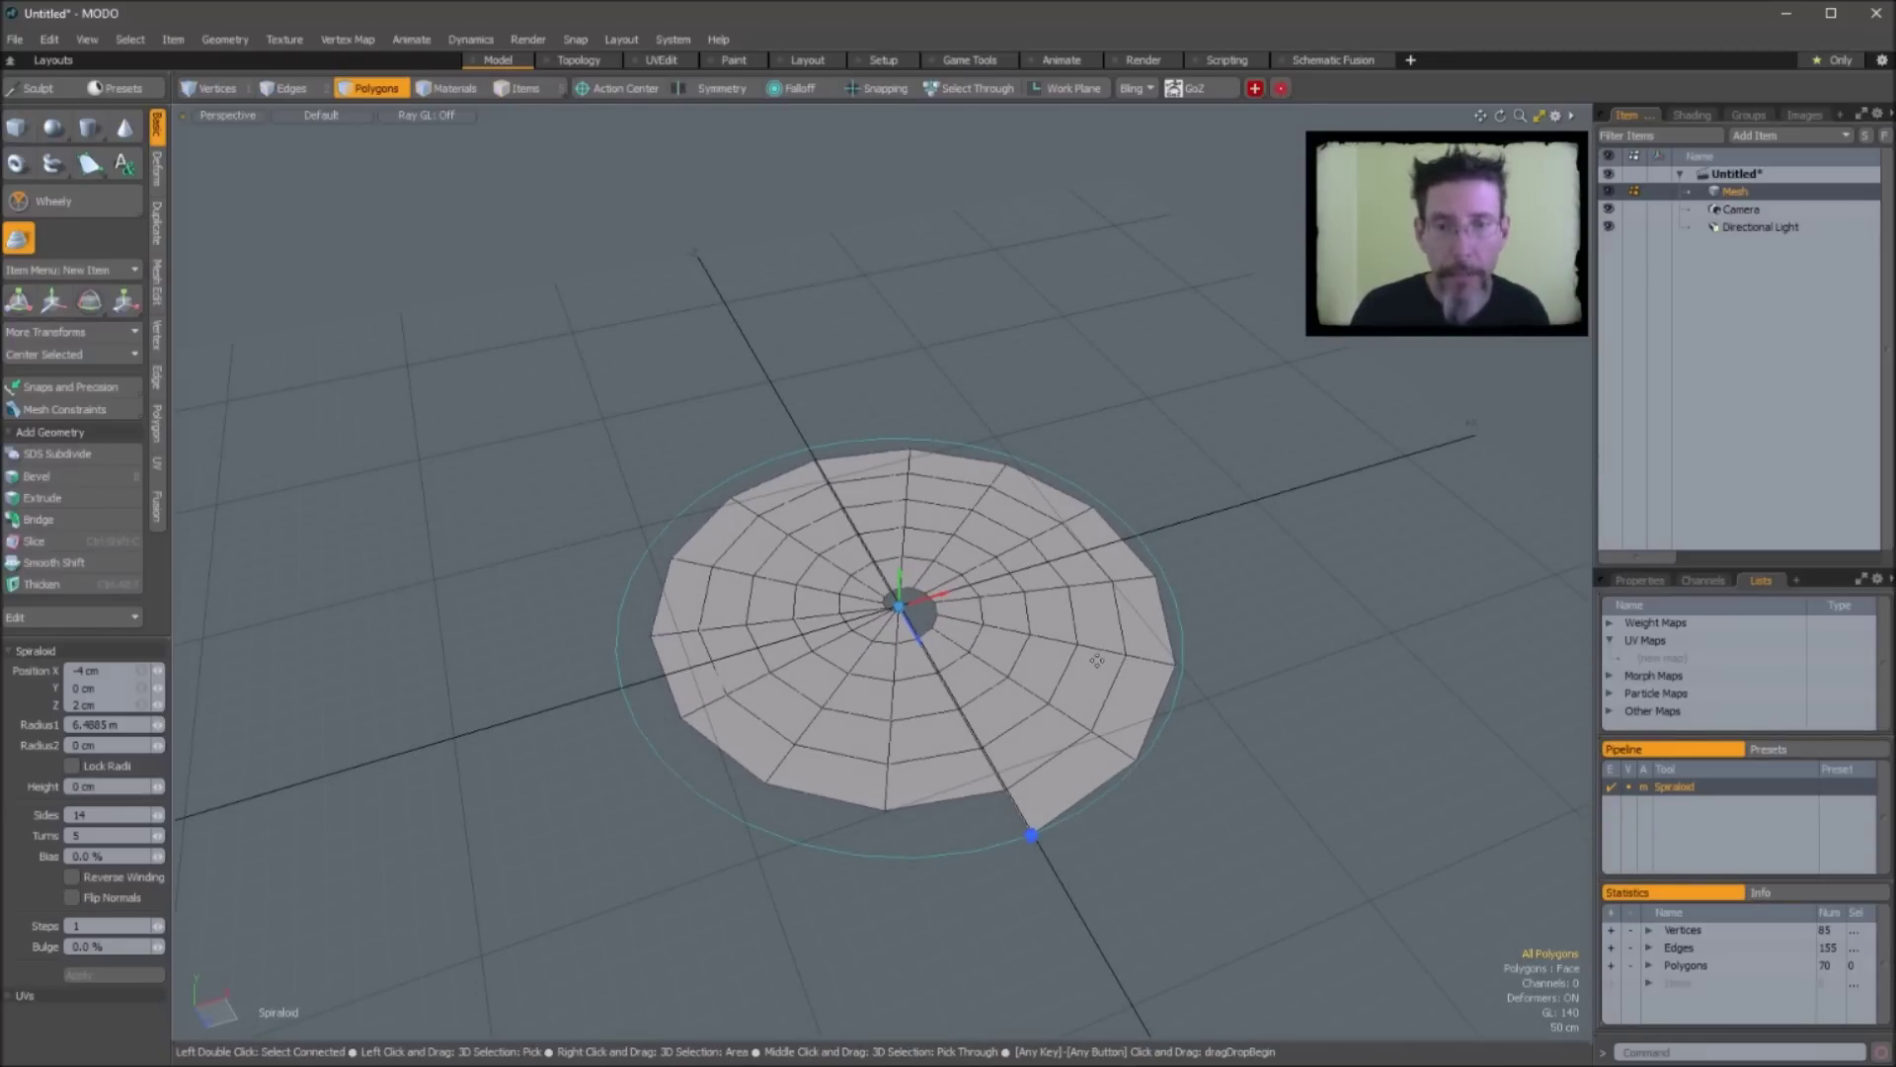
alt+drag(1261, 526, 1202, 459)
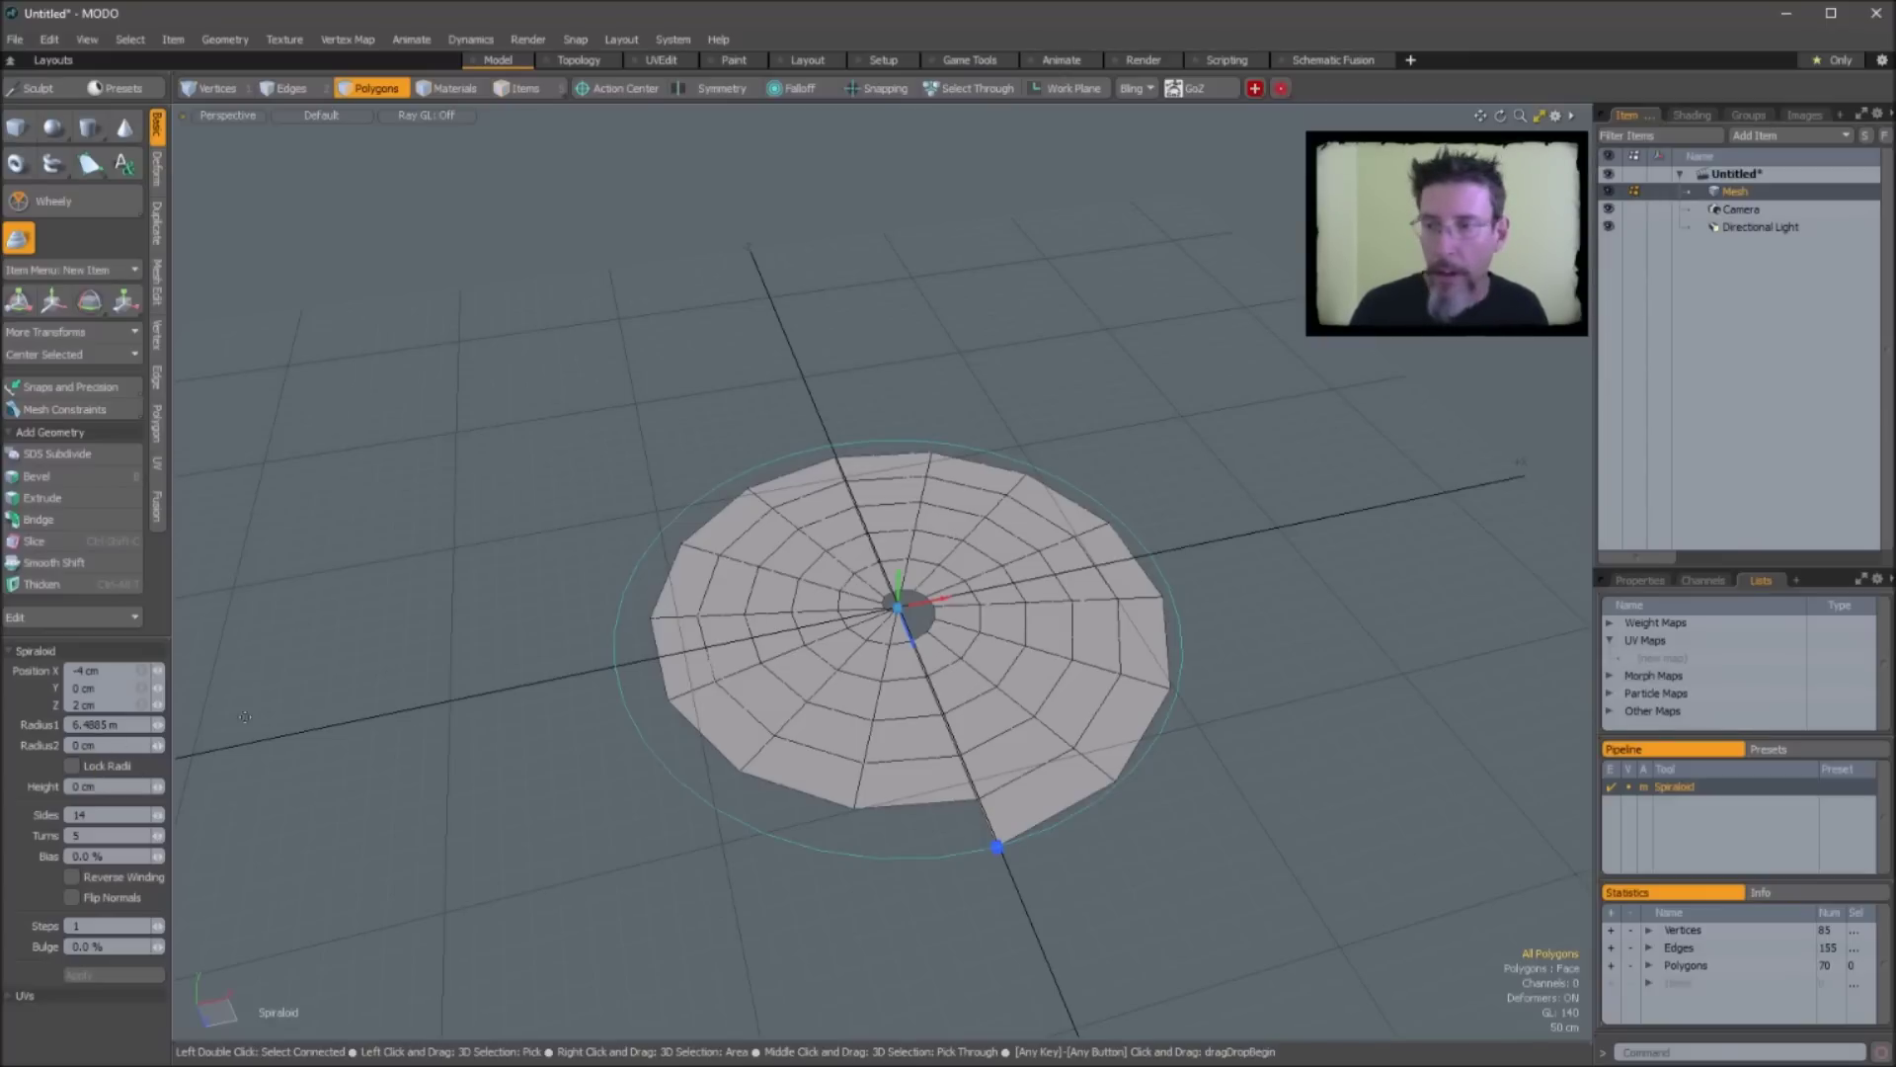
Set the spiraloid's height to 1 m
click(99, 786)
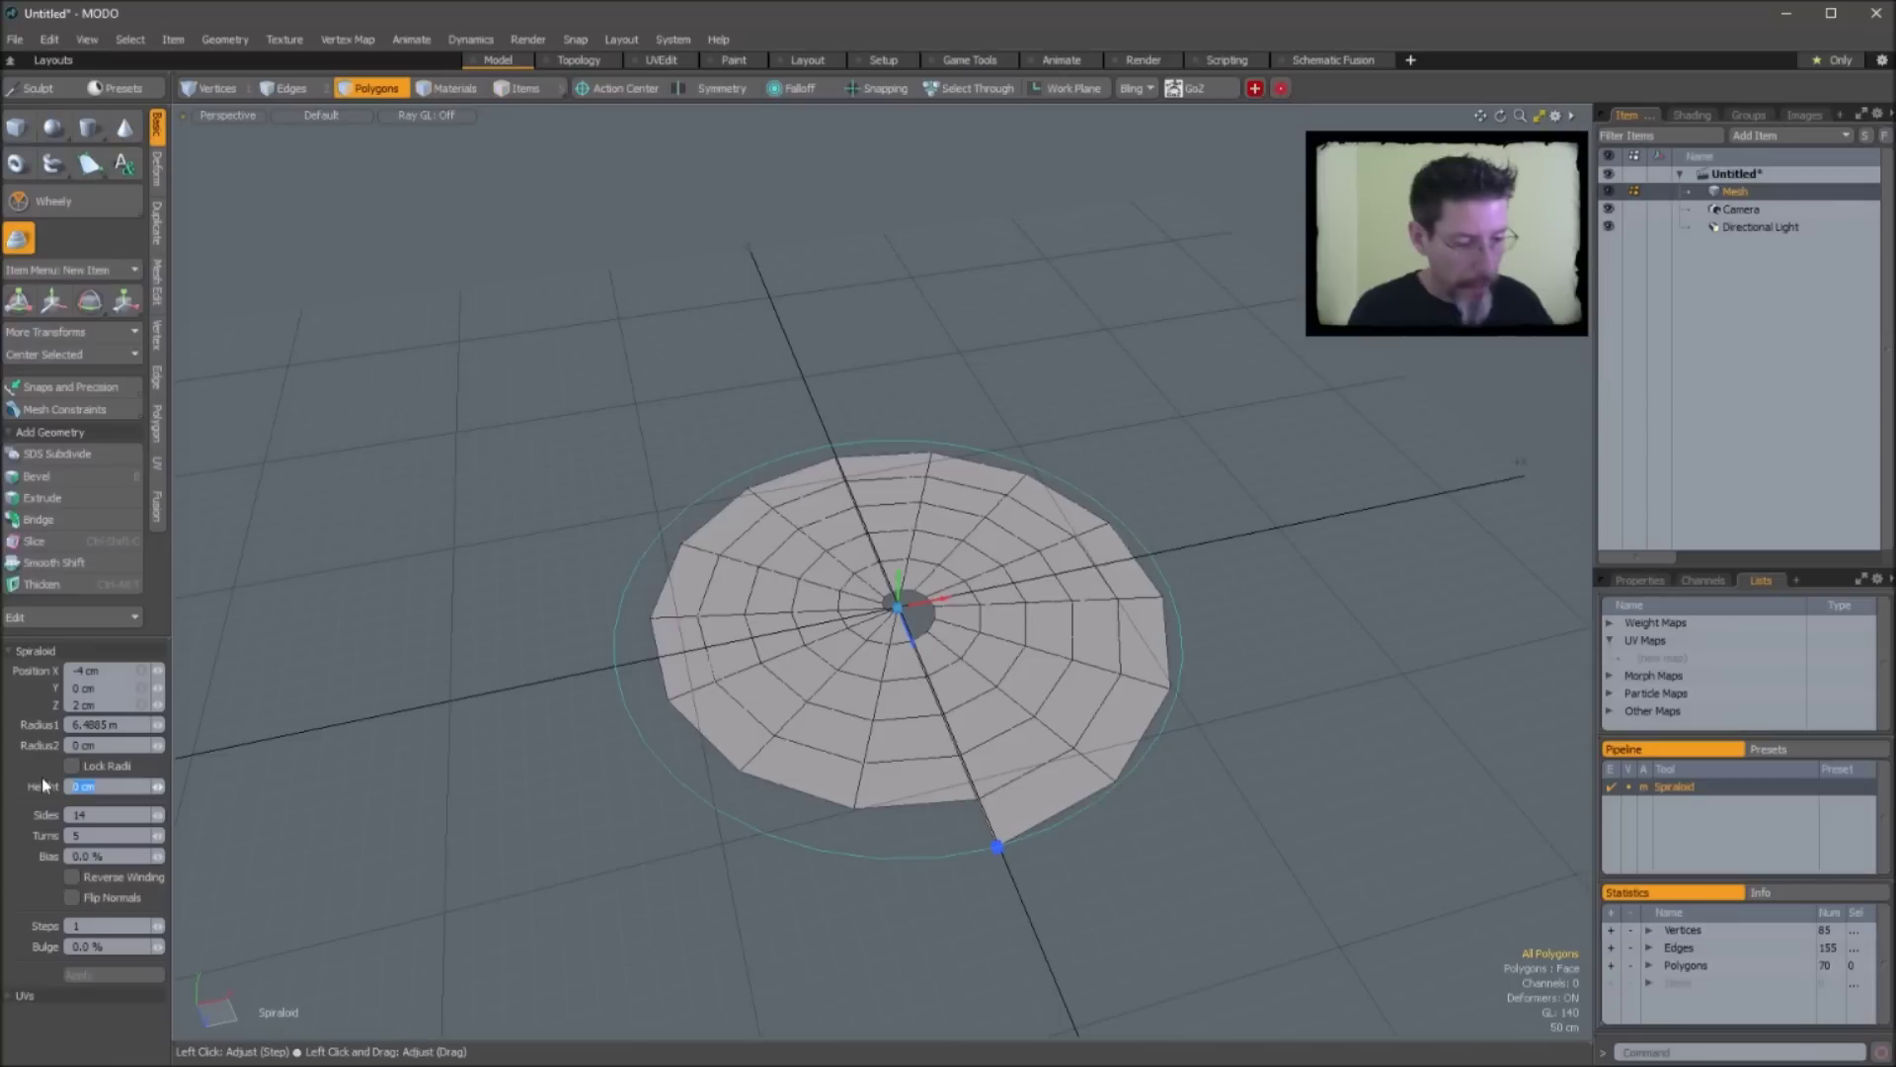
text(1)
key(Return)
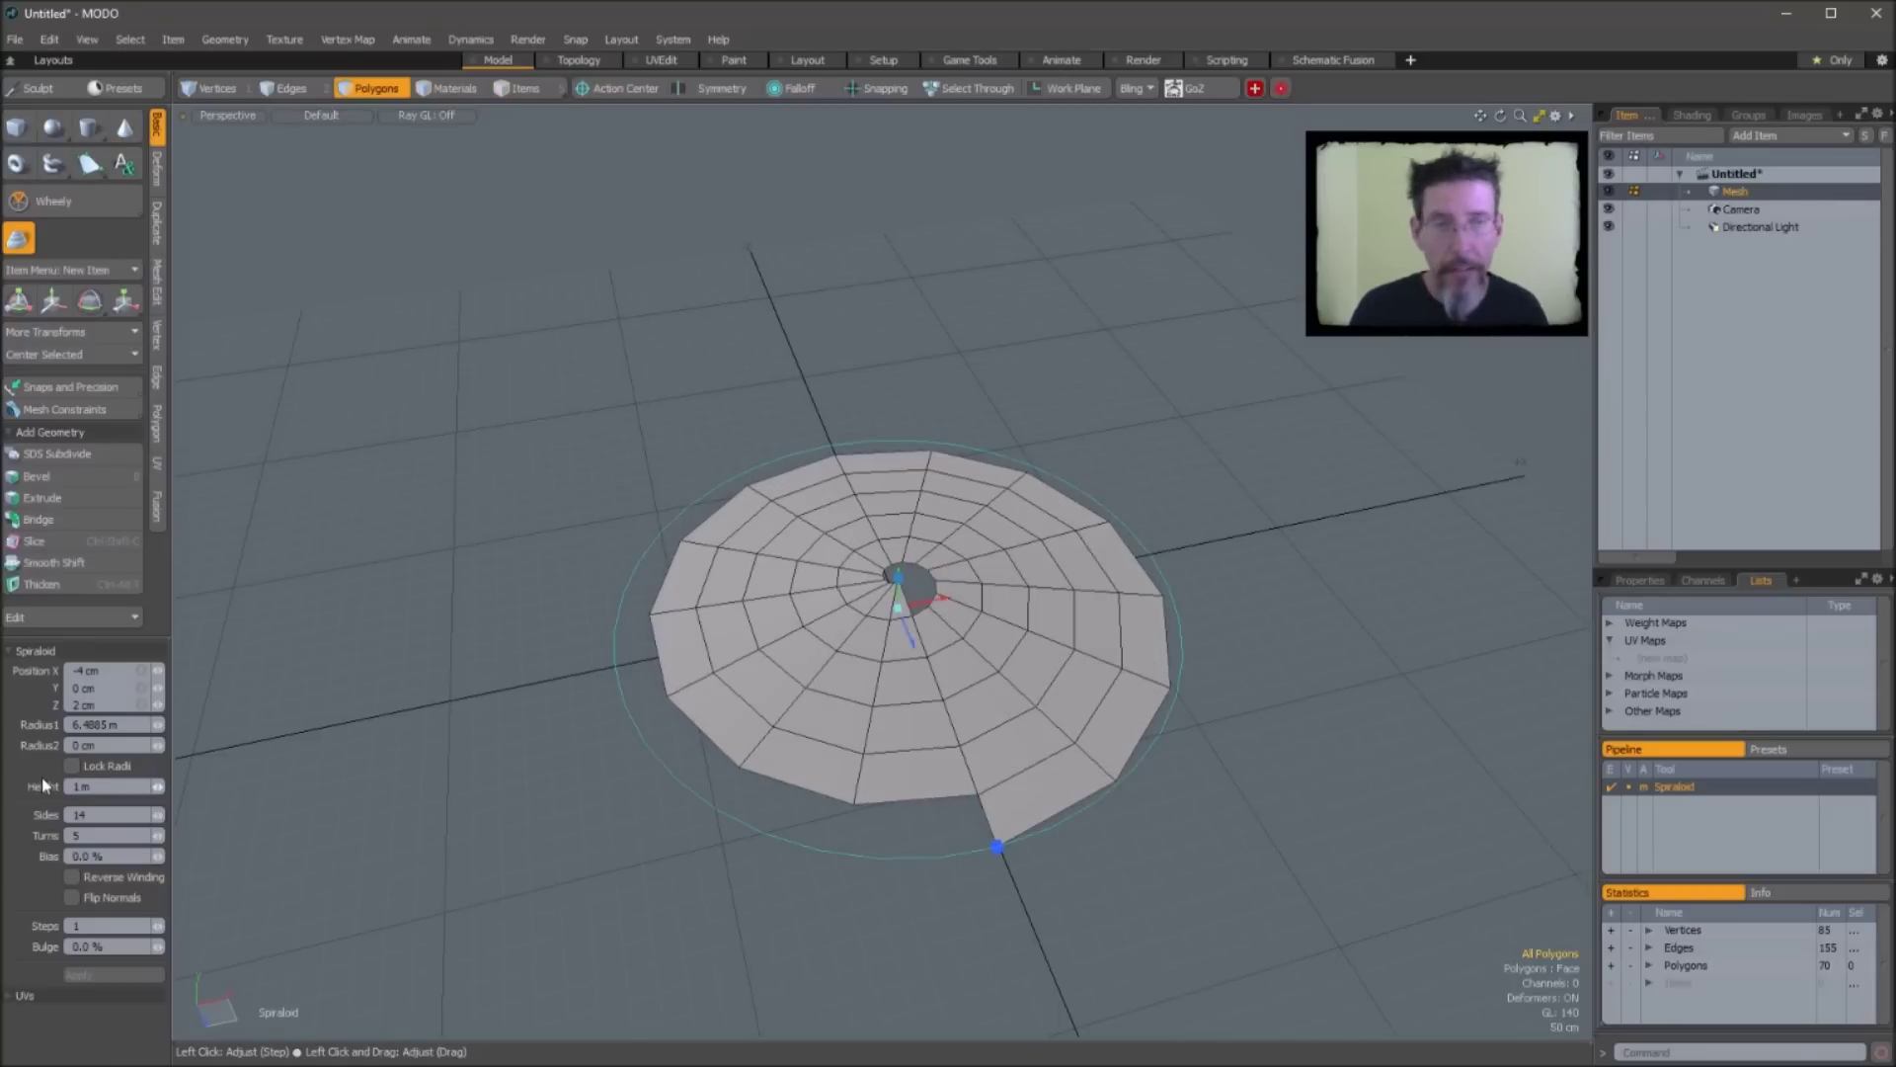
Set both radii of the spiraloid to 2 m
alt+drag(1053, 482, 1056, 412)
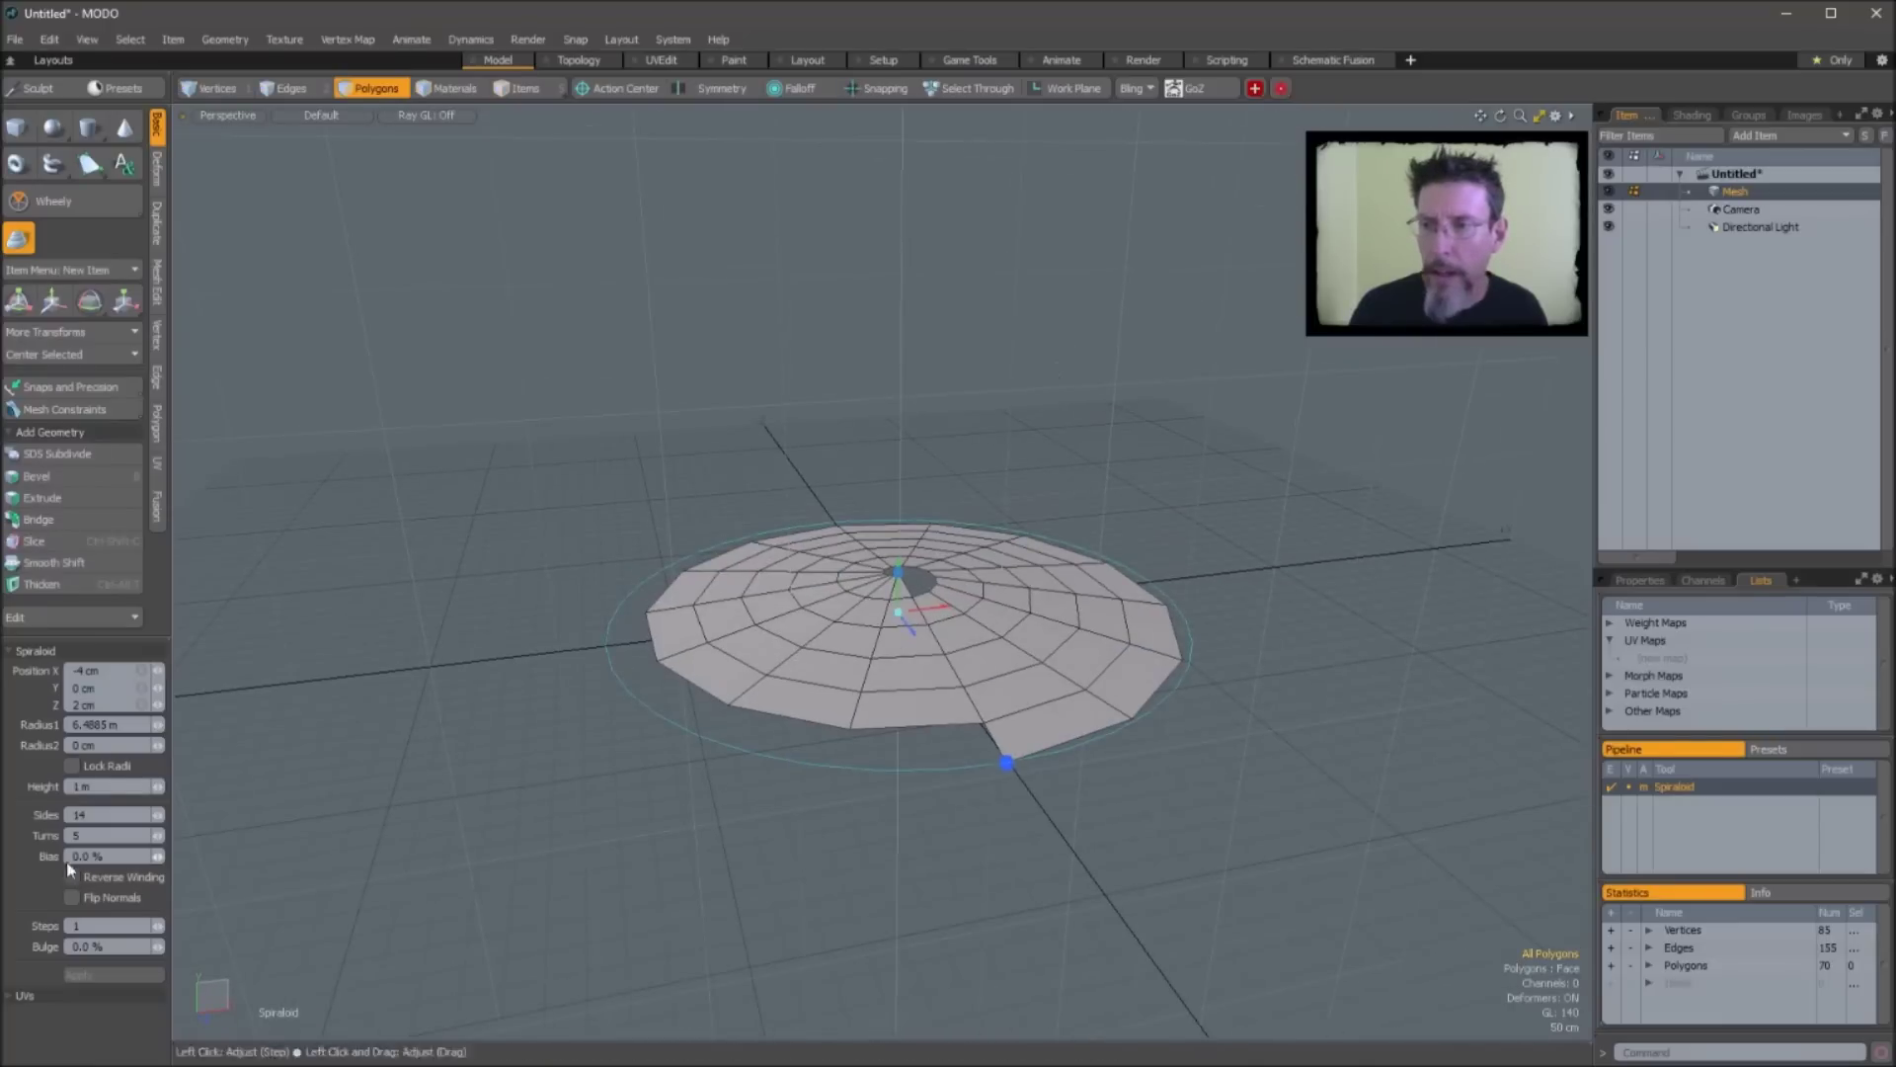
alt+drag(259, 547, 270, 595)
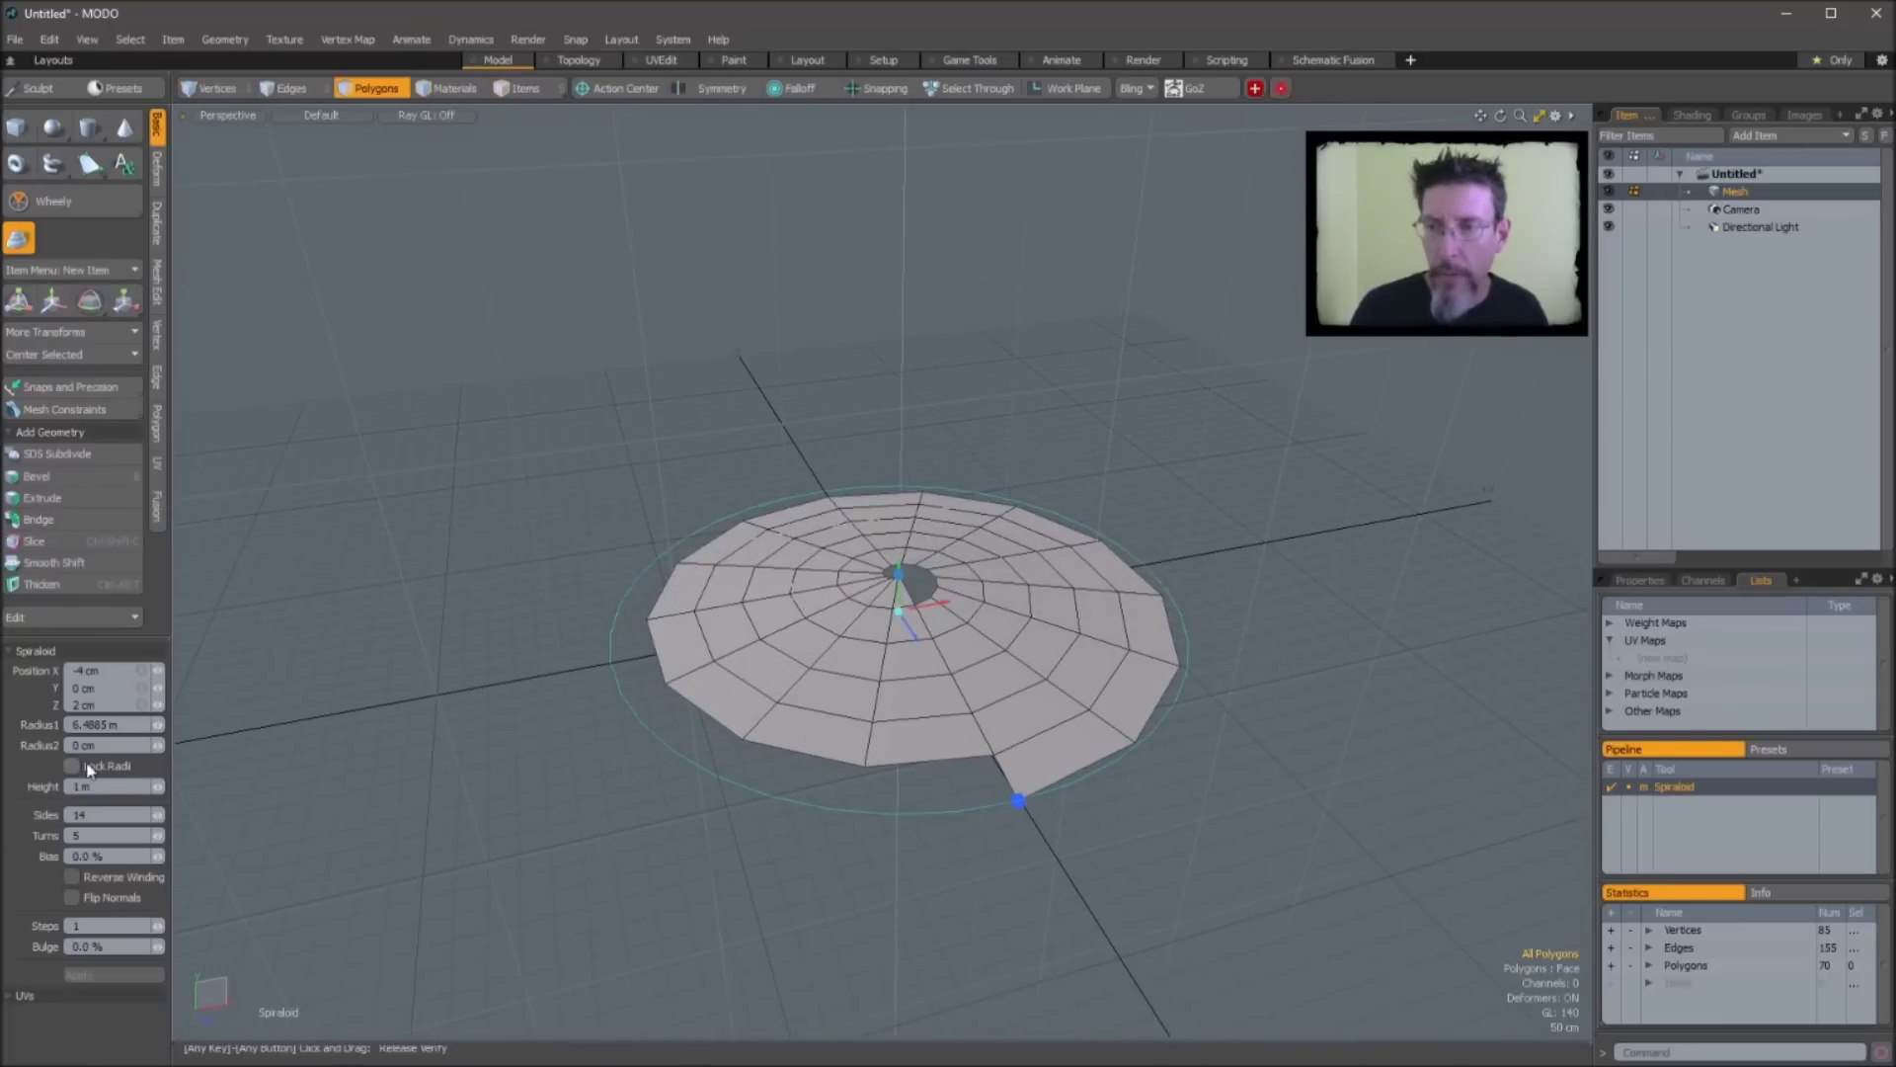
click(131, 721)
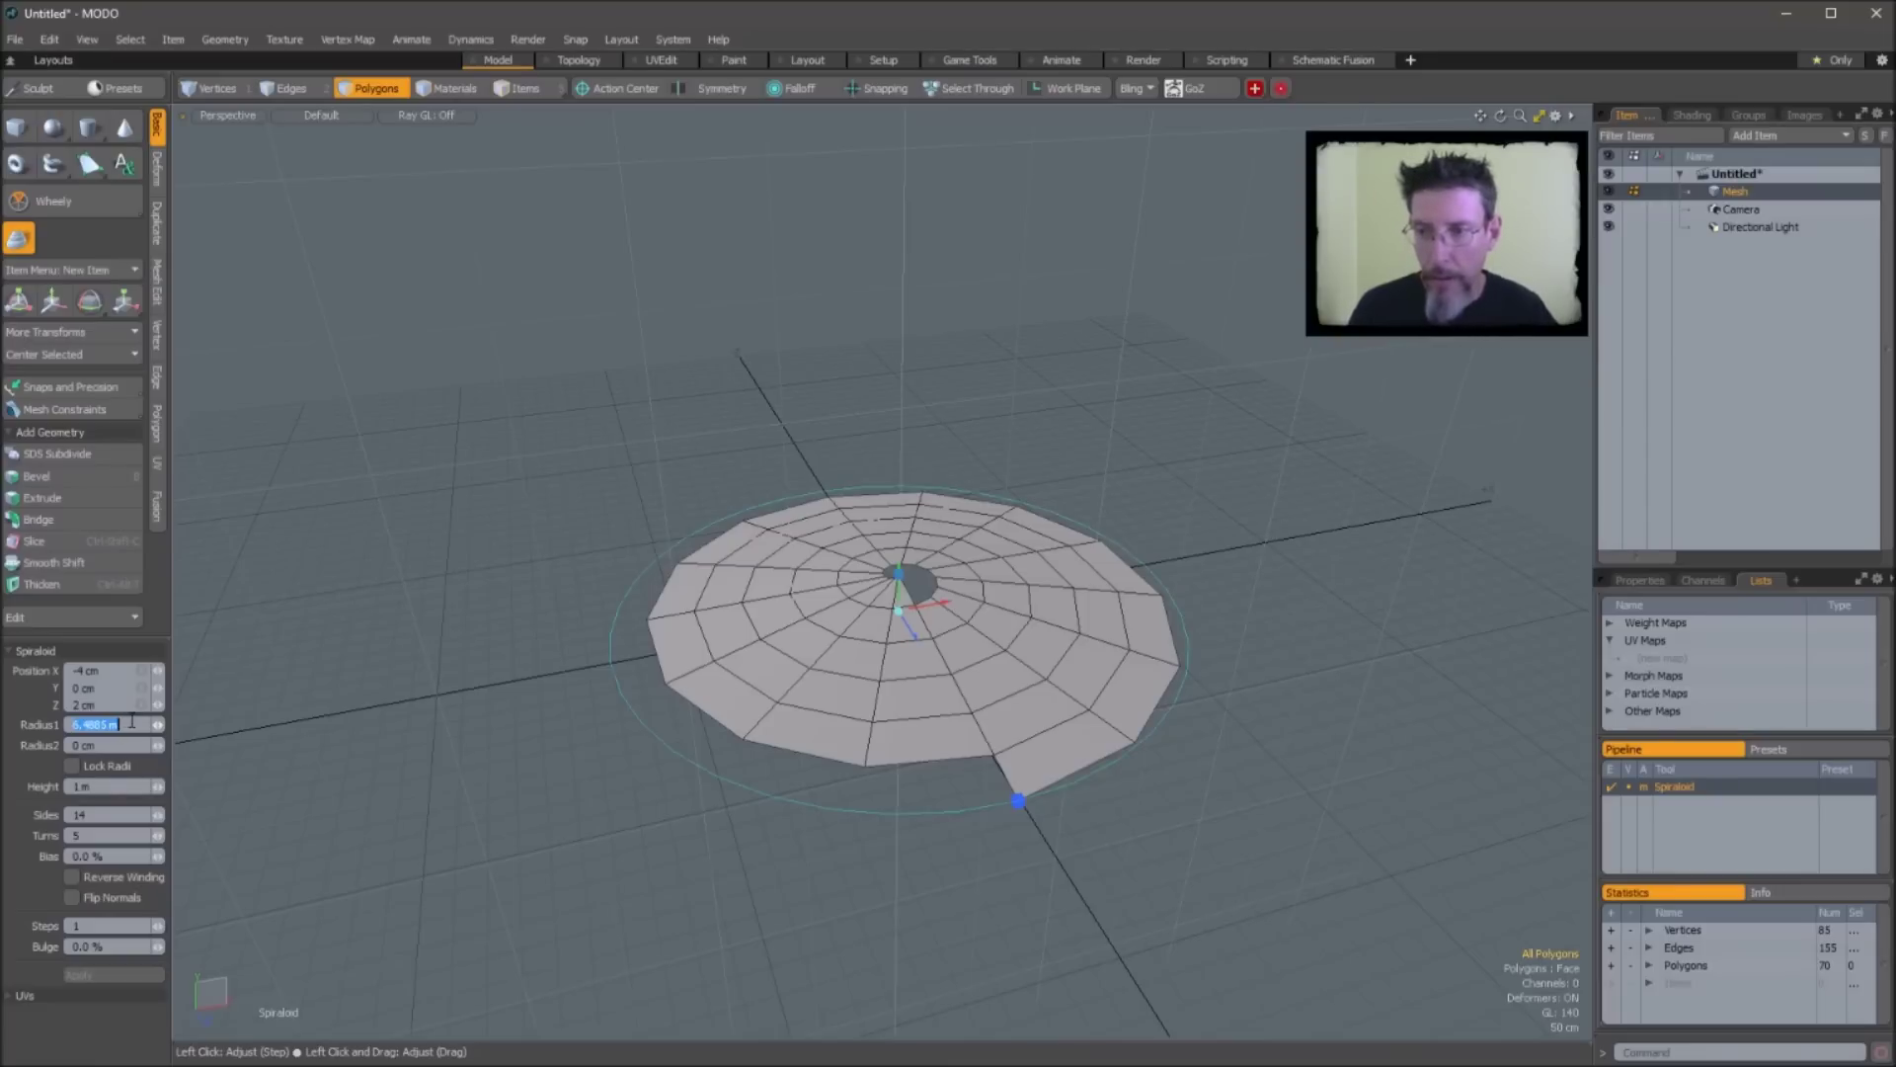
text(200)
key(Tab)
text(200)
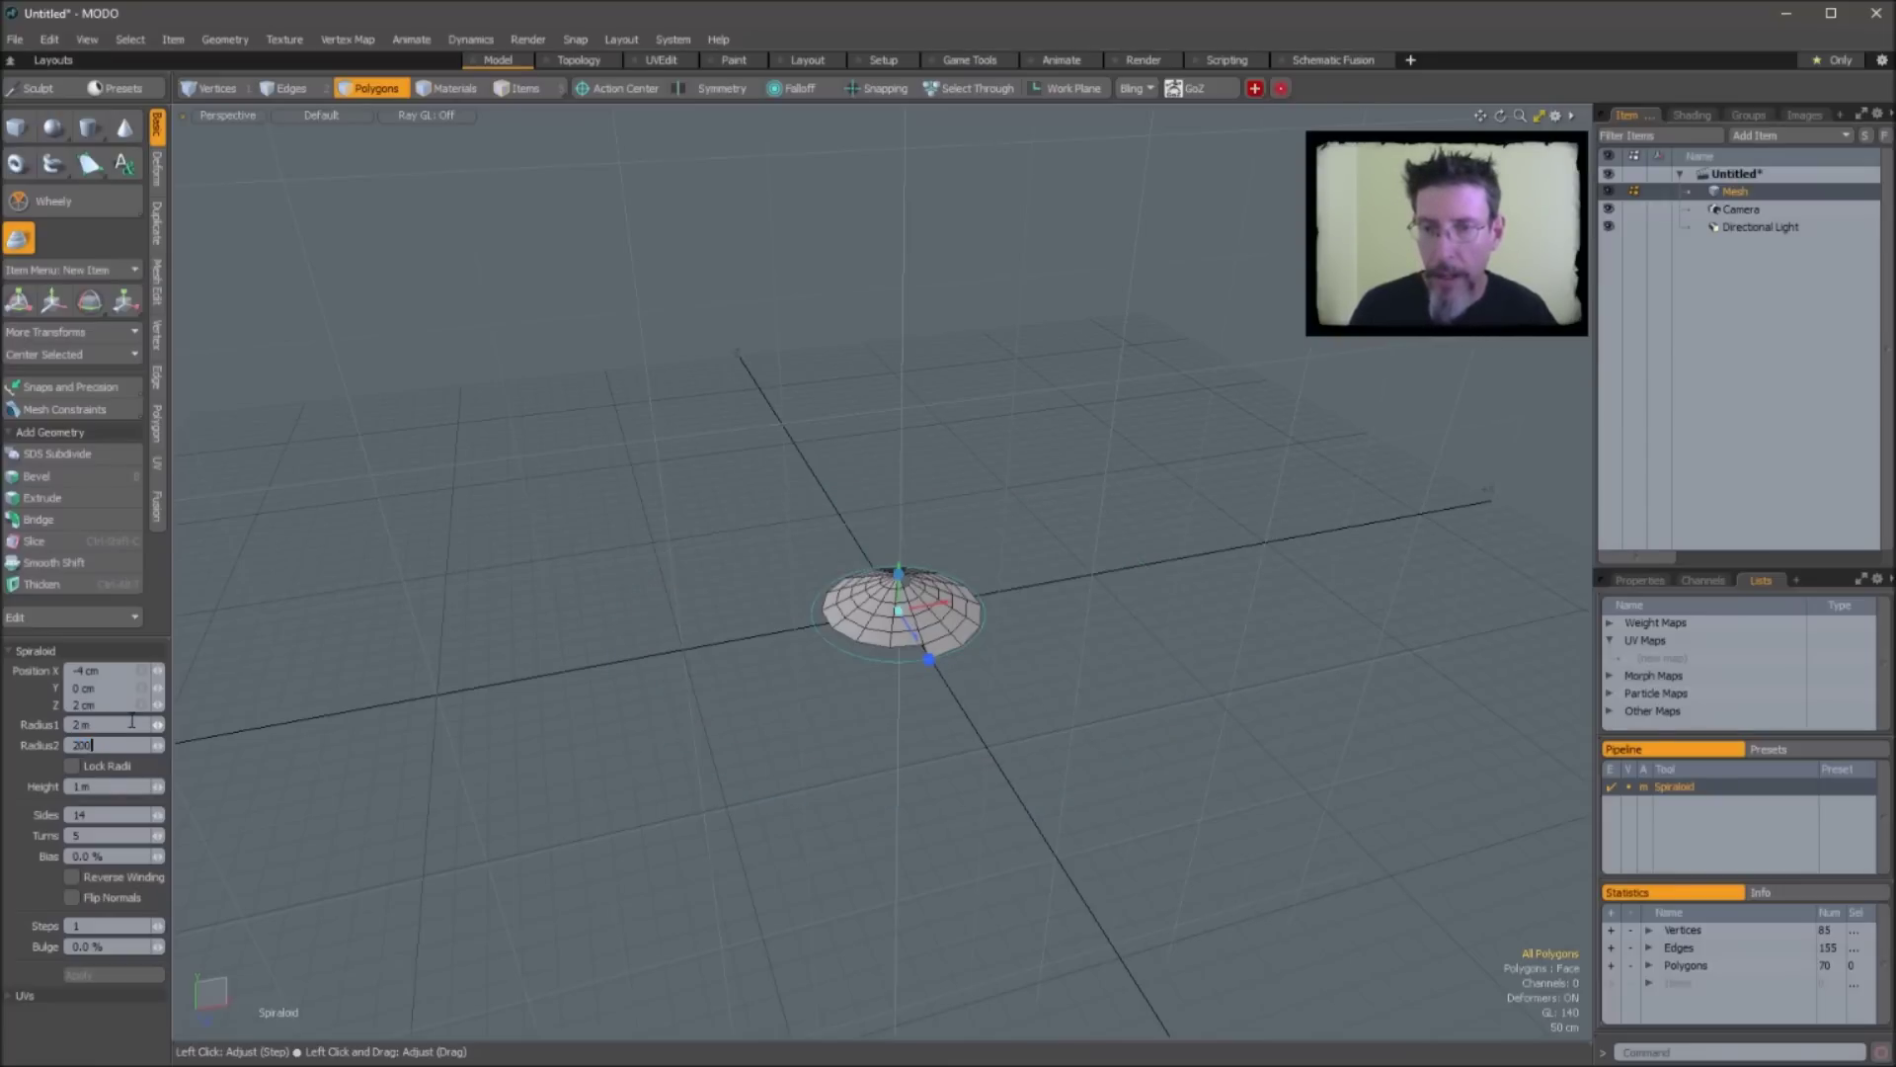
key(Tab)
Stretch the spiraloid upward to a height of about 4.24 m
ctrl+alt+drag(871, 579, 1069, 615)
alt+drag(1069, 614, 1029, 578)
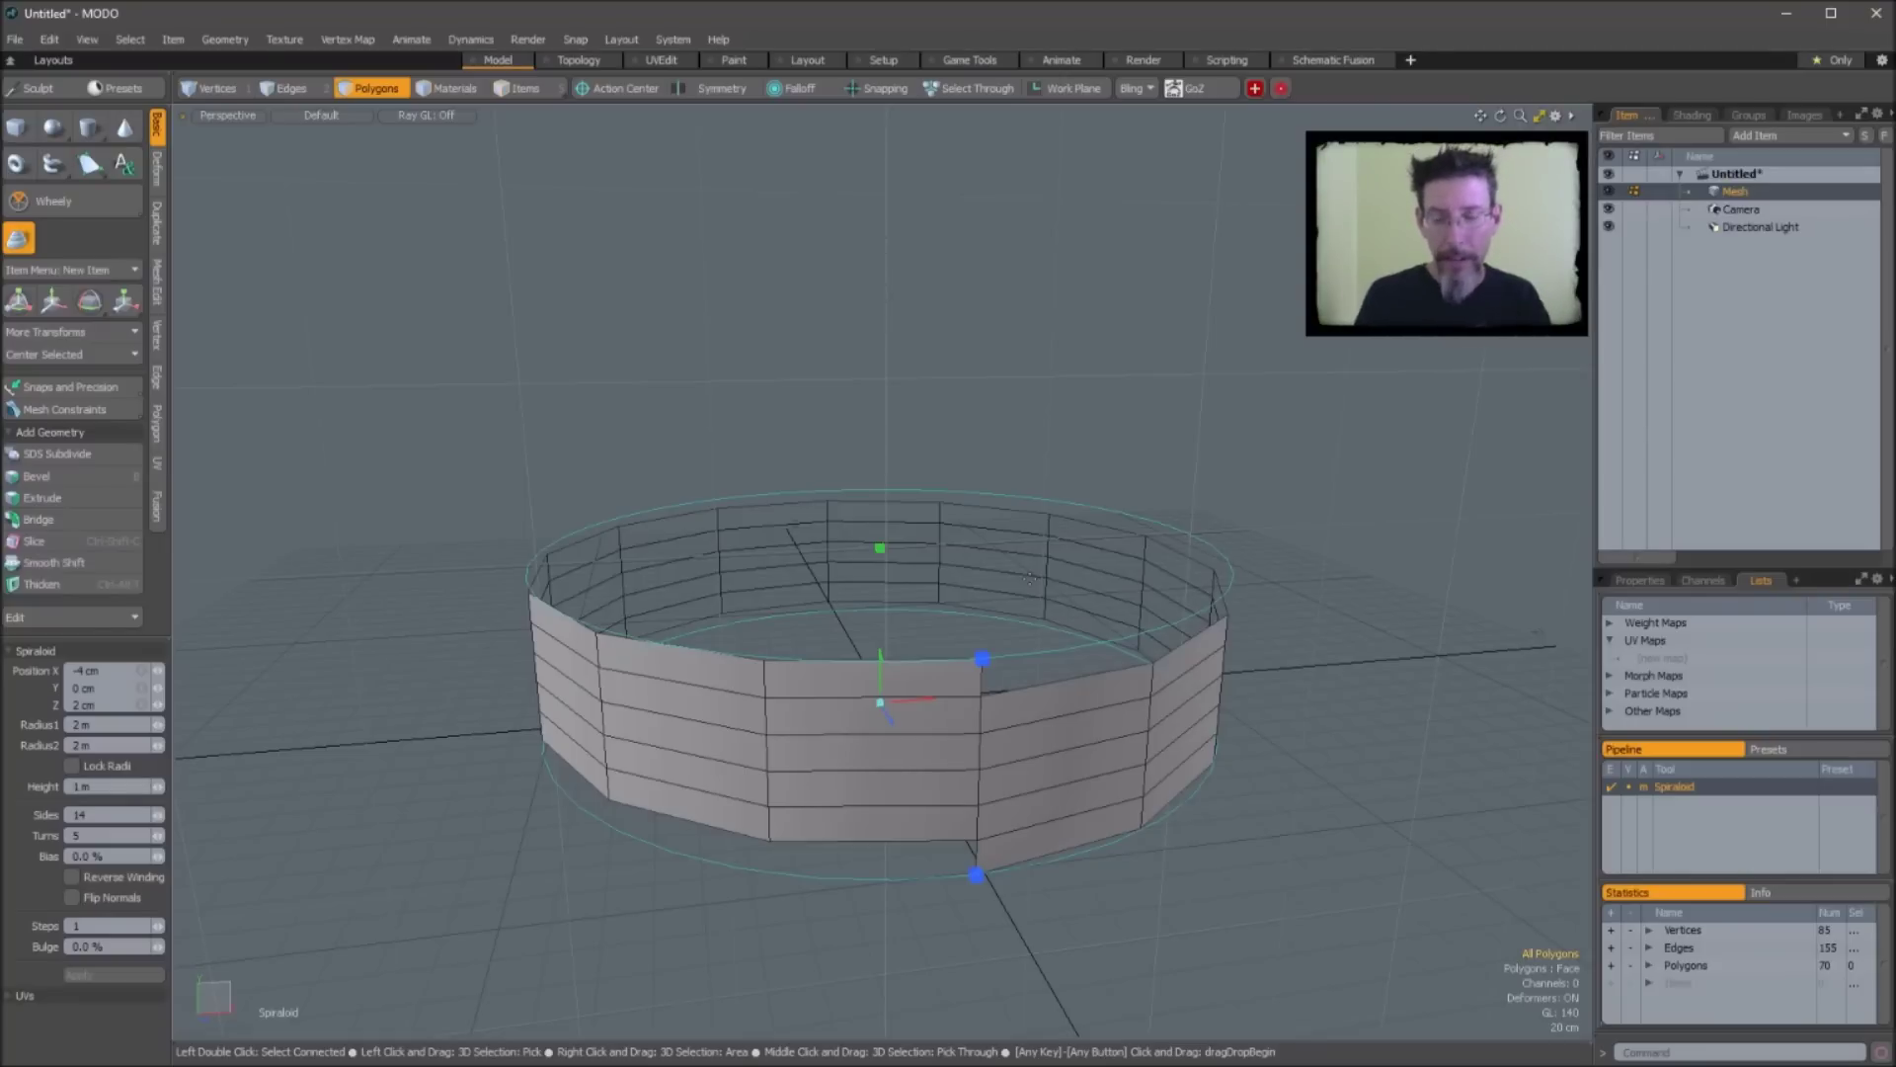
ctrl+alt+drag(1050, 553, 984, 550)
drag(910, 622, 963, 488)
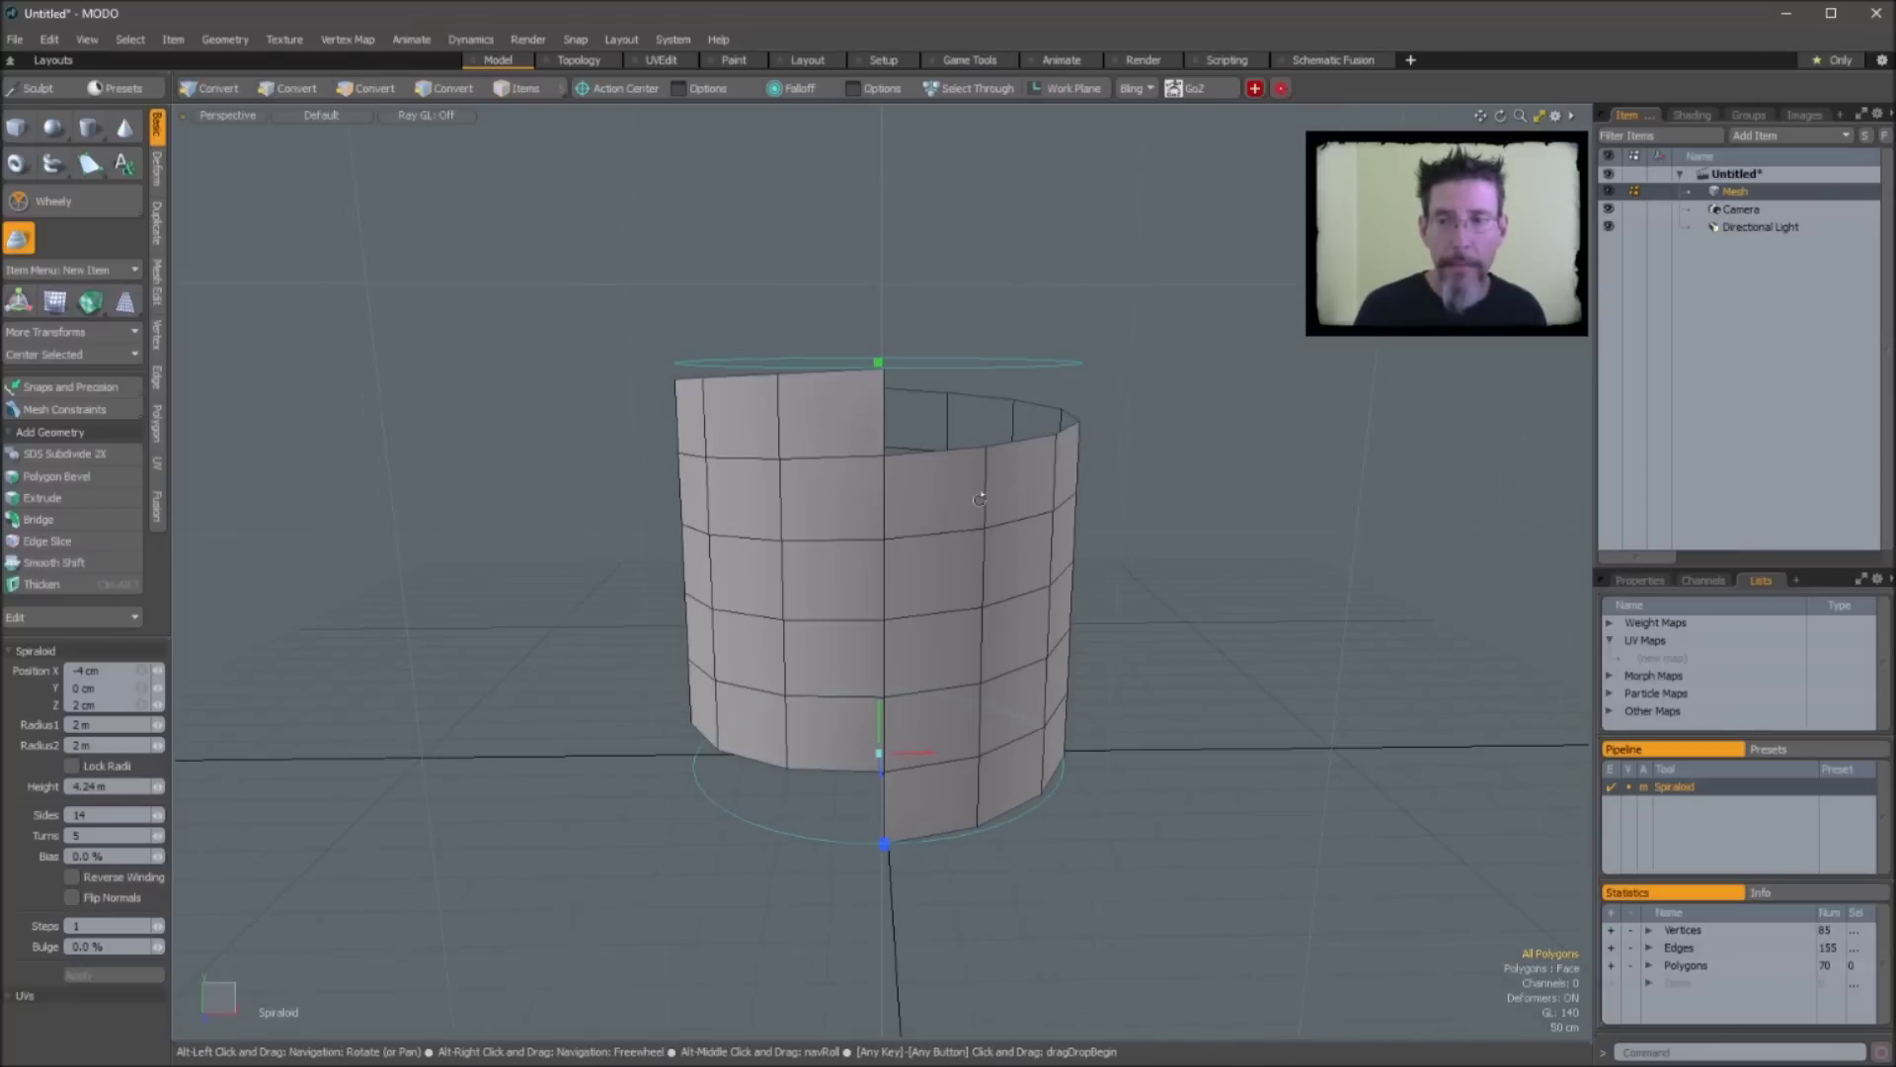
Reduce the spiraloid to 12 sides and finish creating it
click(156, 819)
click(156, 818)
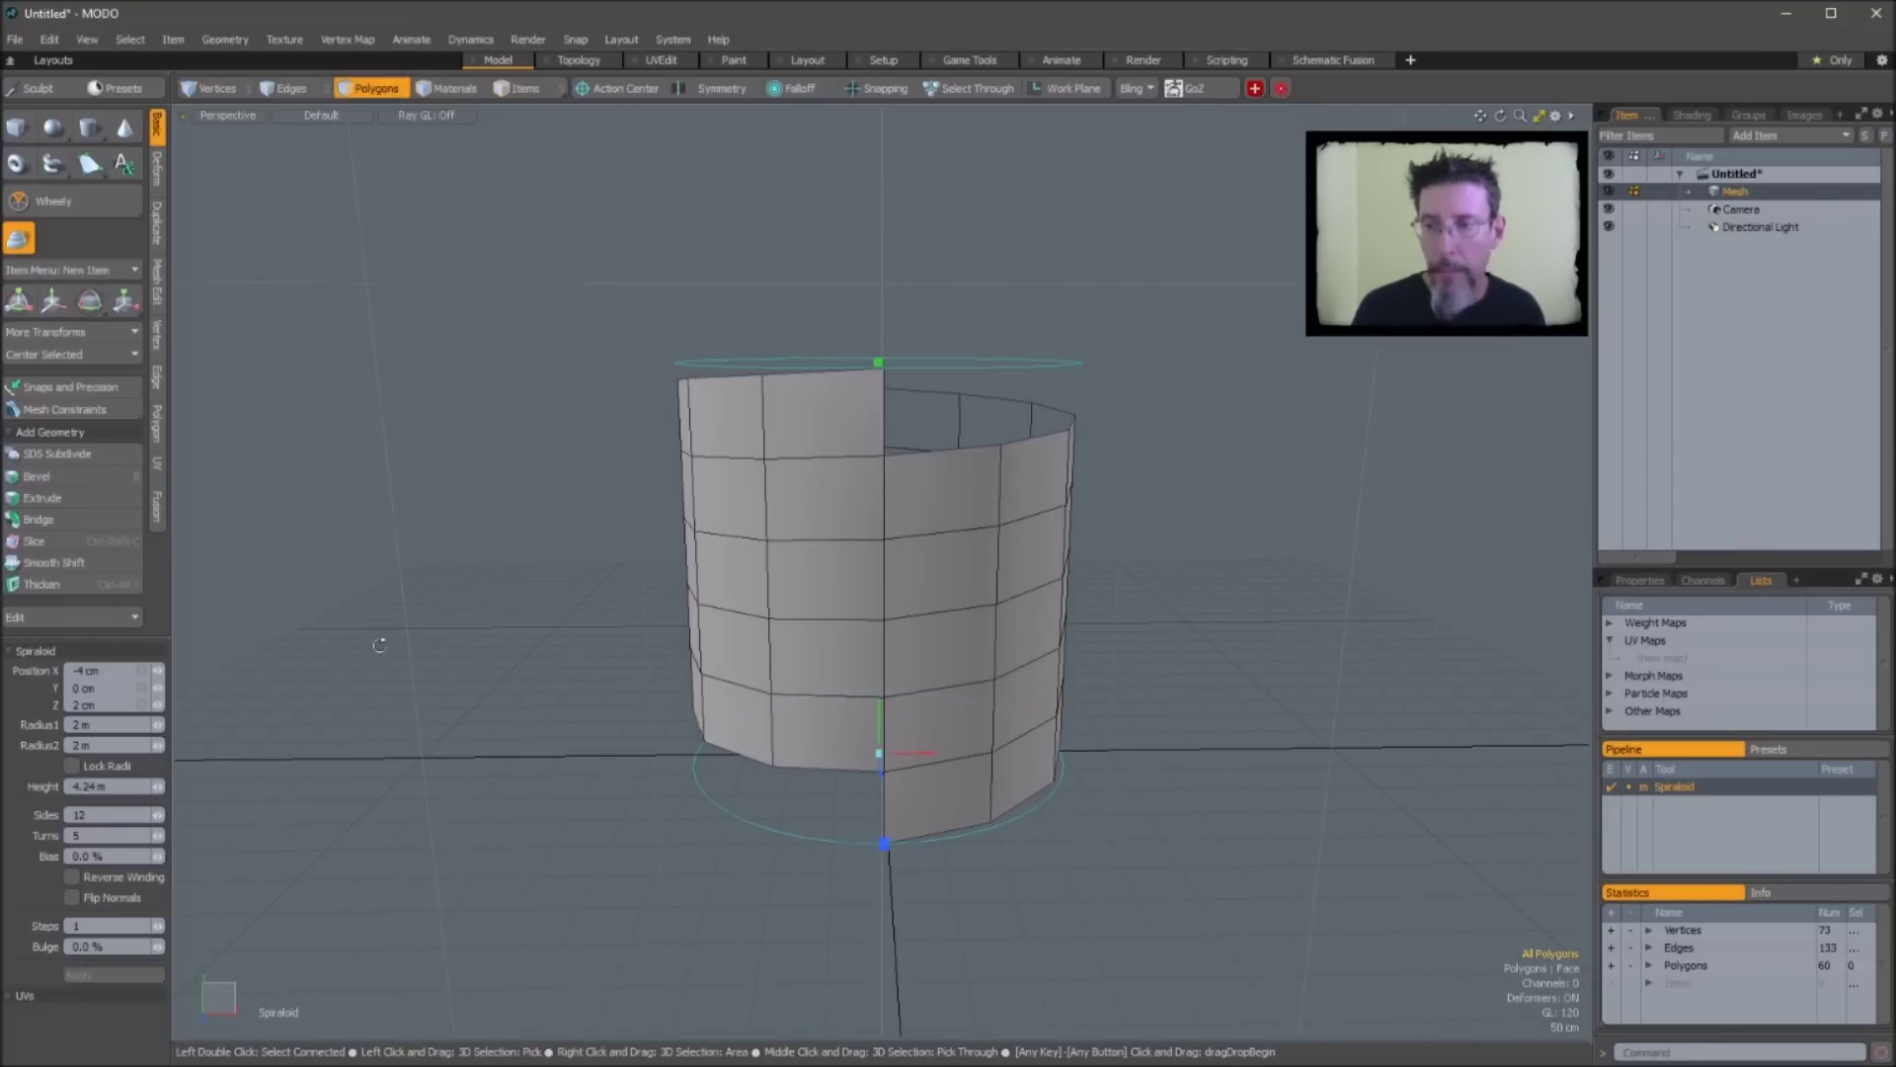
alt+drag(381, 647, 395, 656)
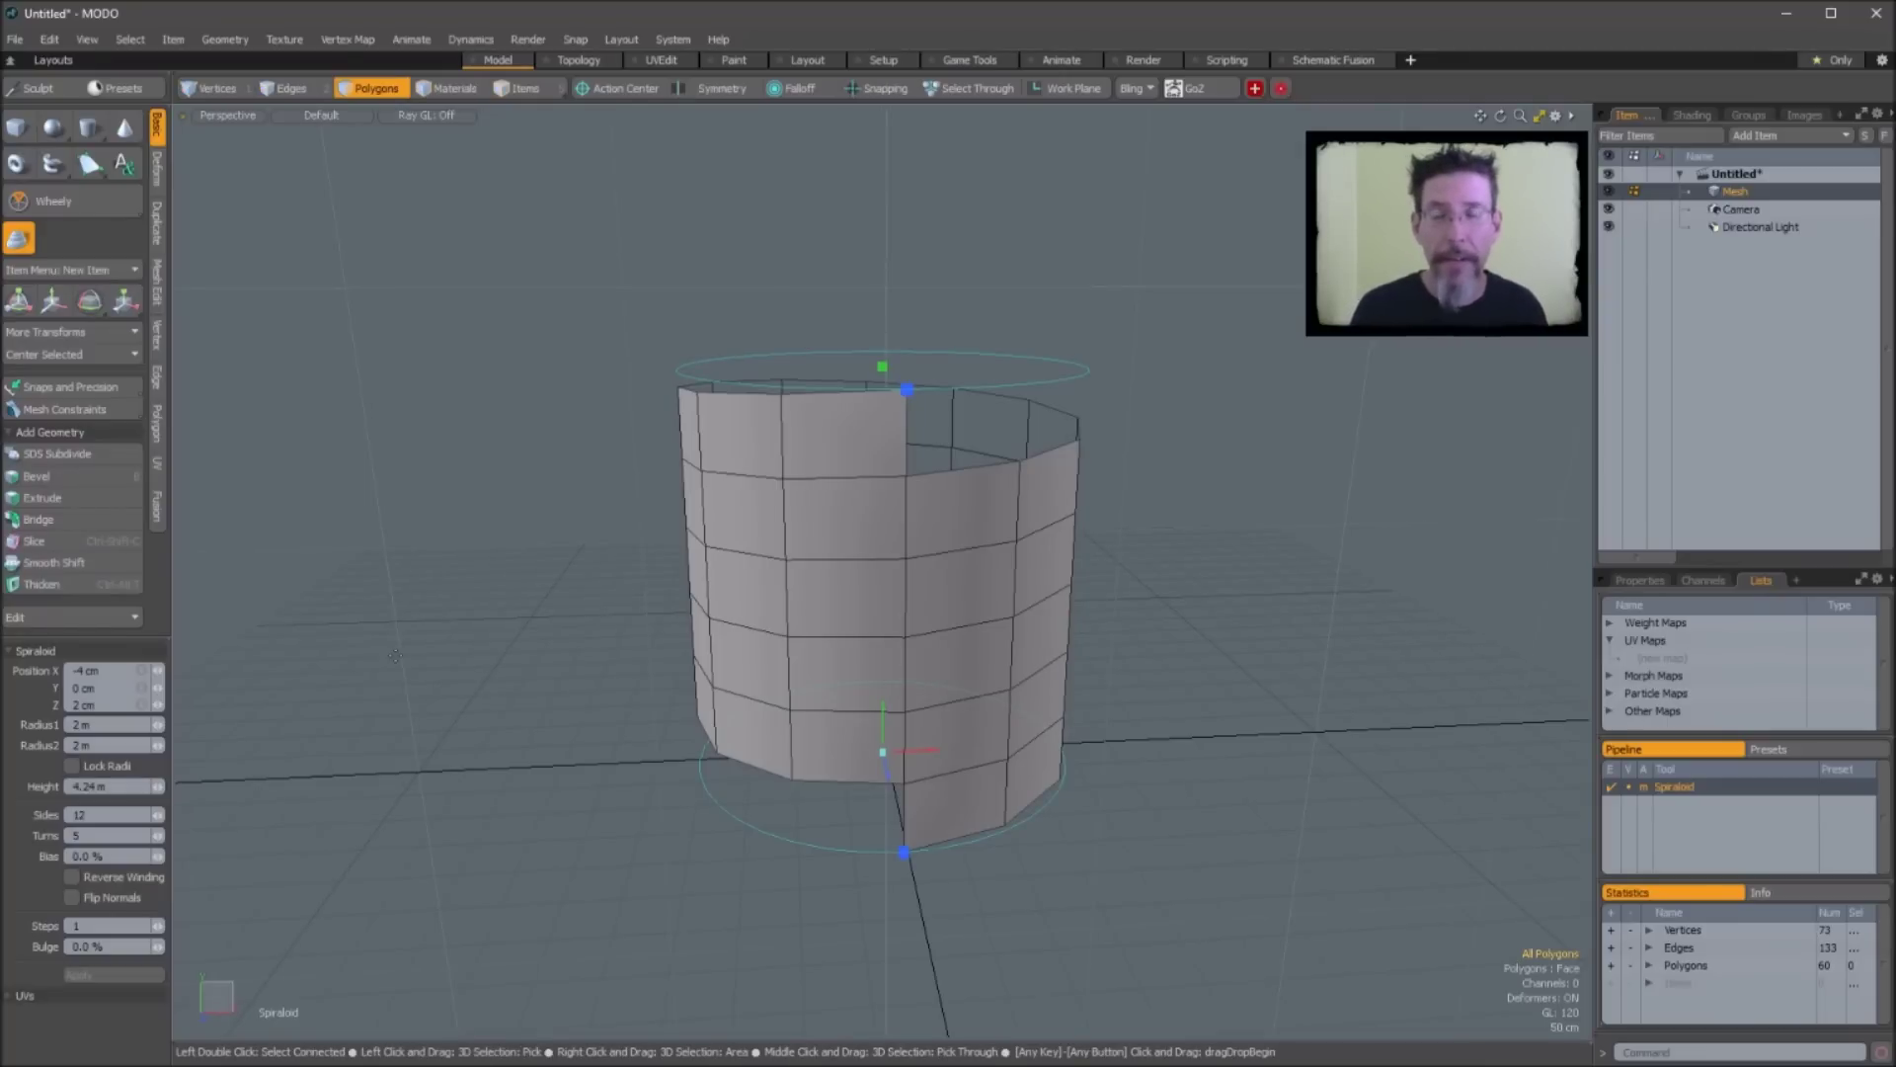
alt+drag(726, 660, 899, 611)
key(space)
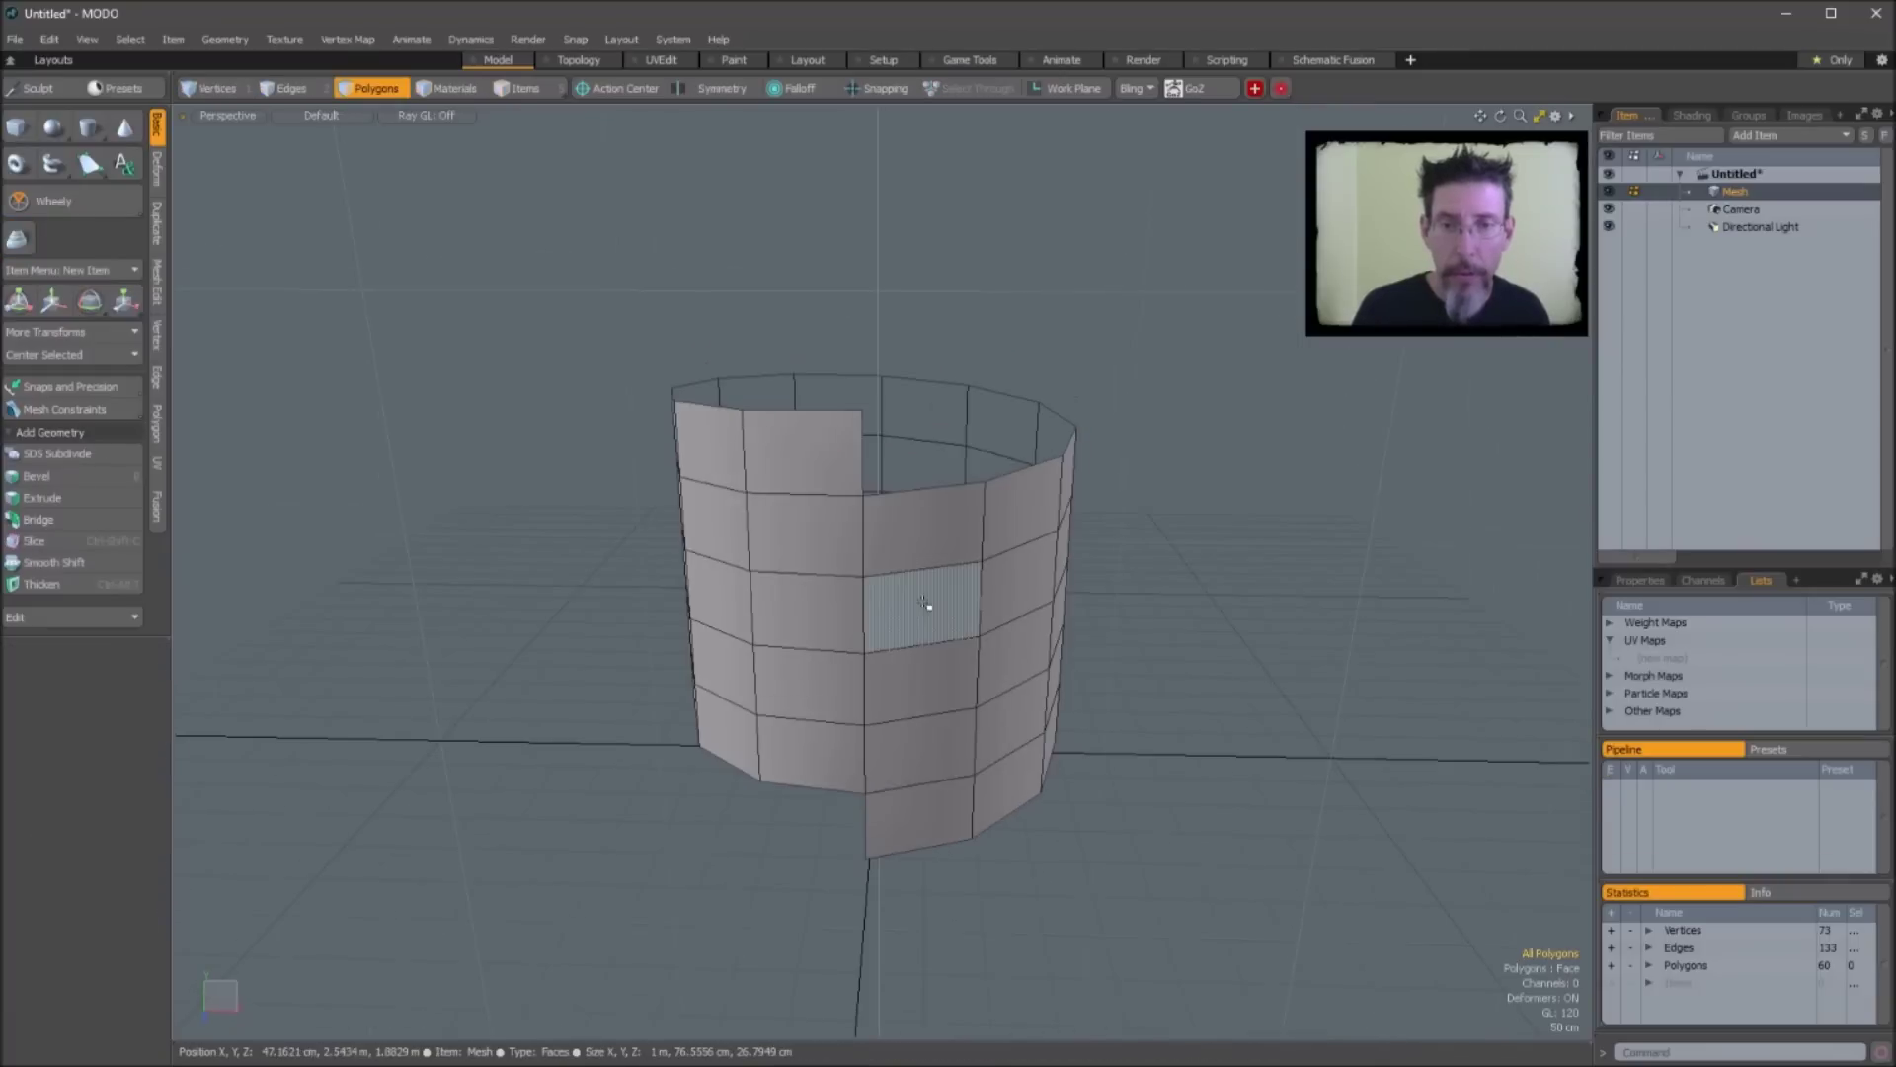
Select two neighbouring polygons on the upper turn and slice a loop through the middle of the whole spiral band
double_click(923, 535)
click(1239, 620)
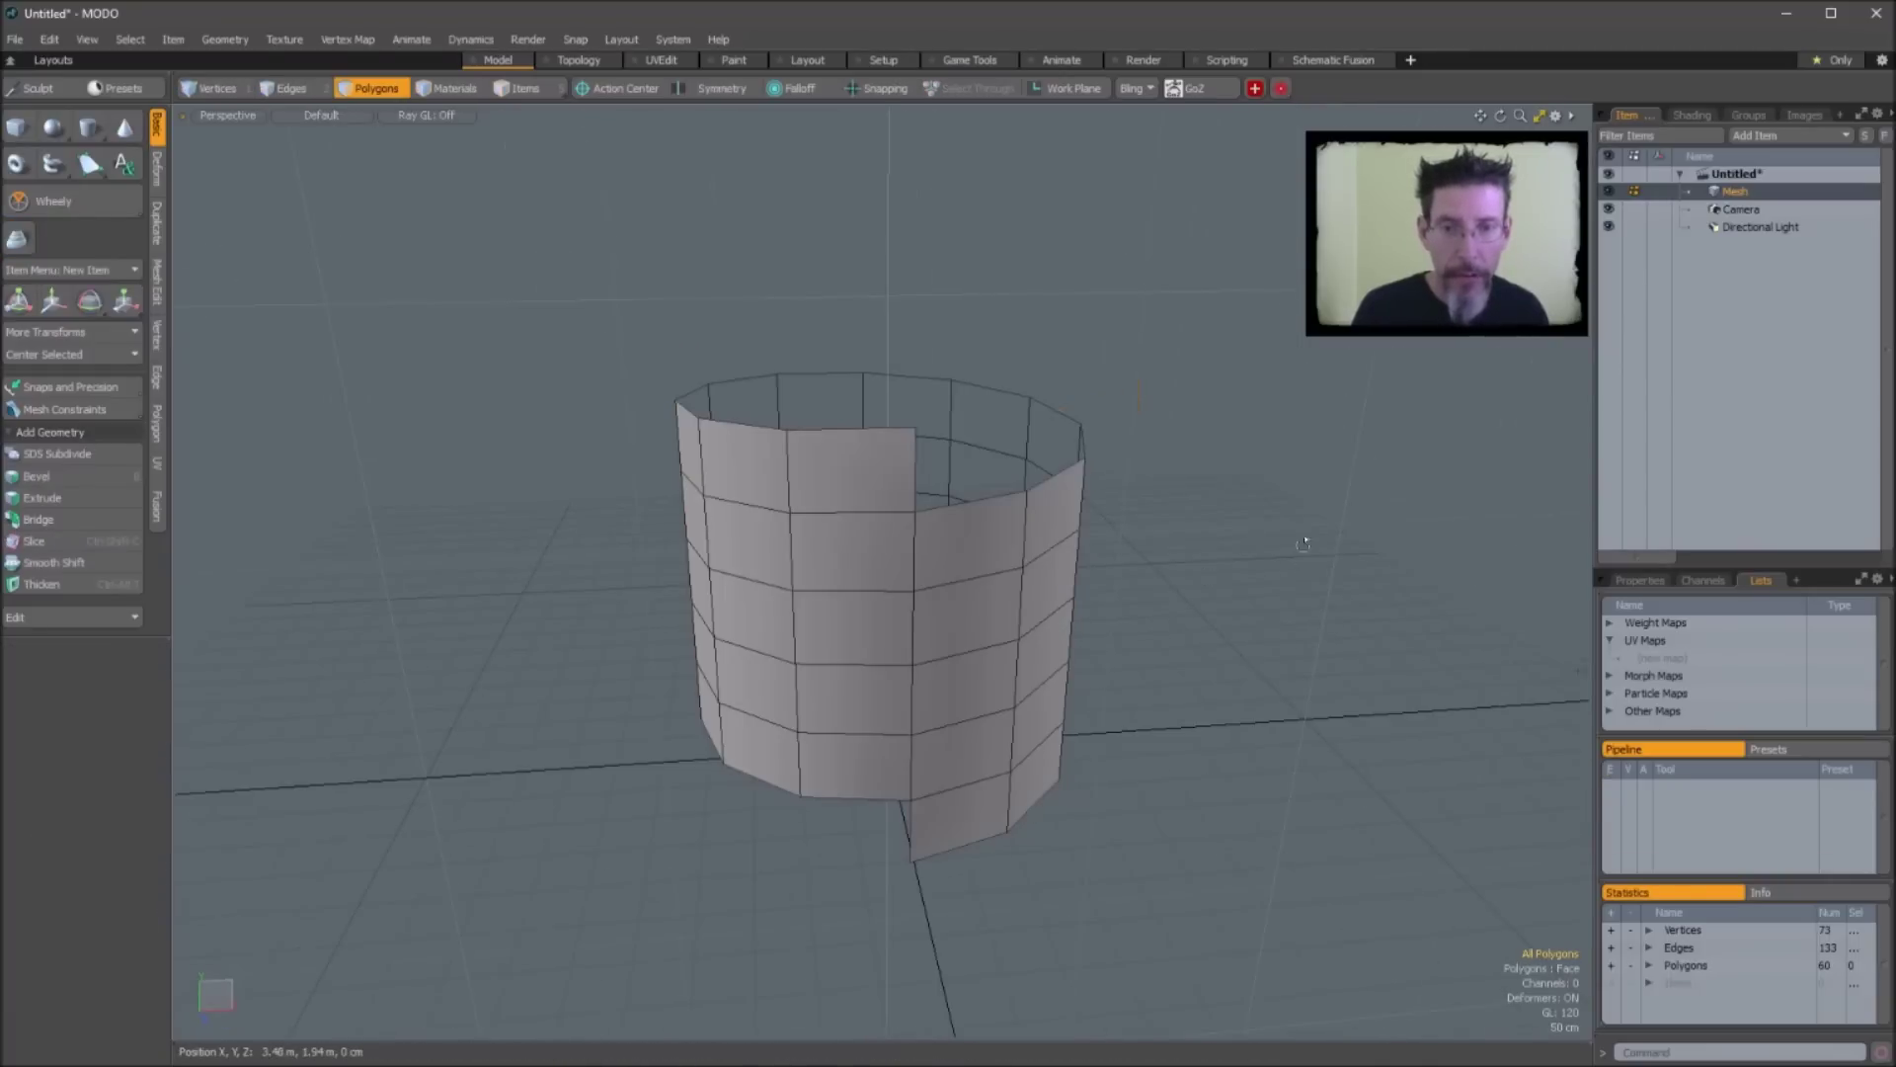
mouse_move(834, 467)
mouse_down()
mouse_move(791, 474)
mouse_move(811, 472)
mouse_up()
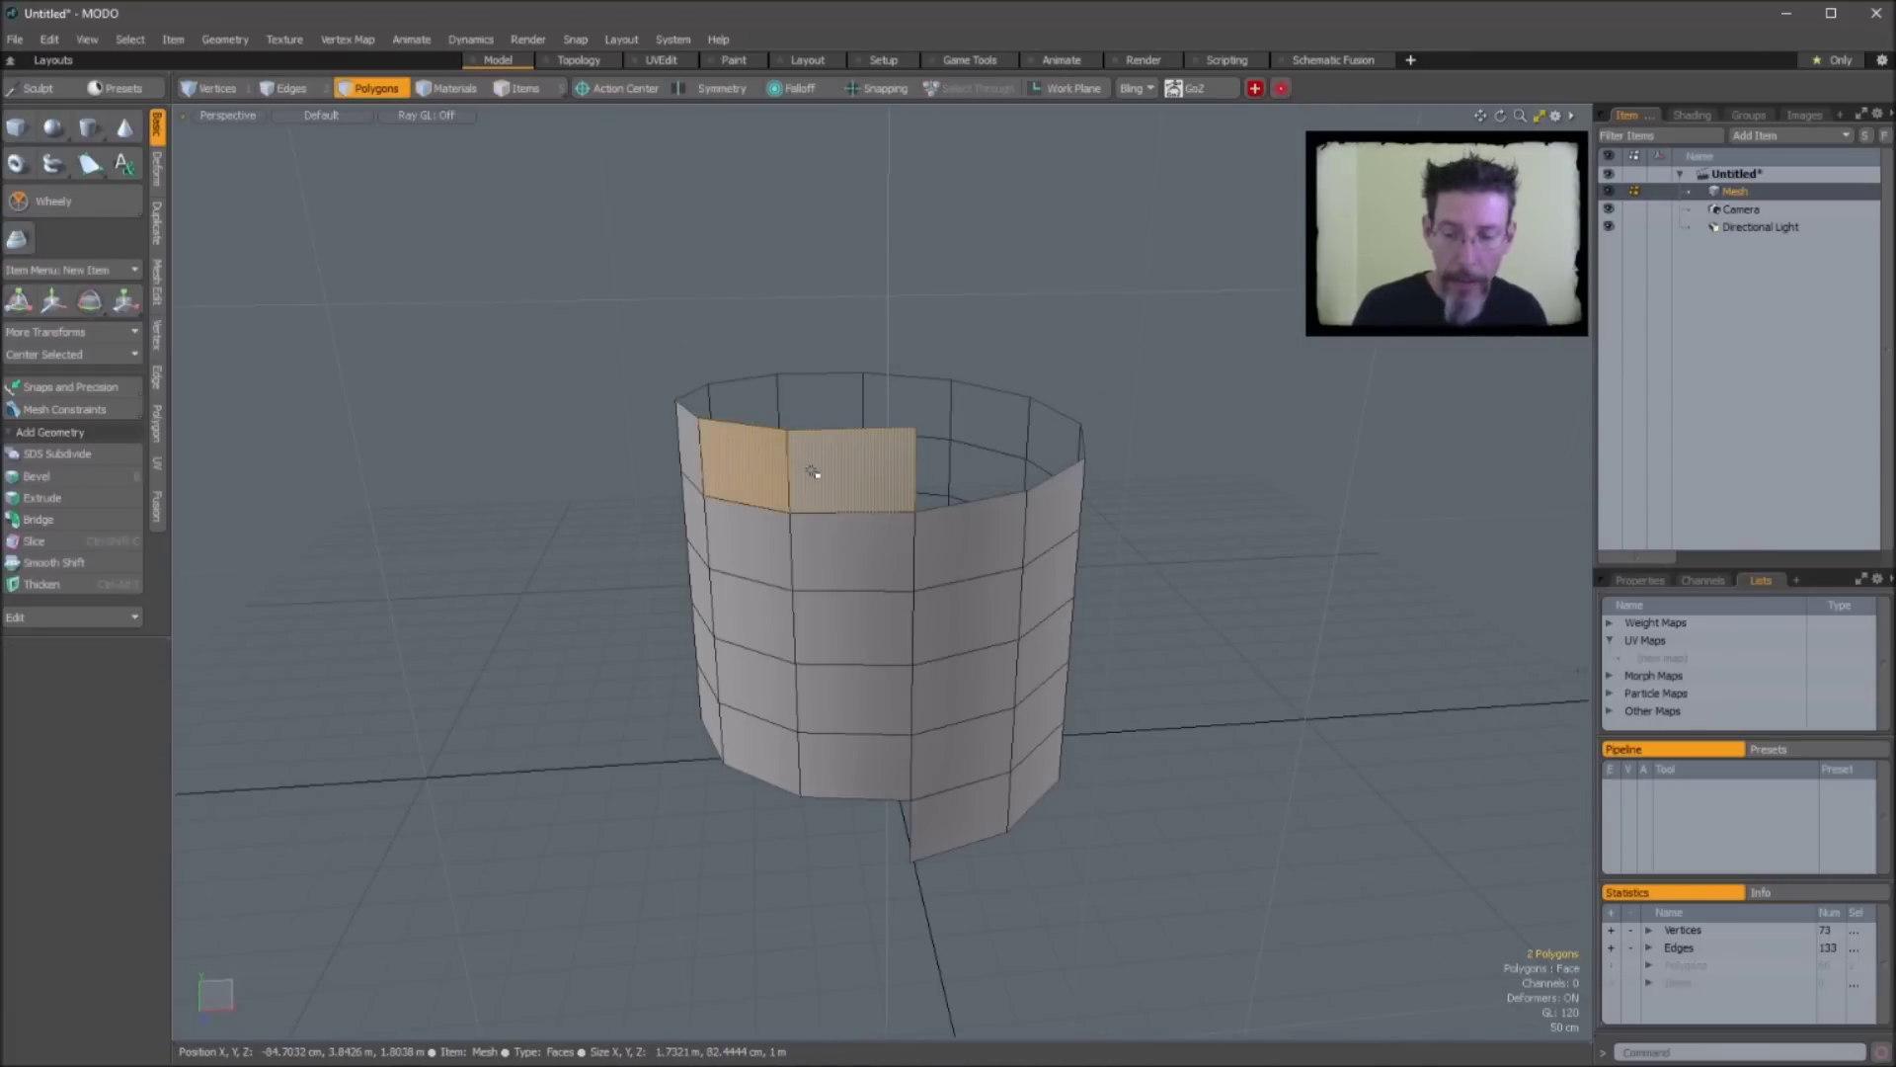
key(alt+c)
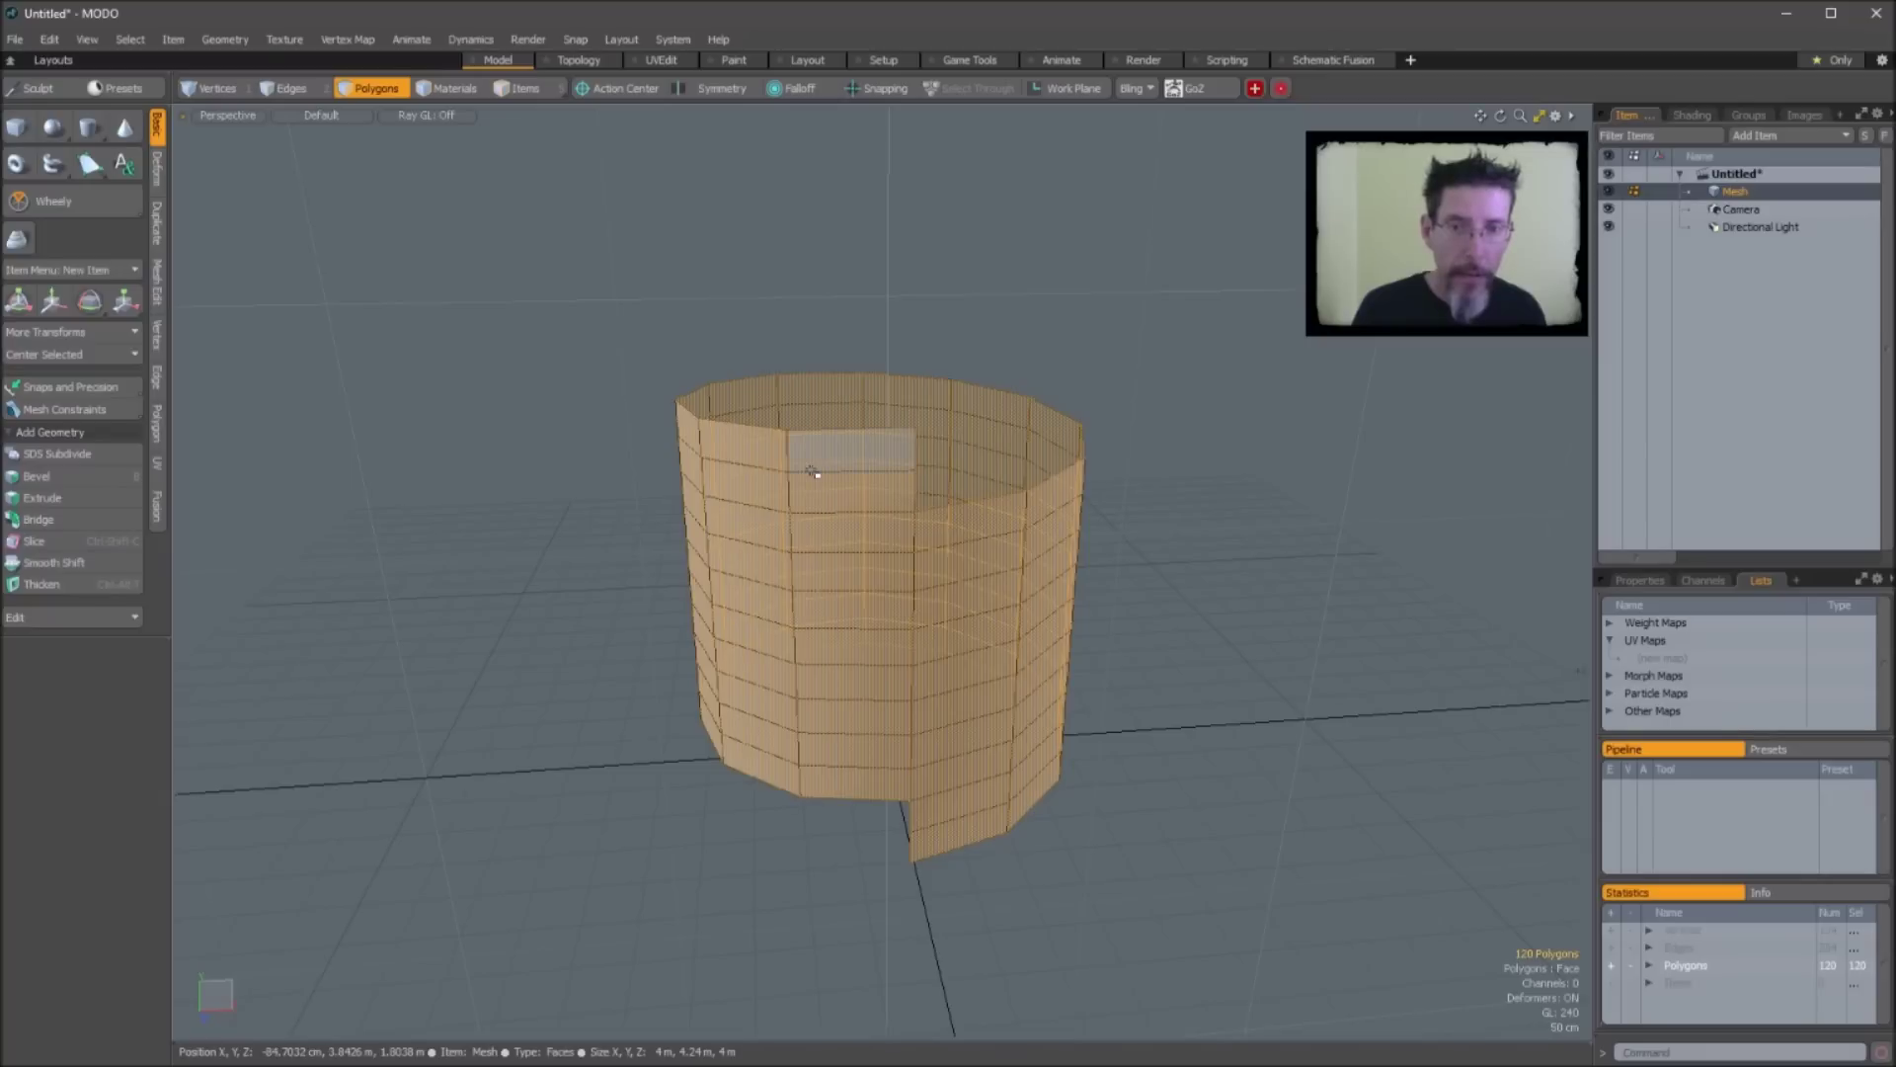
Push the edges of the new middle loop outward to form a spiral ridge
key(2)
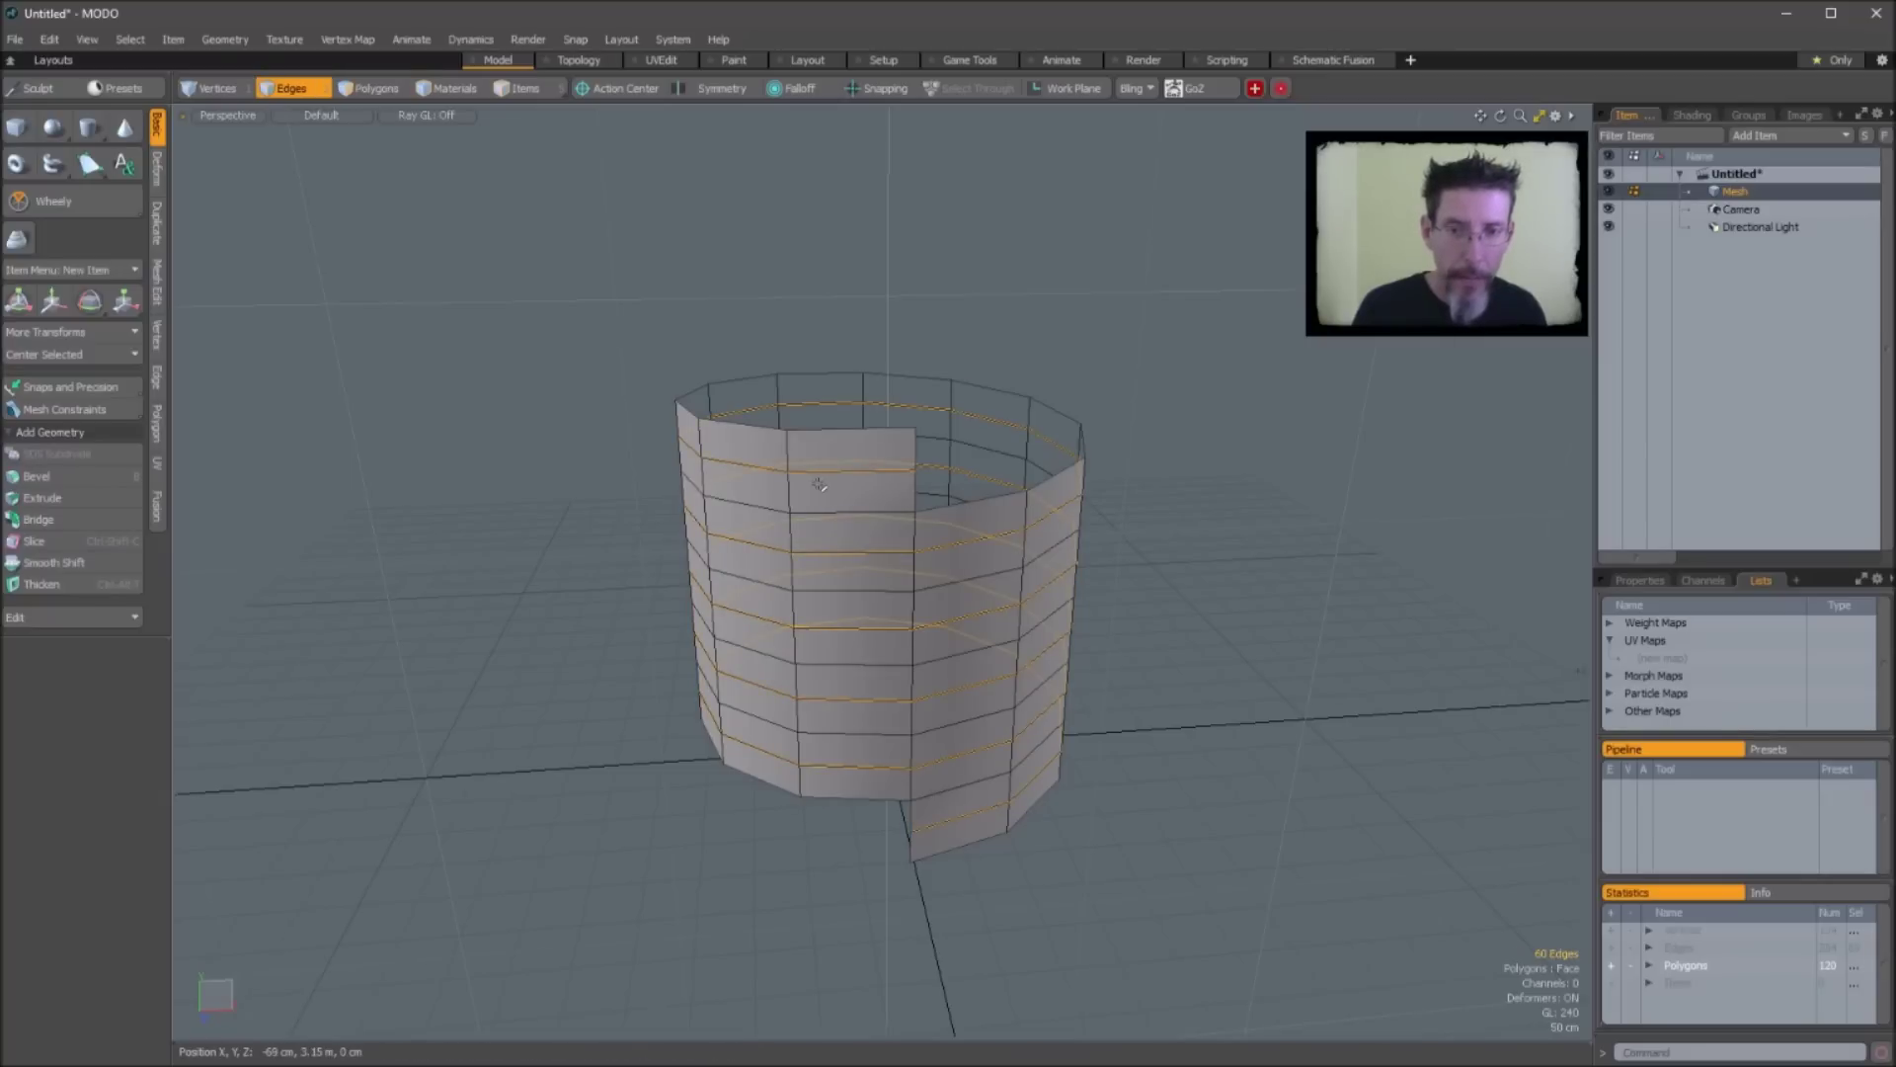
alt+drag(820, 468, 1349, 625)
key(shift+p)
key(space)
click(1172, 626)
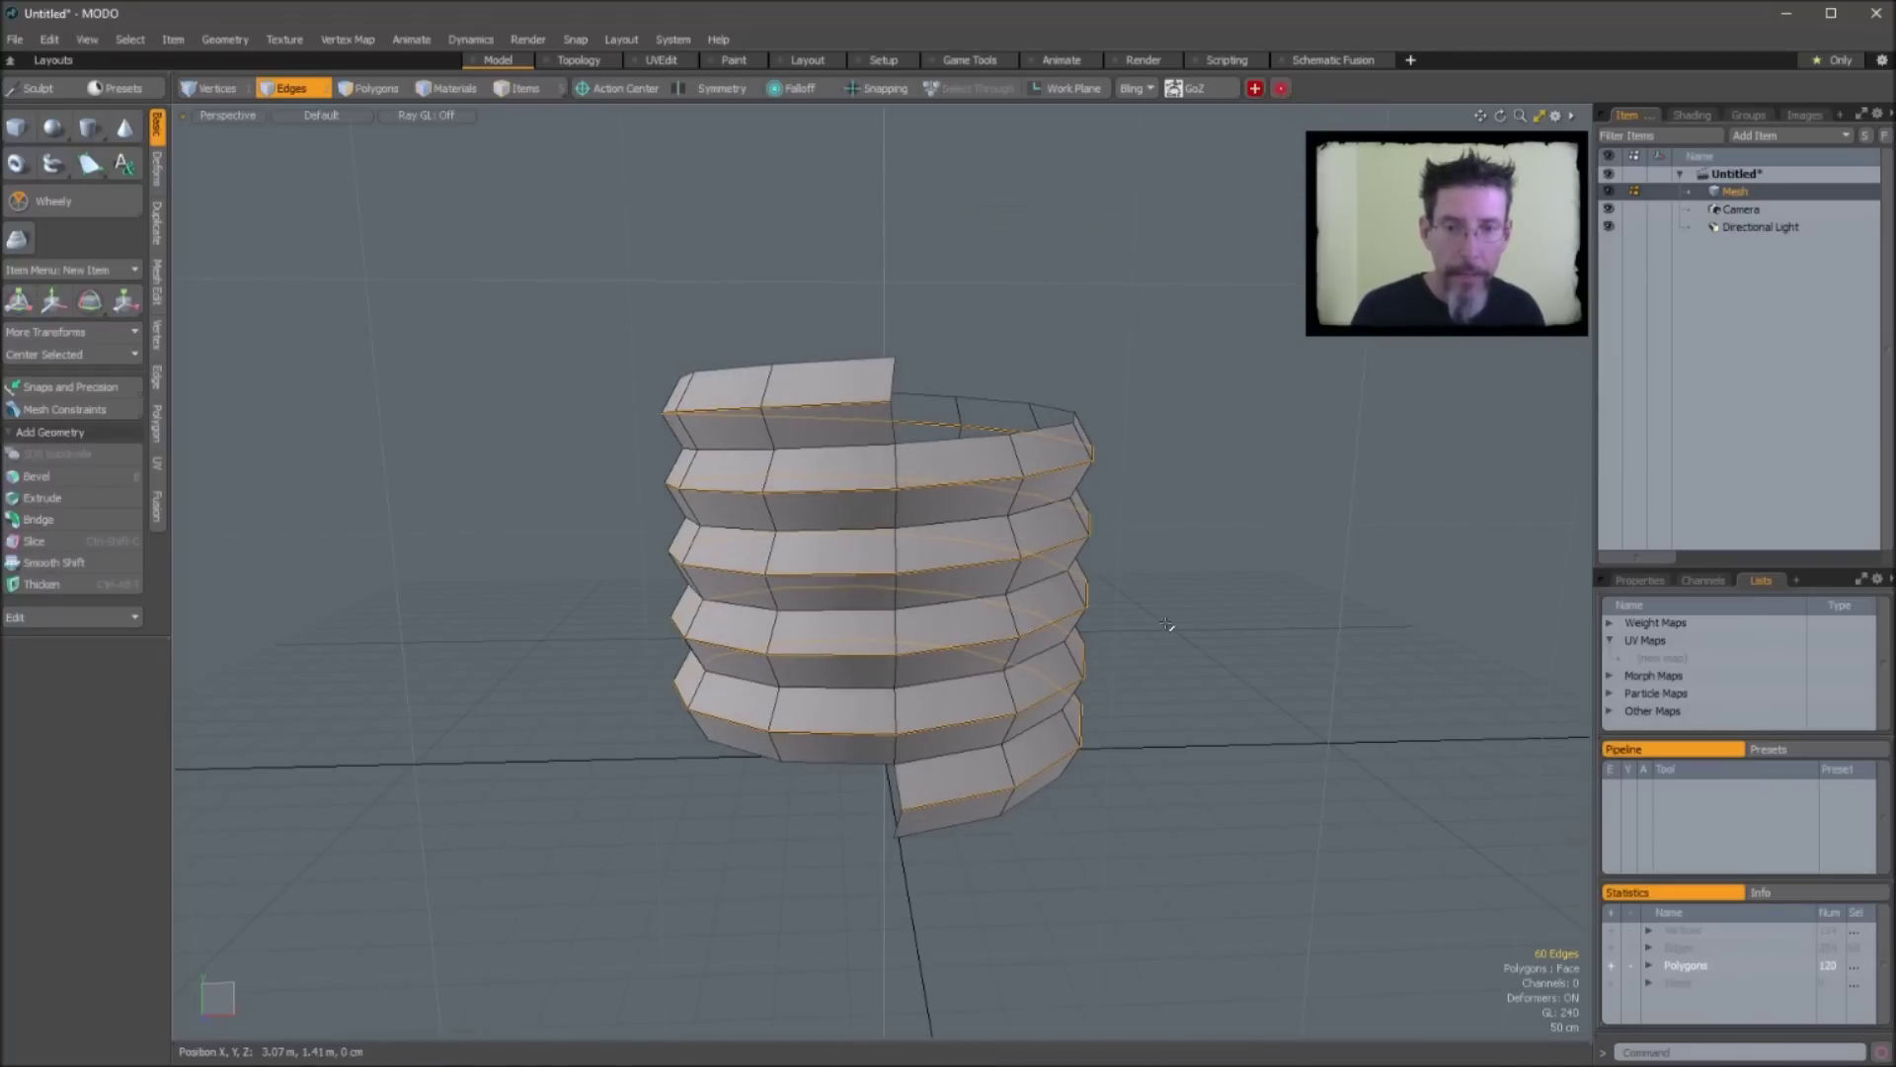
Convert the ridged spiral mesh to Catmull-Clark subdivision surfaces
alt+drag(1056, 494, 1038, 730)
scroll(1159, 603, down, 3)
key(Tab)
alt+drag(1158, 728, 1095, 703)
scroll(908, 578, up, 3)
alt+drag(909, 578, 932, 553)
Select the polygon loop along the spiral's upward-facing ridge band and sharpen its boundary edges
key(3)
drag(892, 429, 720, 421)
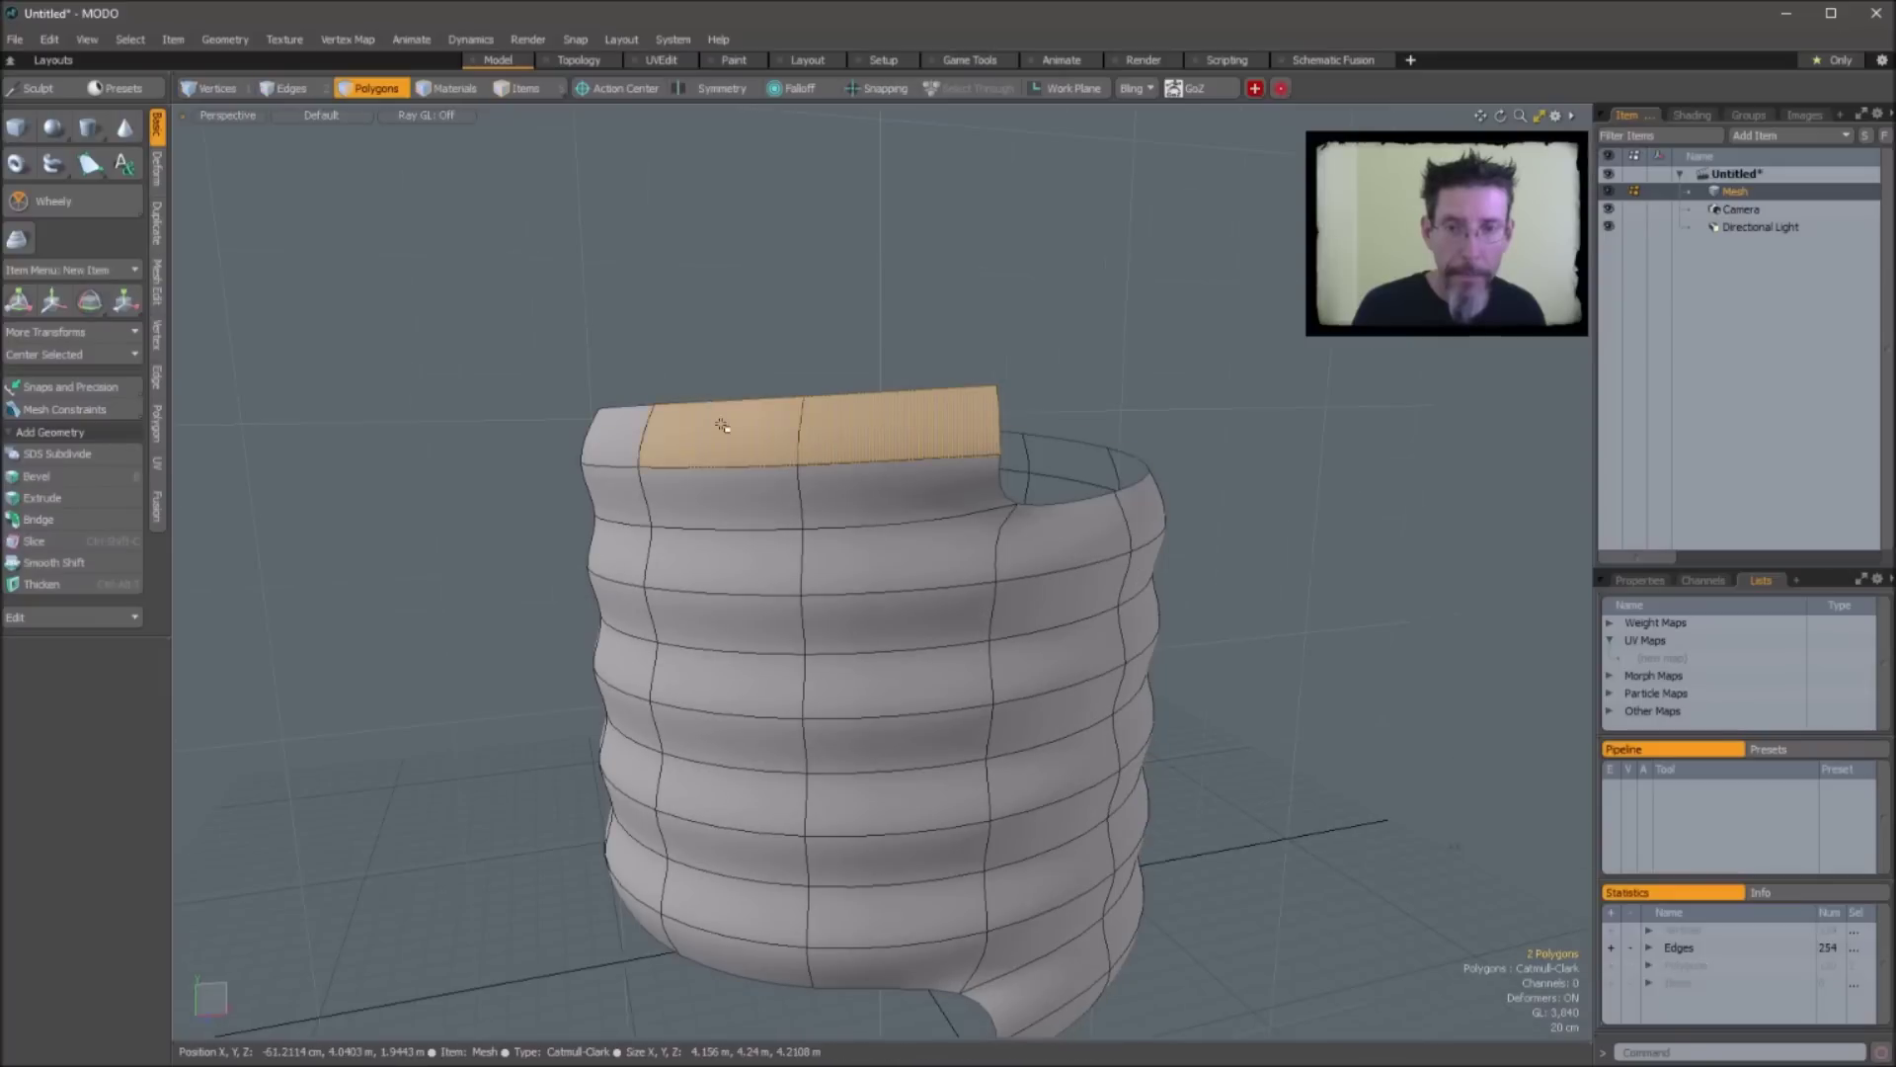
key(l)
key(ctrl+space)
click(720, 502)
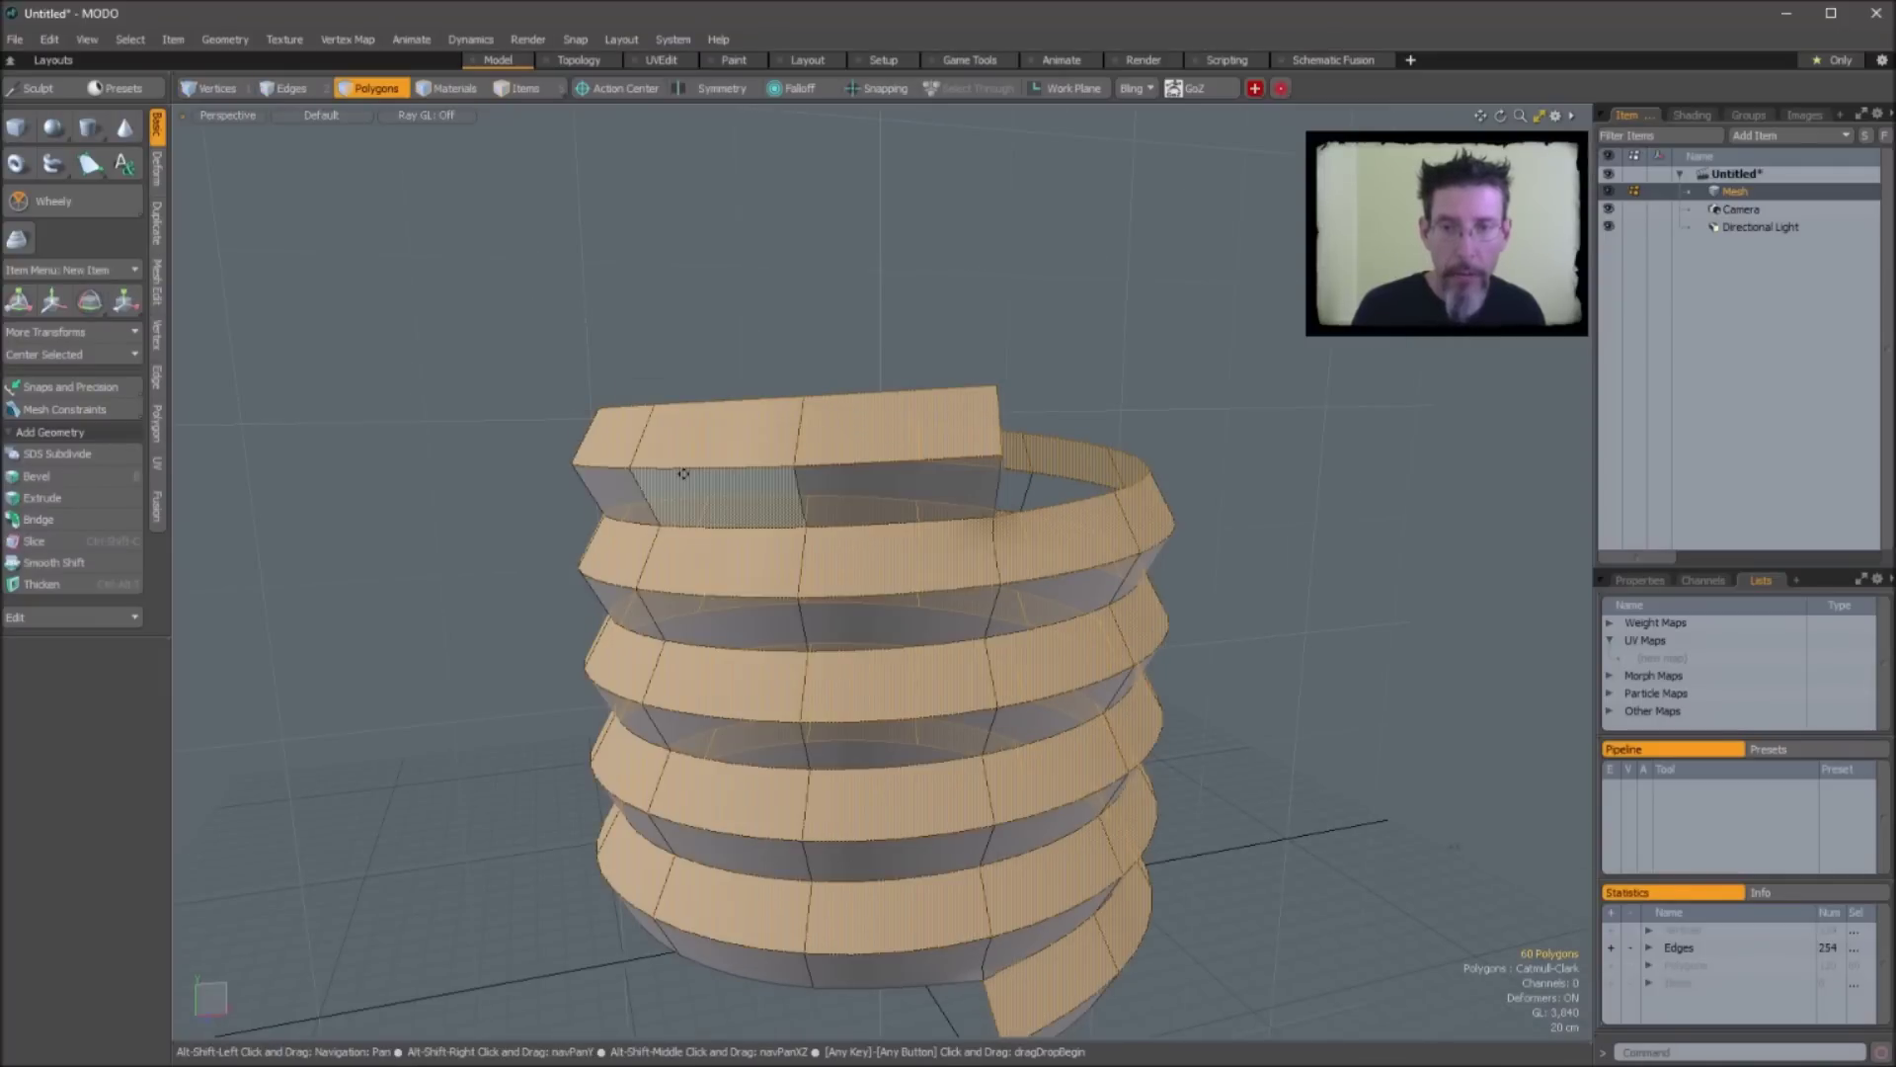
Clear the polygon selection and display the whole spiral smoothly shaded without its wireframe
drag(846, 501, 763, 494)
click(1263, 643)
key(shift+w)
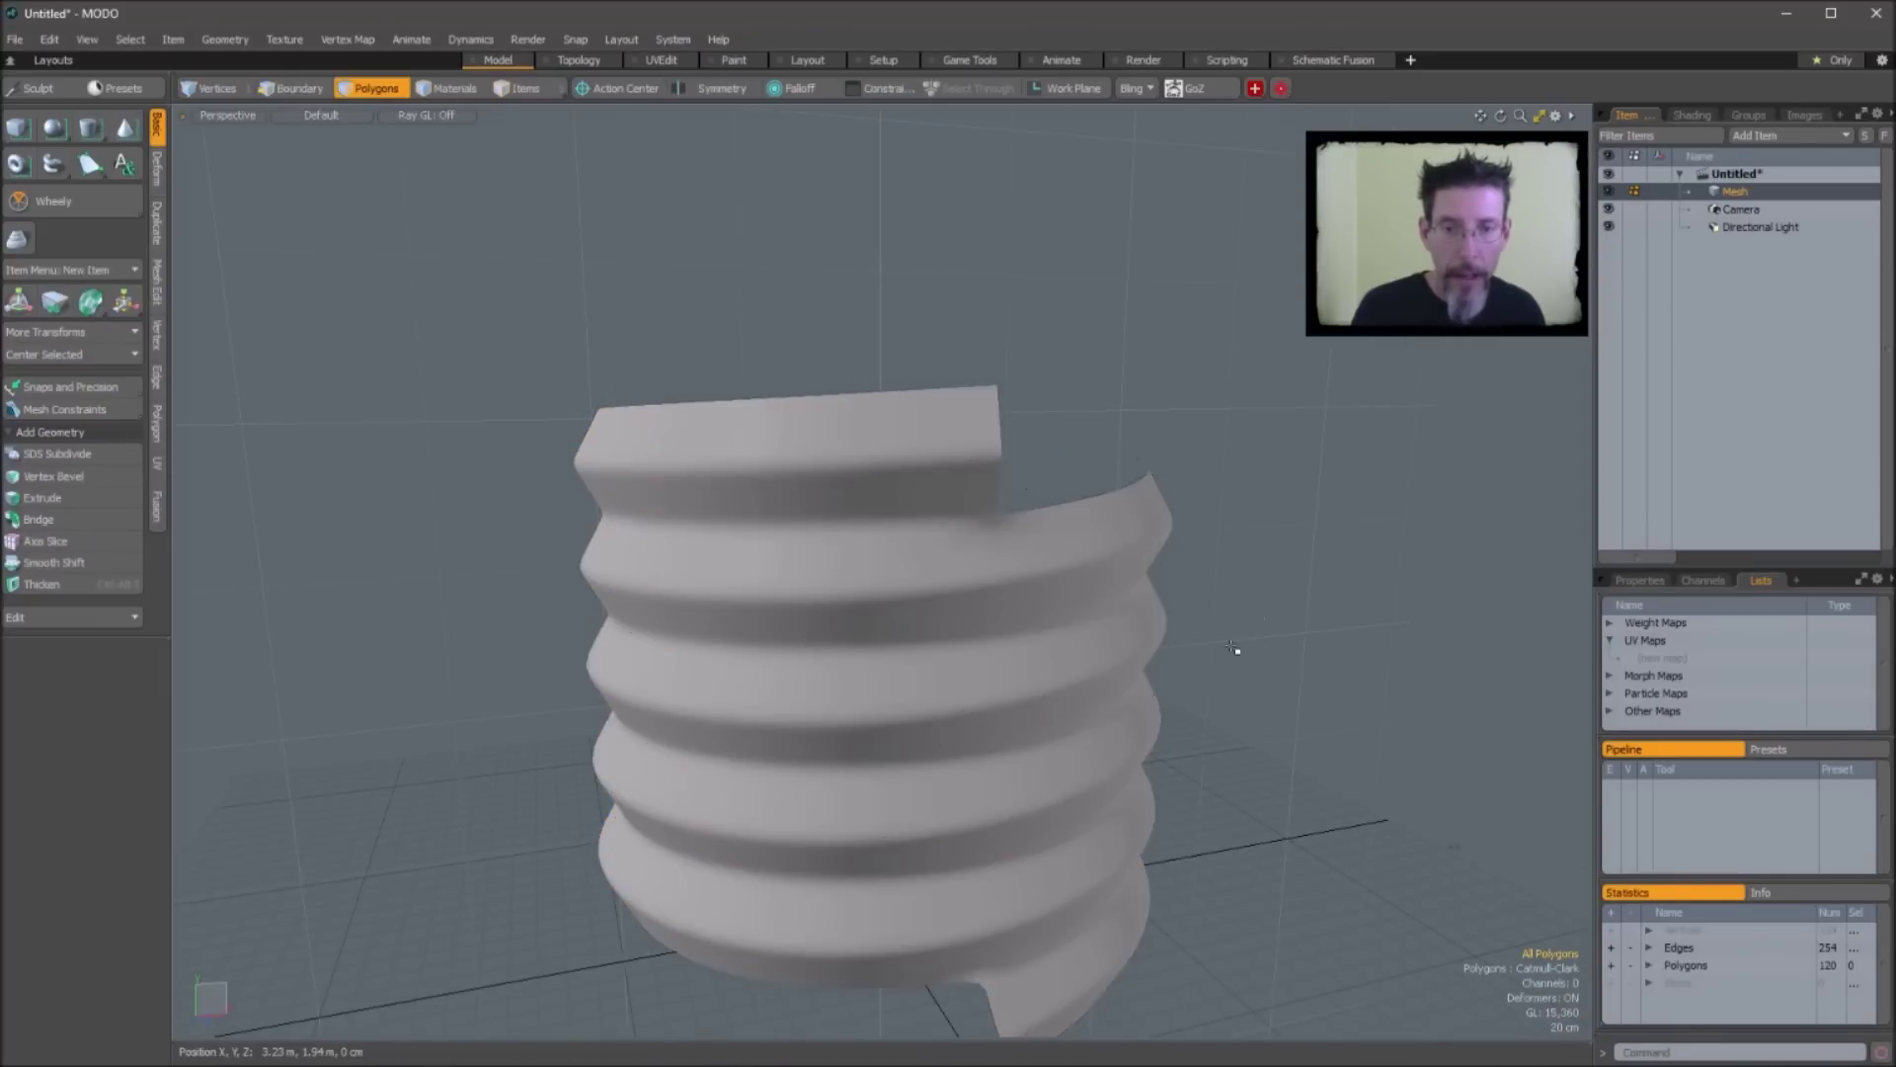
ctrl+alt+drag(1235, 648, 948, 632)
alt+shift+drag(948, 632, 804, 614)
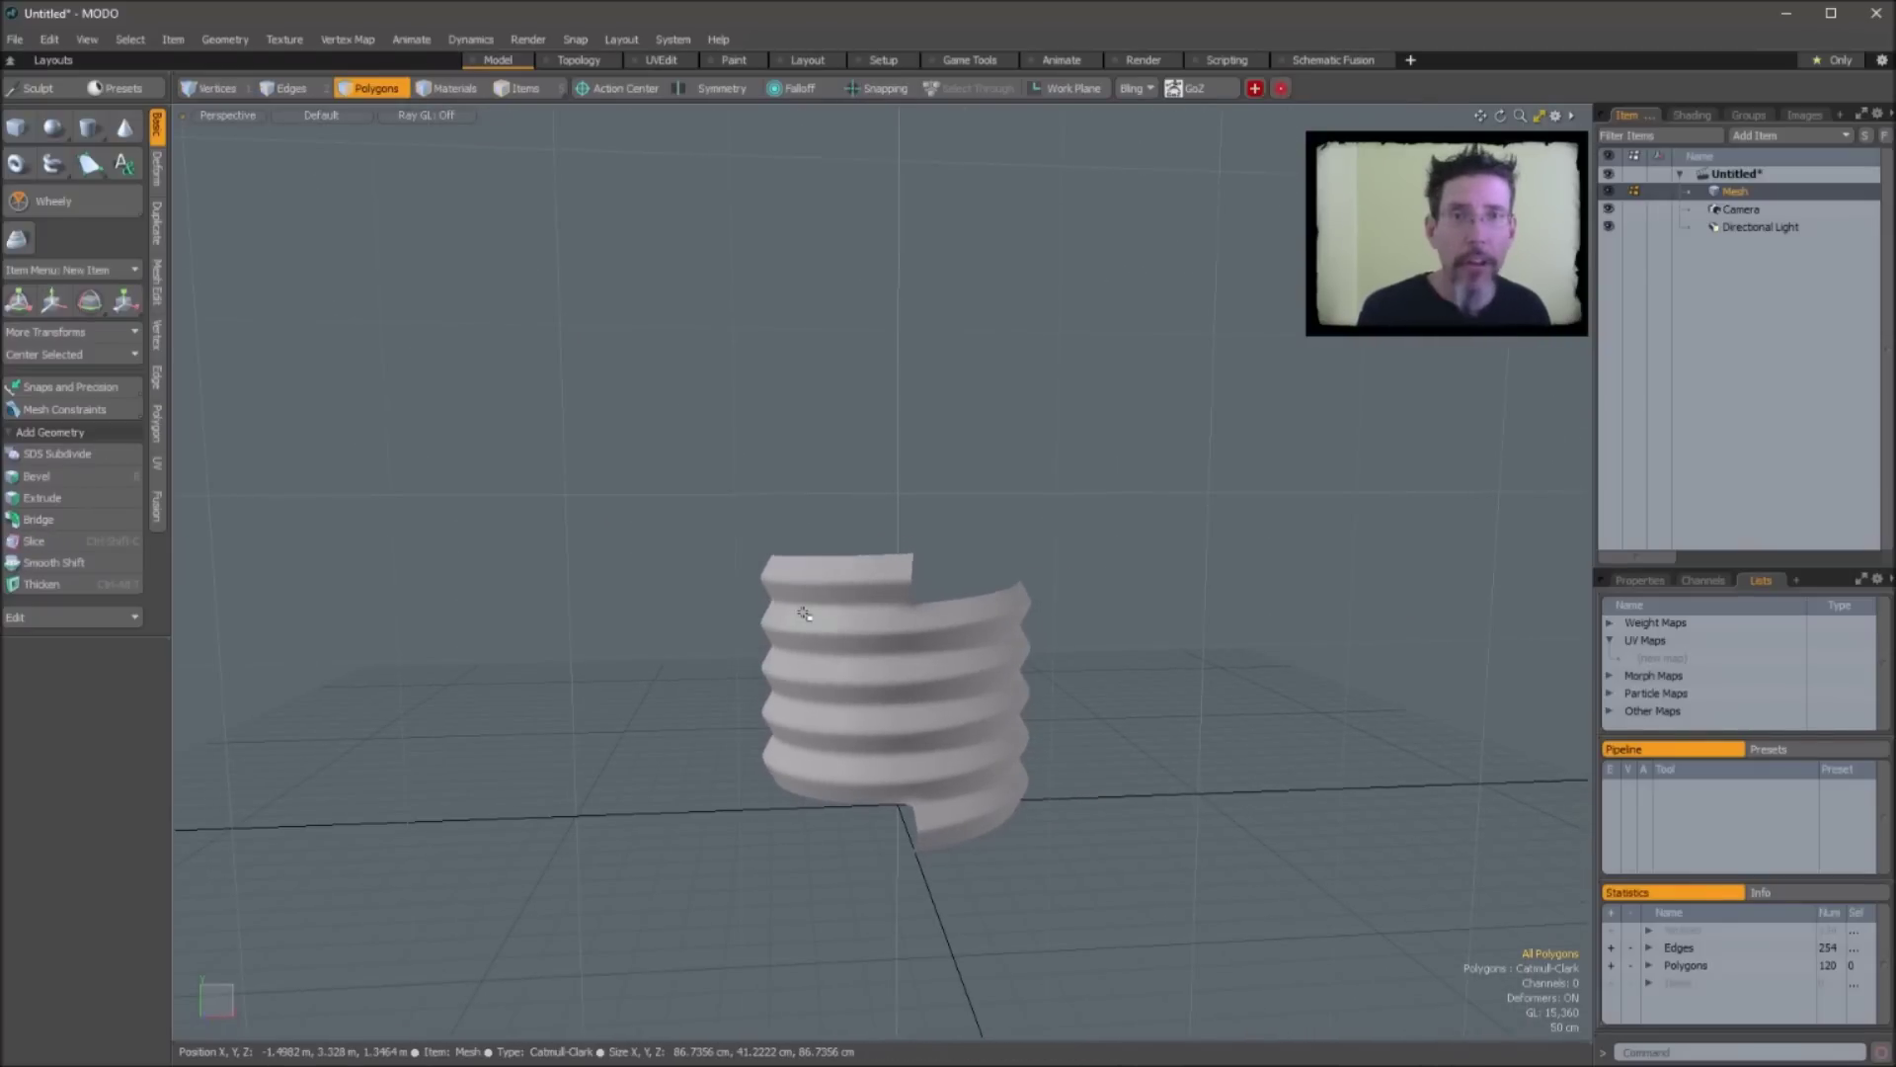